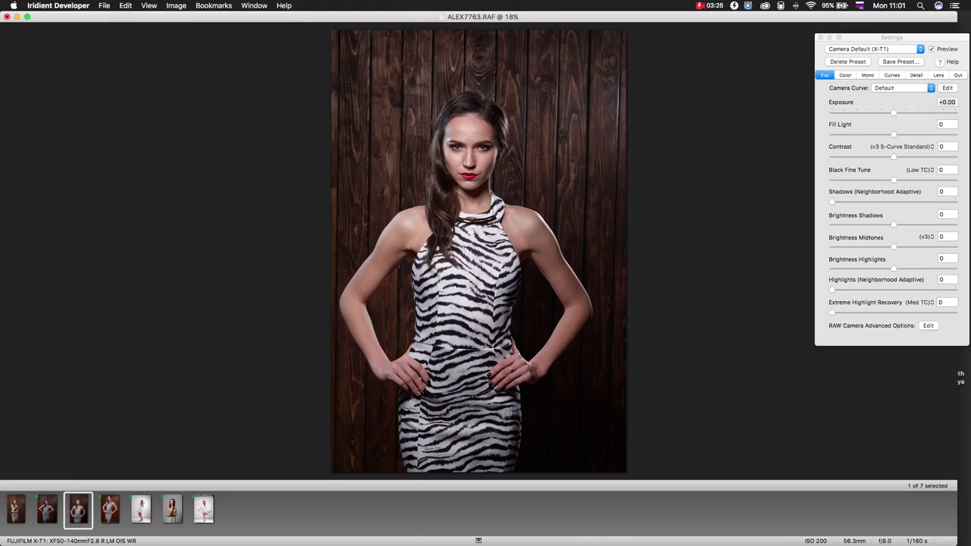
Switch to Safari and look through the photography blog's featured posts, latest posts and book list
key("super+Tab")
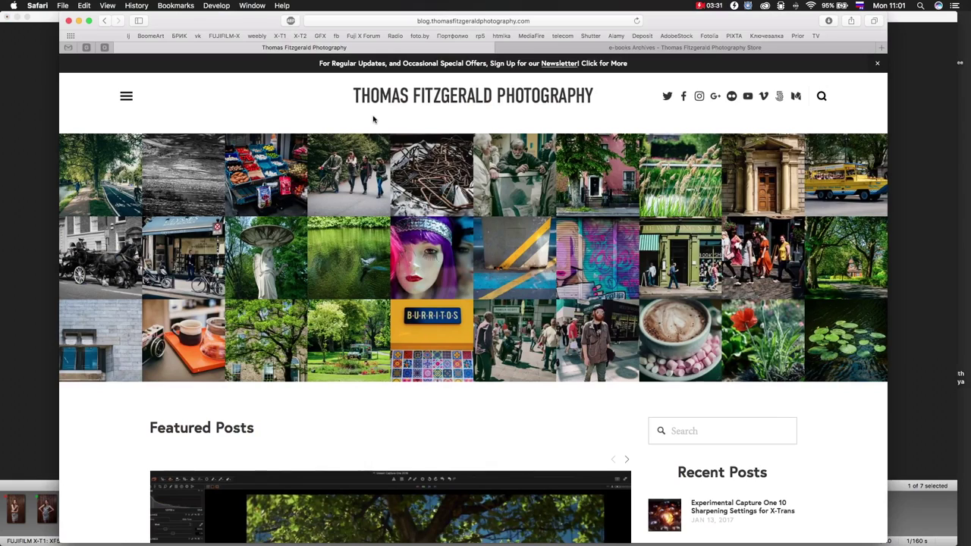
scroll(119, 488, "down", 3)
scroll(101, 459, "down", 1)
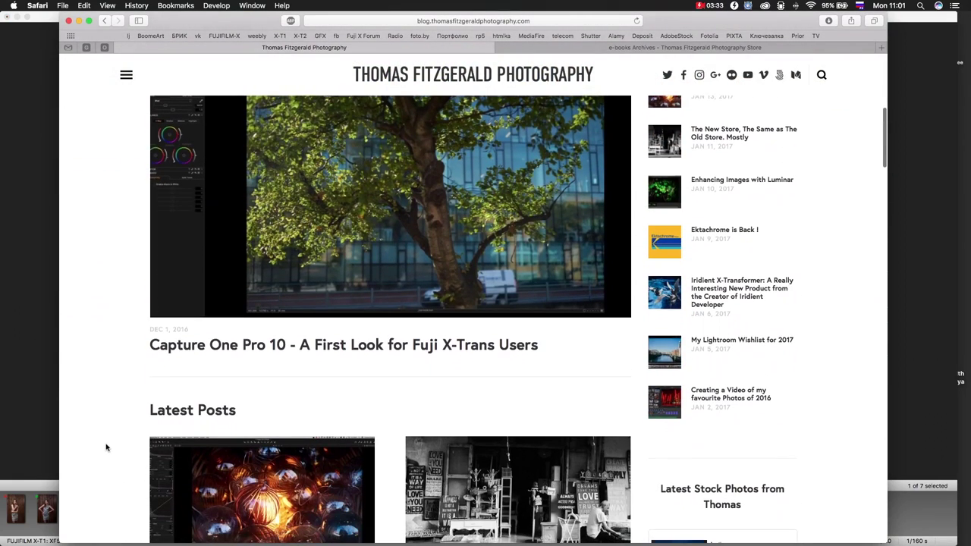
scroll(96, 438, "down", 2)
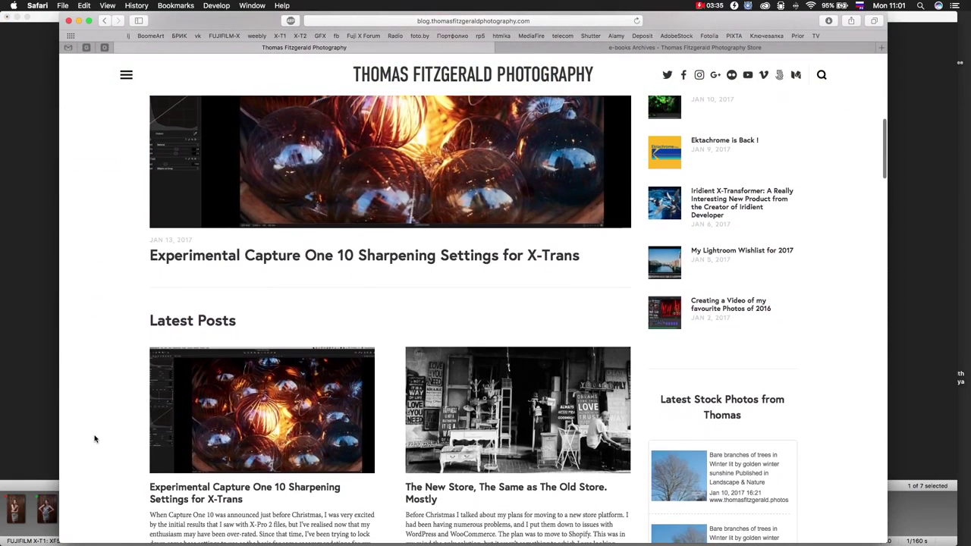
scroll(95, 439, "down", 2)
scroll(95, 439, "down", 3)
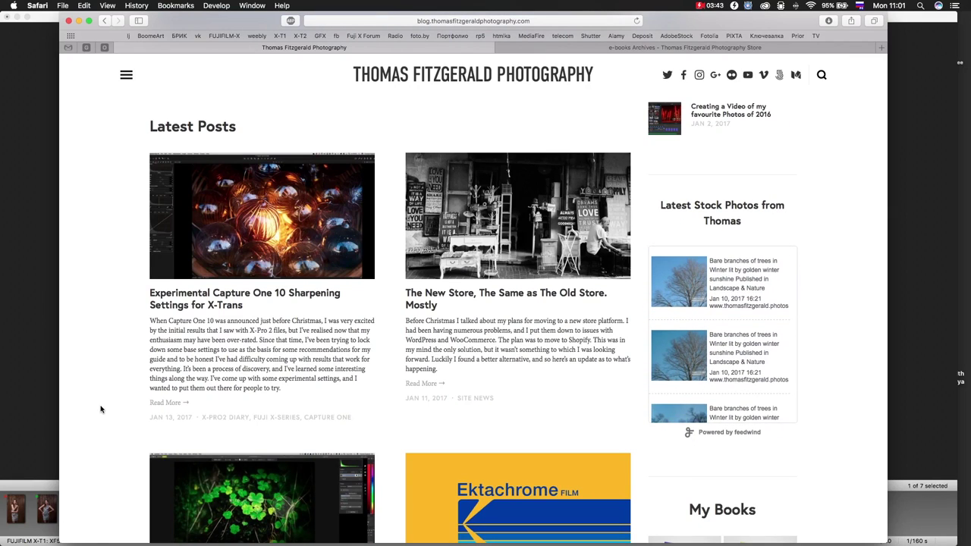
scroll(101, 410, "up", 10)
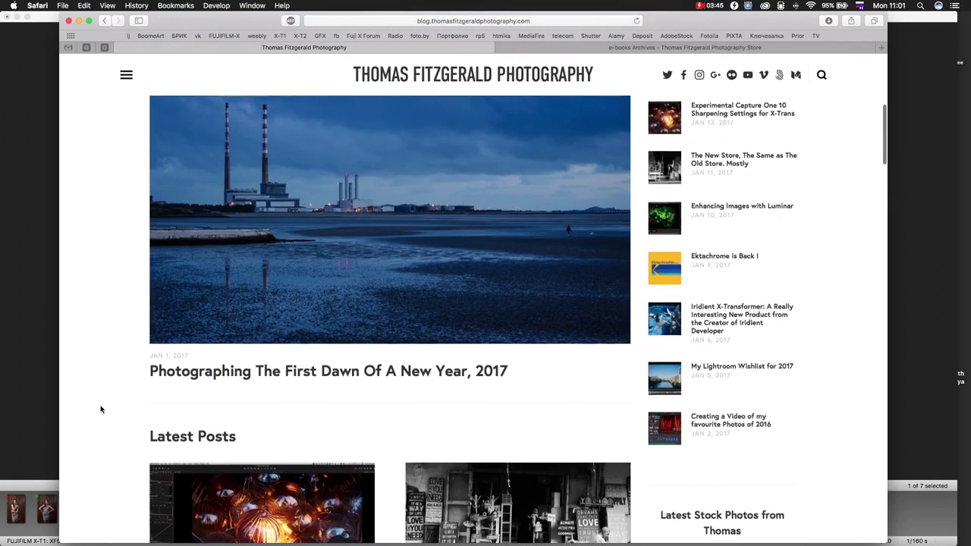
scroll(101, 410, "down", 2)
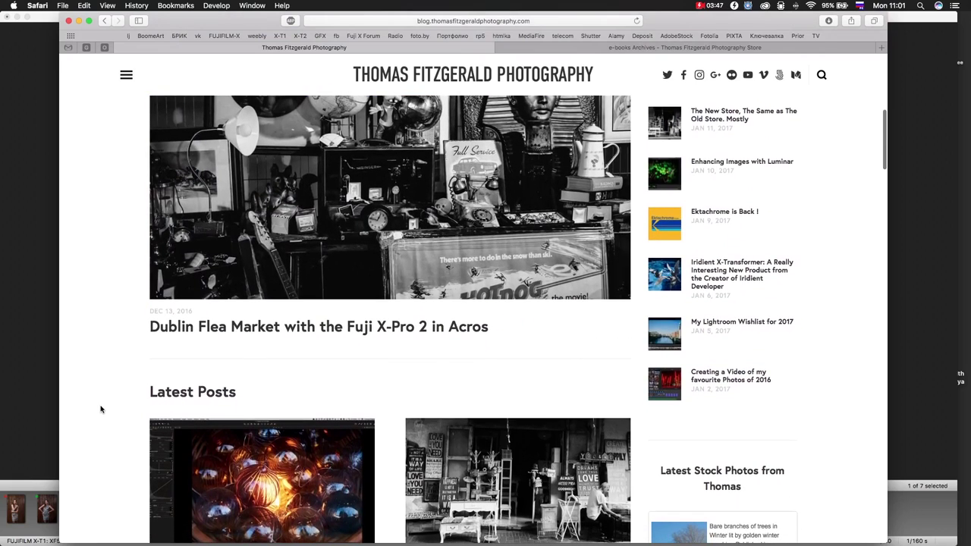
scroll(100, 410, "down", 20)
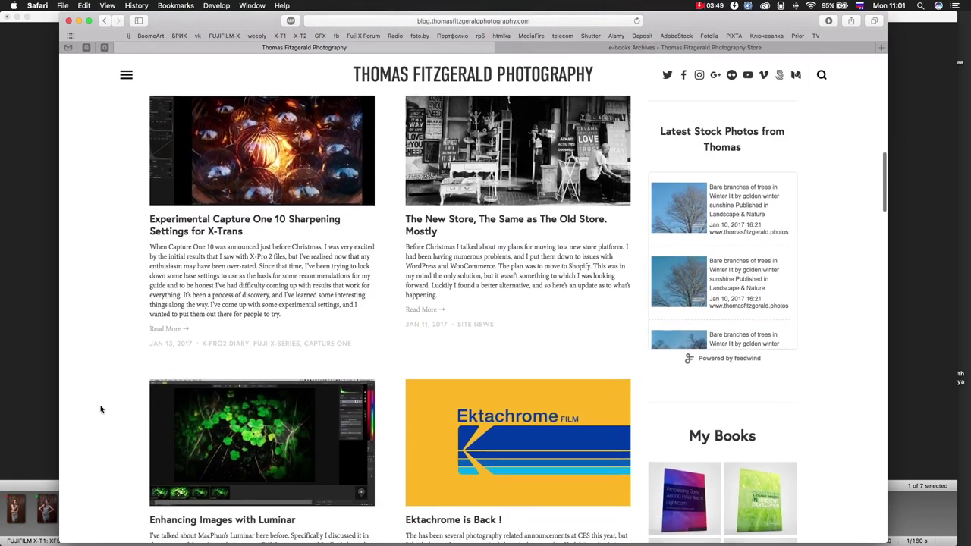
scroll(101, 410, "up", 1)
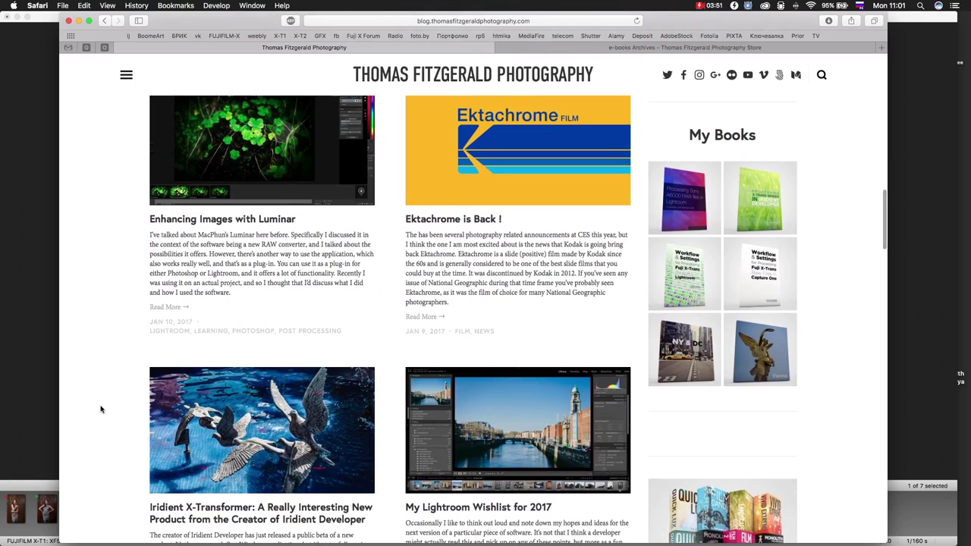
View the "Processing X-Trans Images in Iridient Developer" eBook page in the open e-book store, and return to Iridient Developer
left_click(570, 50)
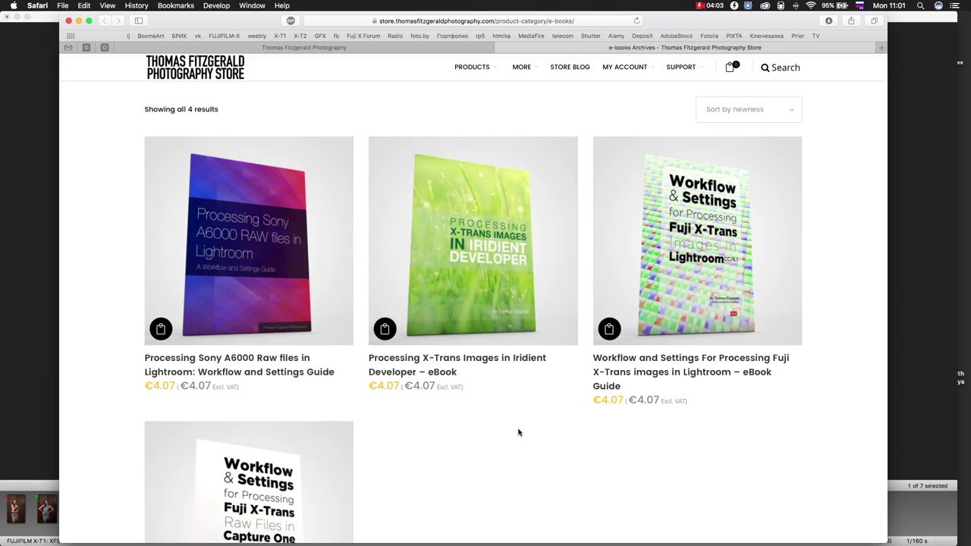
left_click(475, 242)
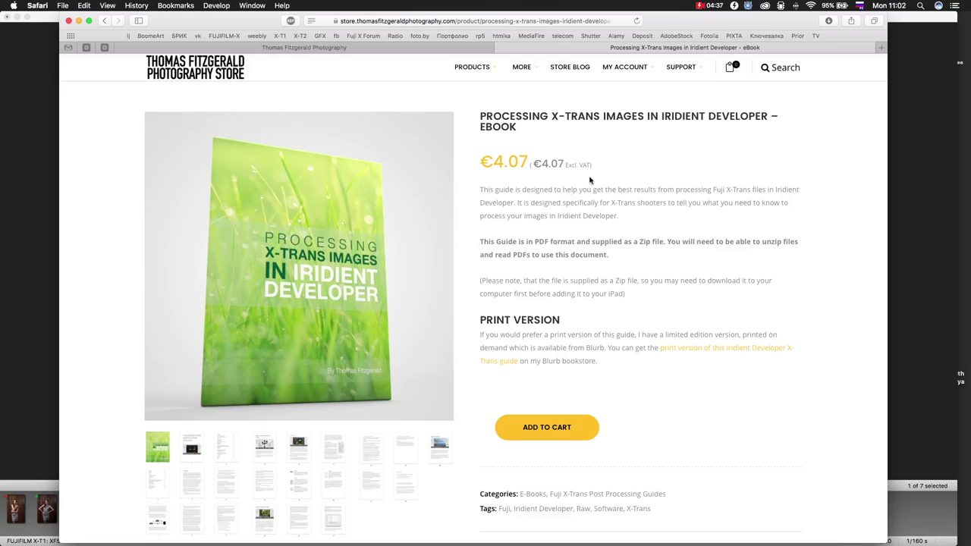
key("super+m")
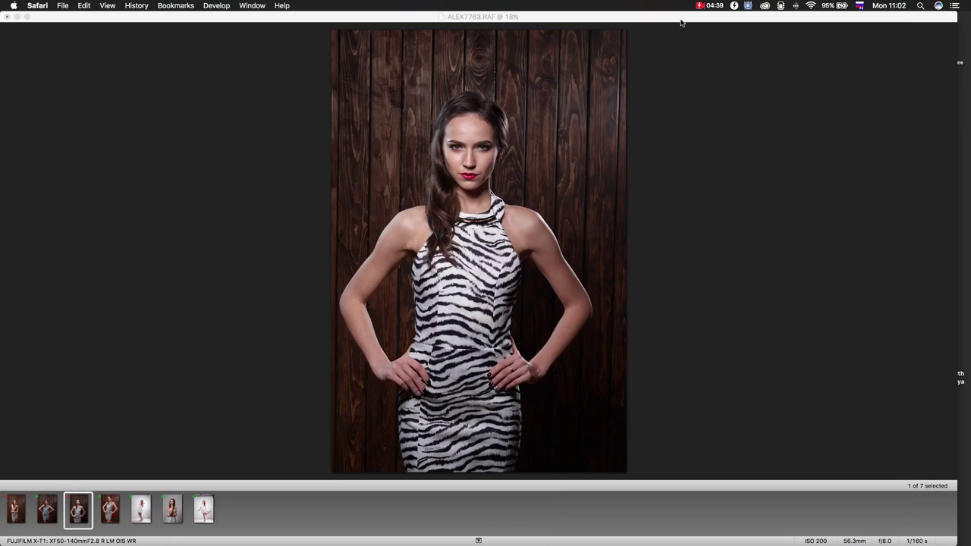
left_click(648, 145)
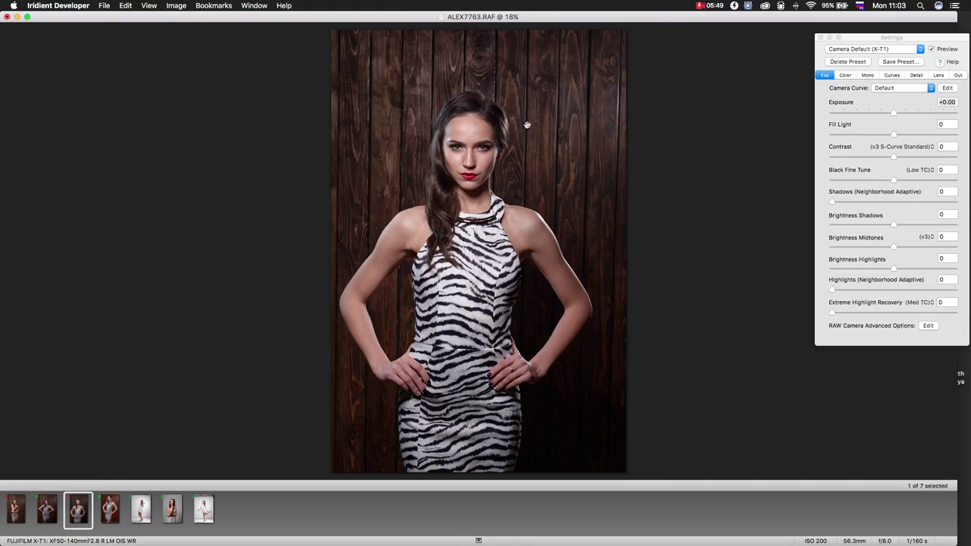
Review the Iridient Developer preferences in the middle of the screen and accept them as they are
left_click(69, 7)
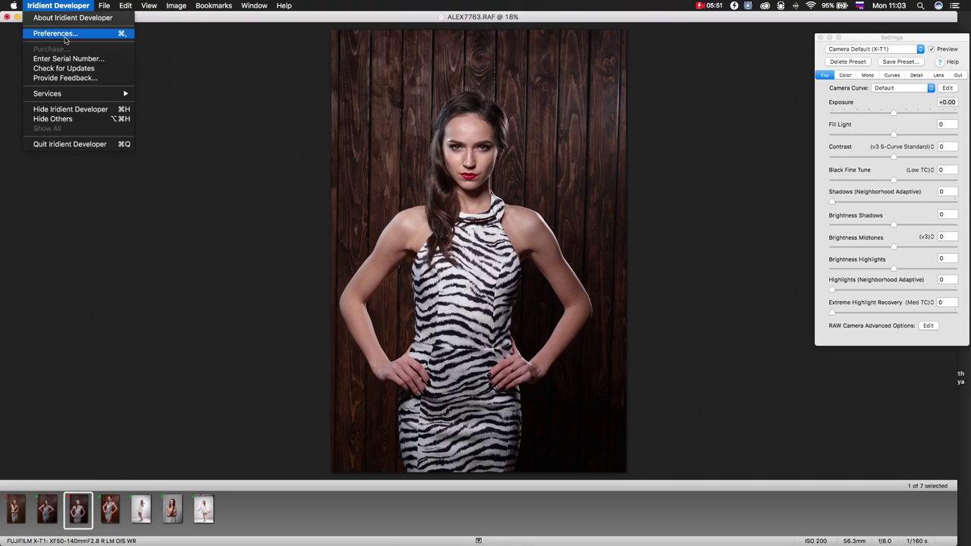
left_click(63, 34)
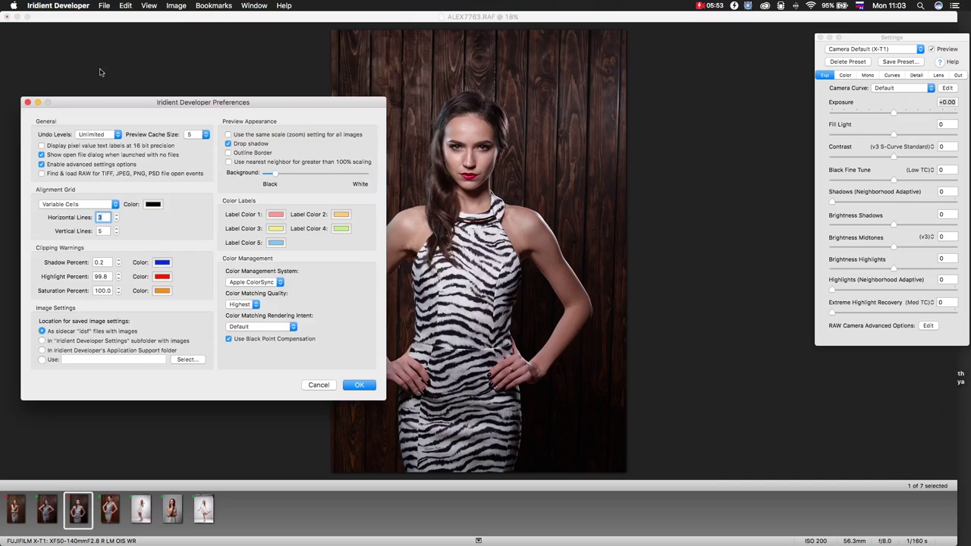
left_click_drag(154, 105, 452, 61)
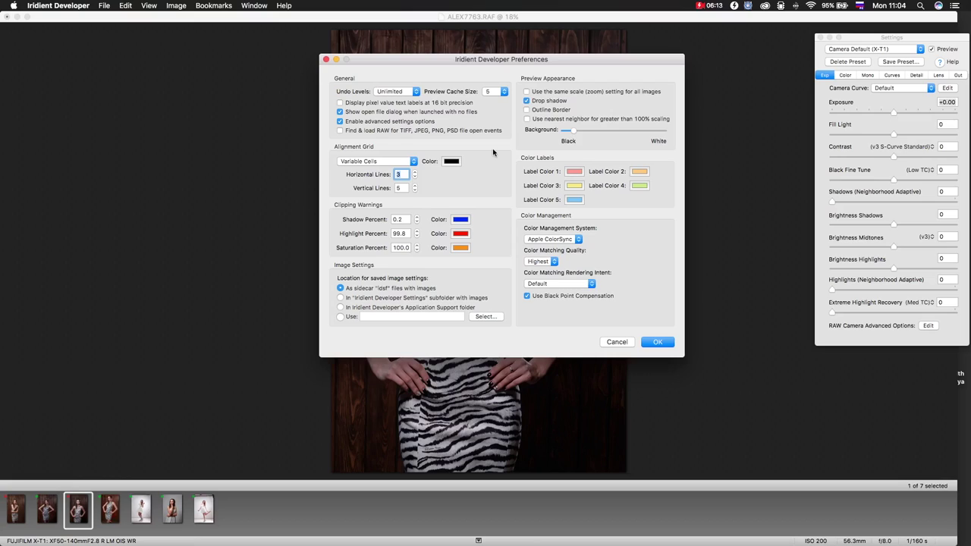
left_click(657, 342)
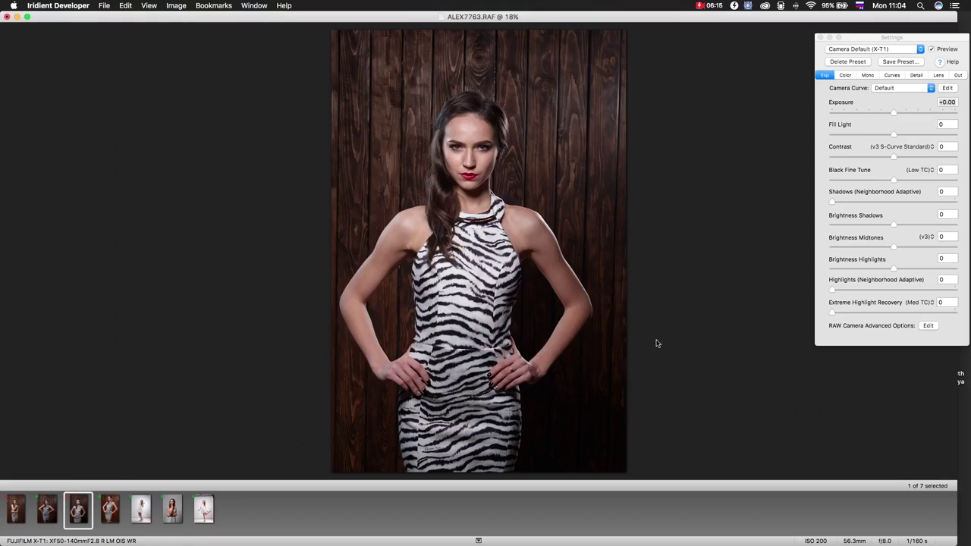
Show the histogram of the portrait and place it below the Settings window
left_click(254, 6)
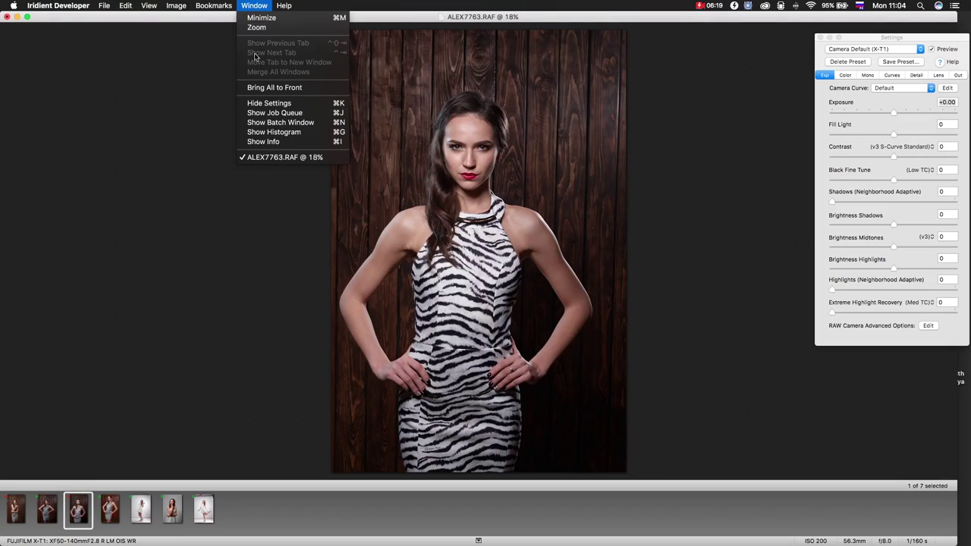
left_click(258, 132)
left_click_drag(813, 361, 846, 374)
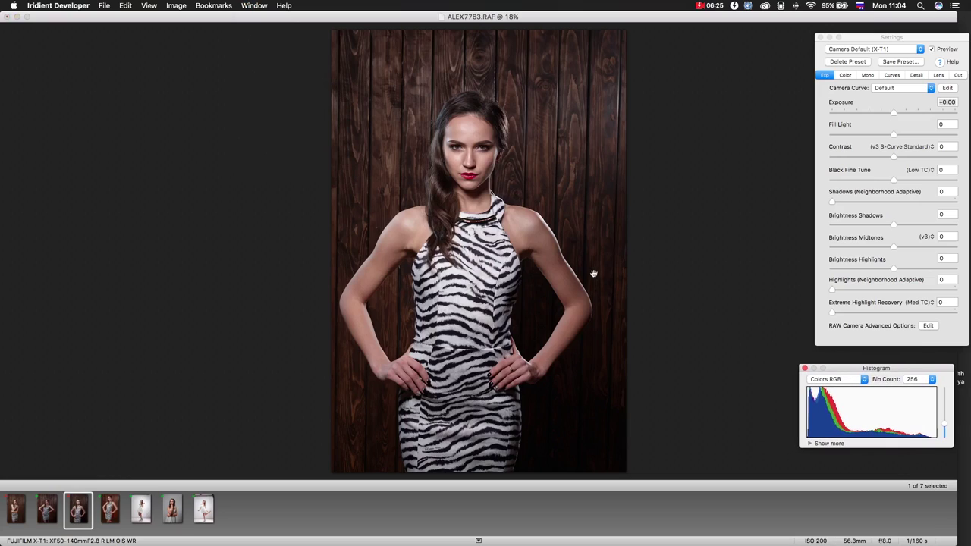
Show the Batch Settings window and move it over the upper part of the portrait
left_click(247, 7)
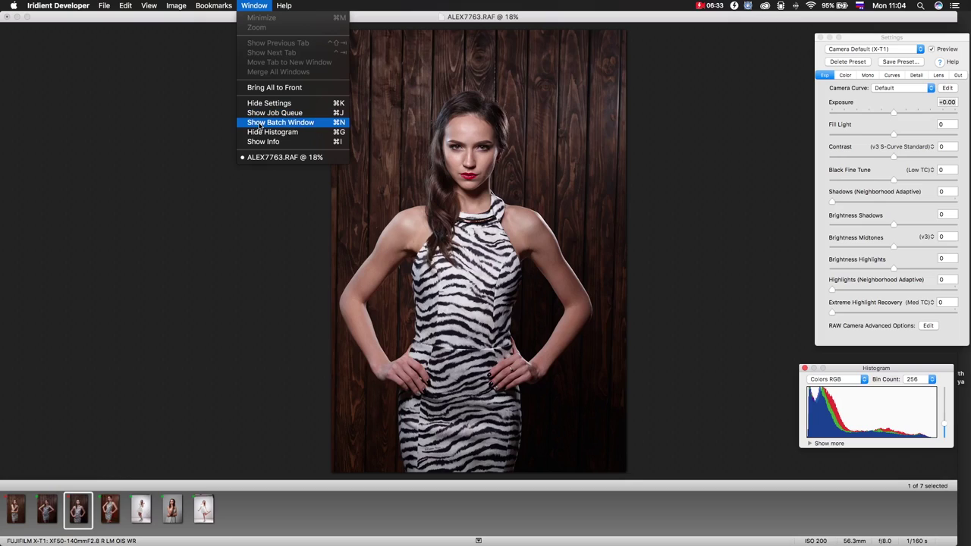
left_click(312, 126)
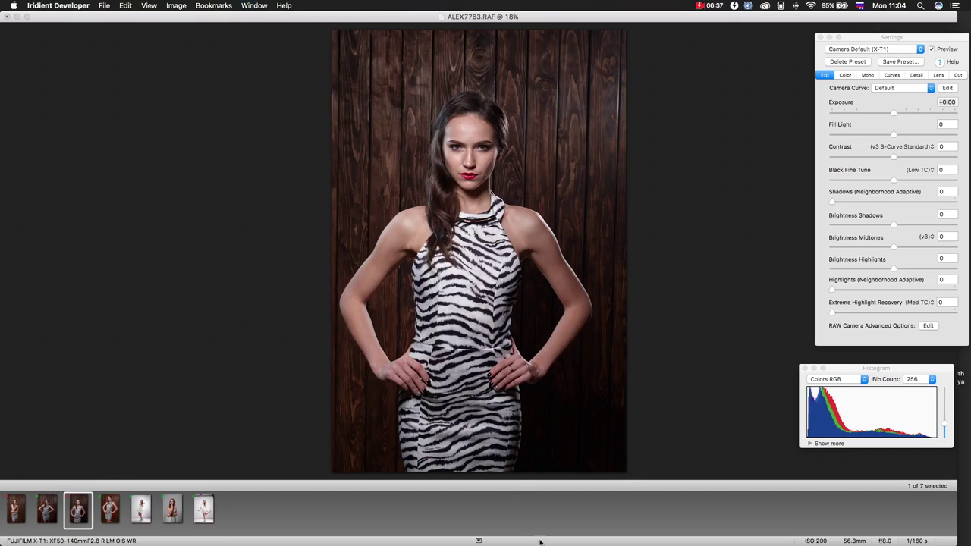
left_click_drag(527, 267, 475, 98)
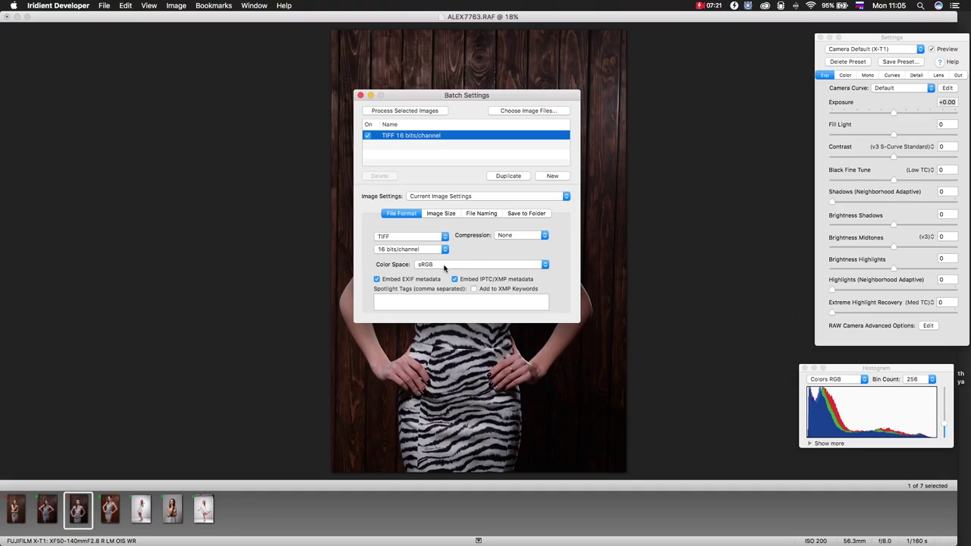
Set the batch output image size to Scale to Max with 5000 pixels
left_click(455, 215)
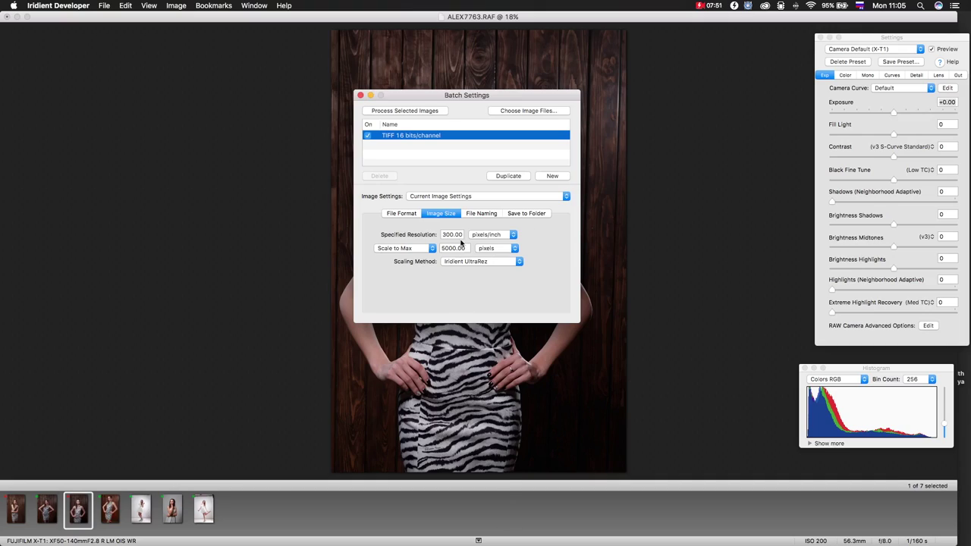
left_click(432, 251)
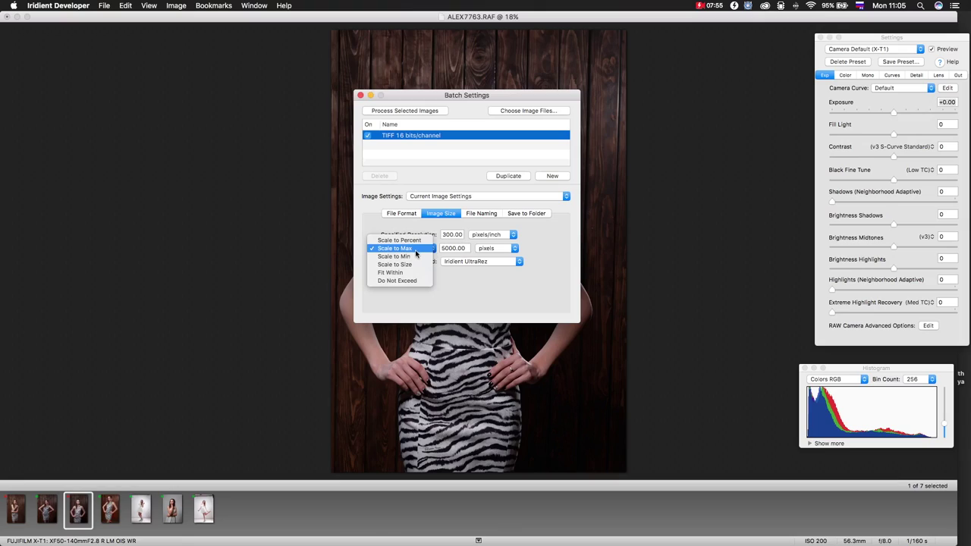
left_click(416, 254)
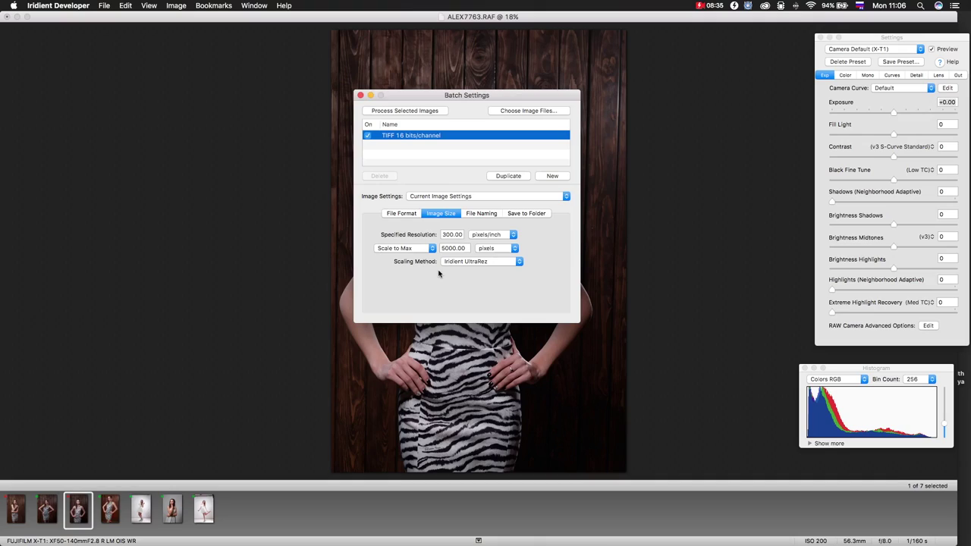
left_click(445, 248)
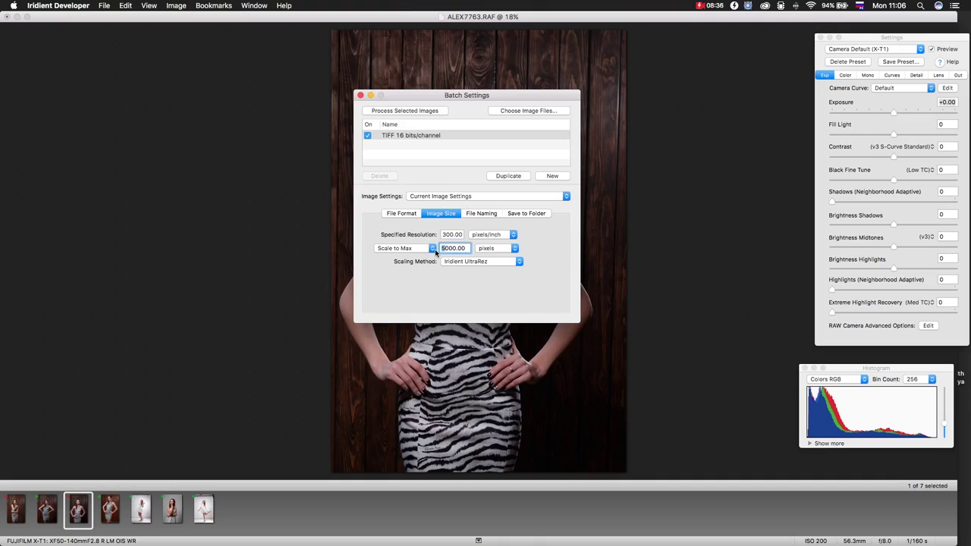
type("6")
key("BackSpace")
type("5")
Check the batch file naming options and find the Fuji X-T1 folder on the desktop
left_click(498, 215)
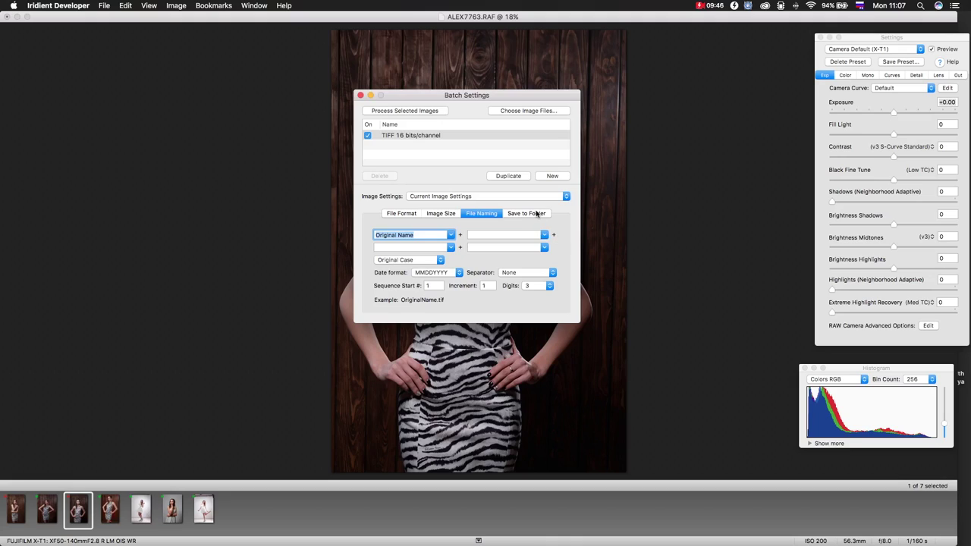
key("F11")
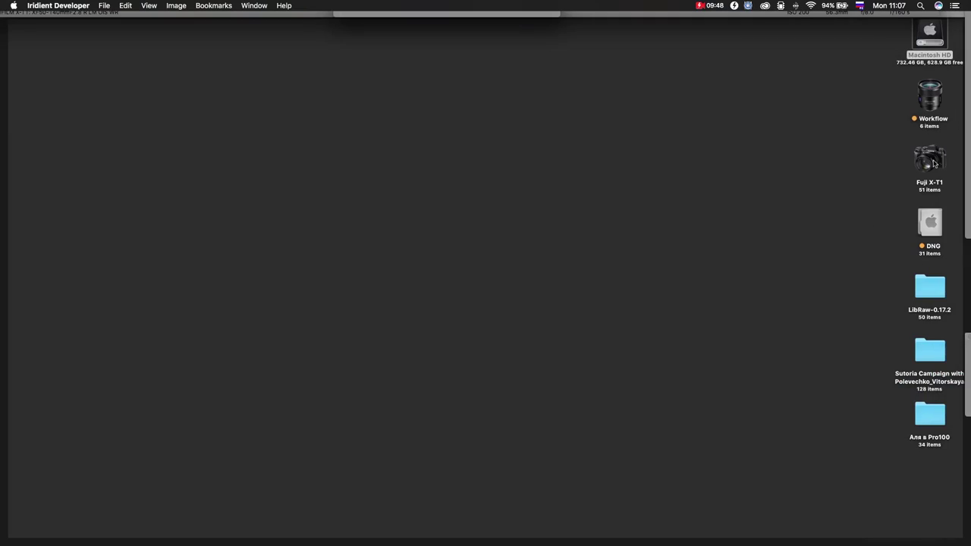
left_click(932, 160)
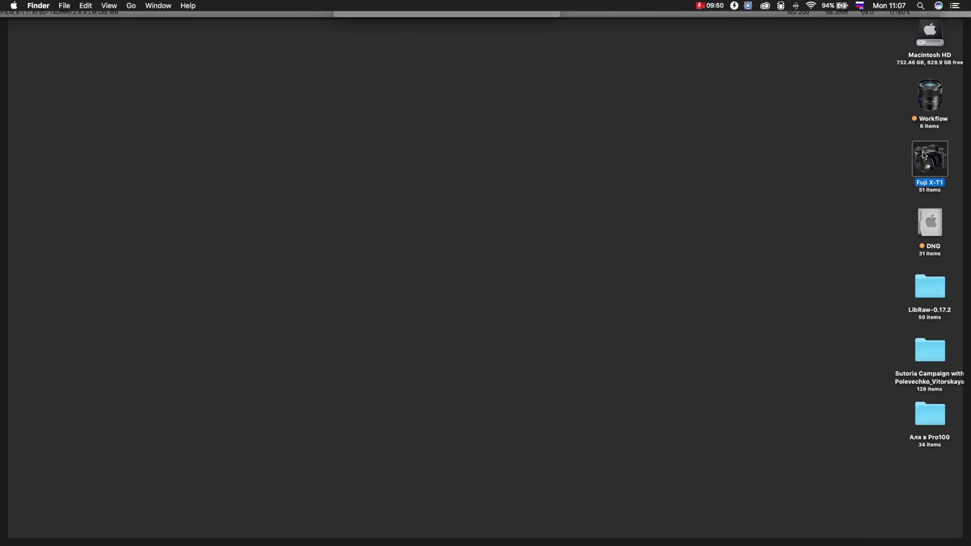
key("F11")
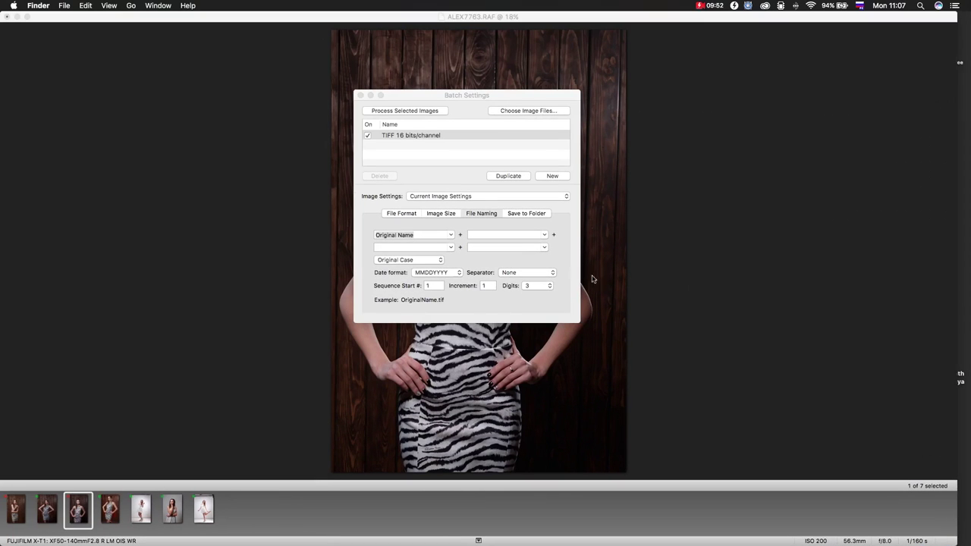
Check the batch save folder and file format, and close the Batch Settings and Histogram windows
left_click(536, 214)
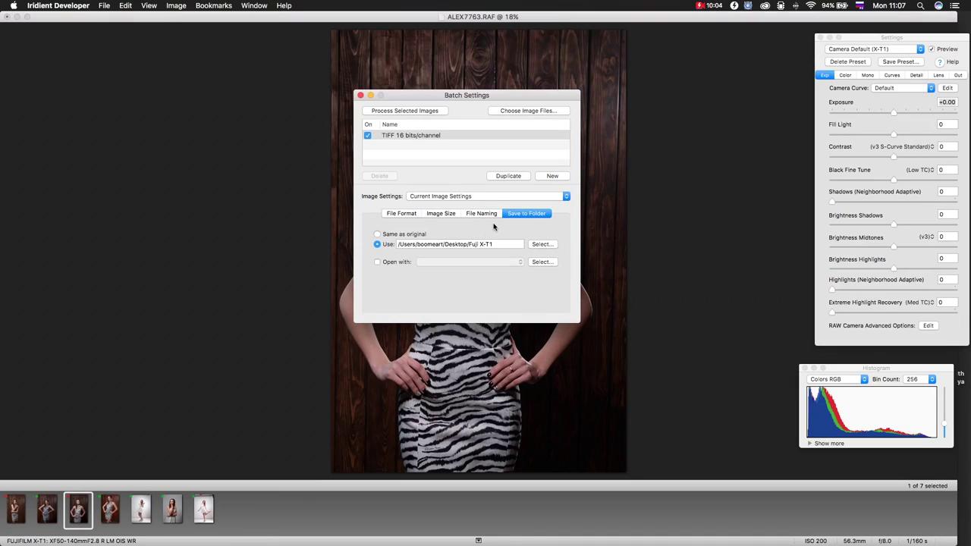
left_click_drag(469, 245, 514, 246)
left_click(393, 217)
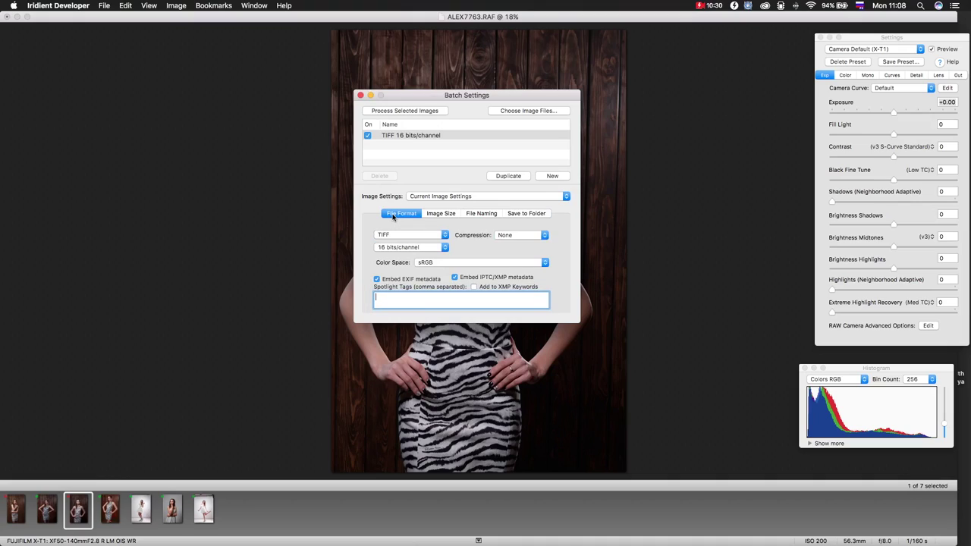
left_click(361, 96)
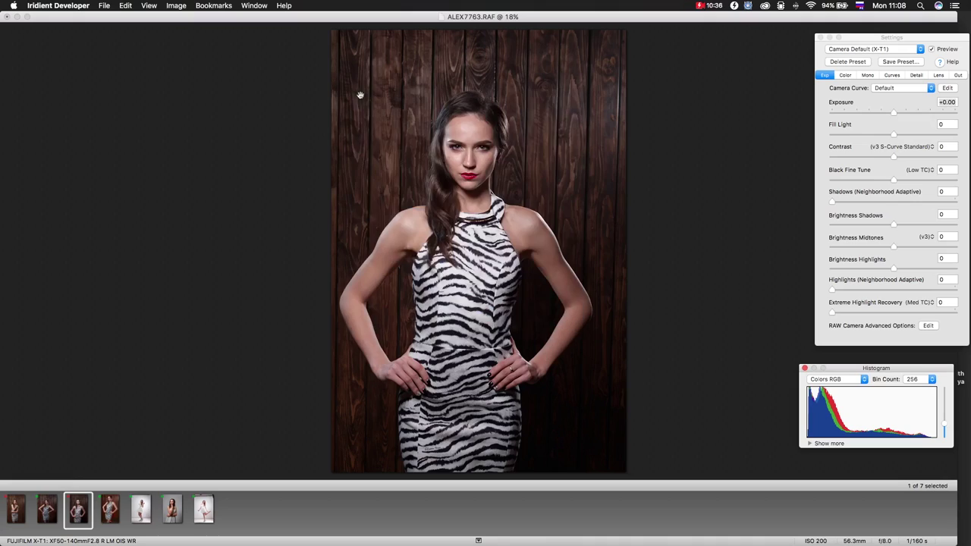
left_click(806, 369)
Apply the Fujifilm X Chrome Style v3.3 (APS-C) preset to the portrait
left_click(892, 79)
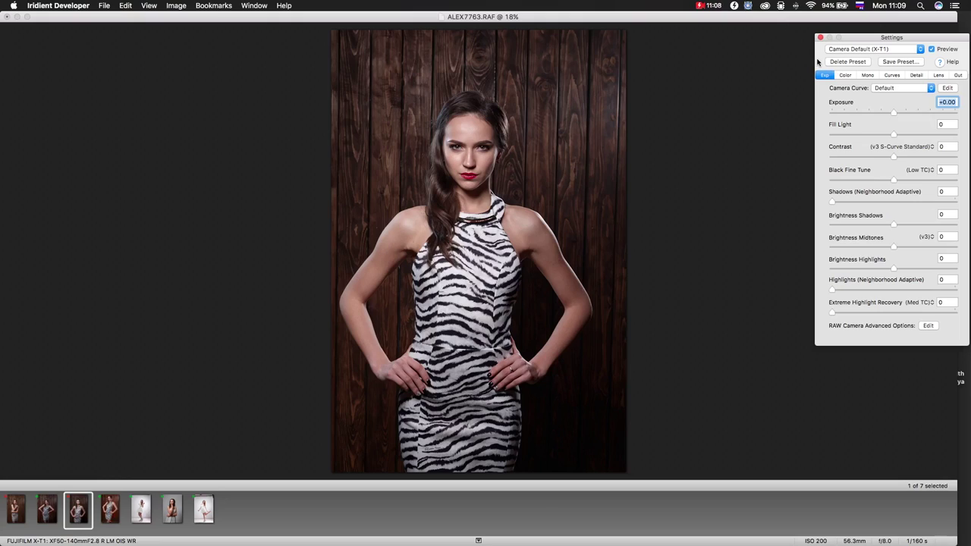
left_click(858, 50)
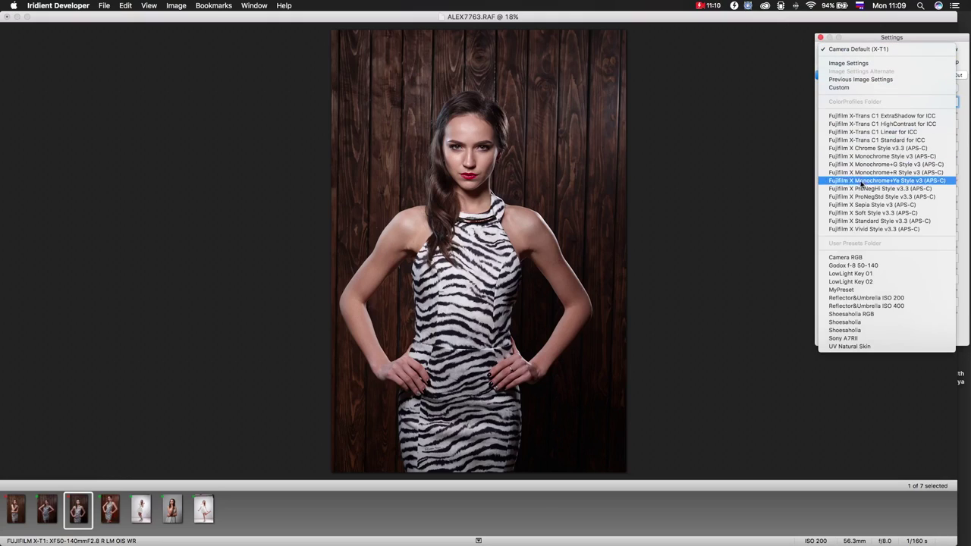
left_click(867, 148)
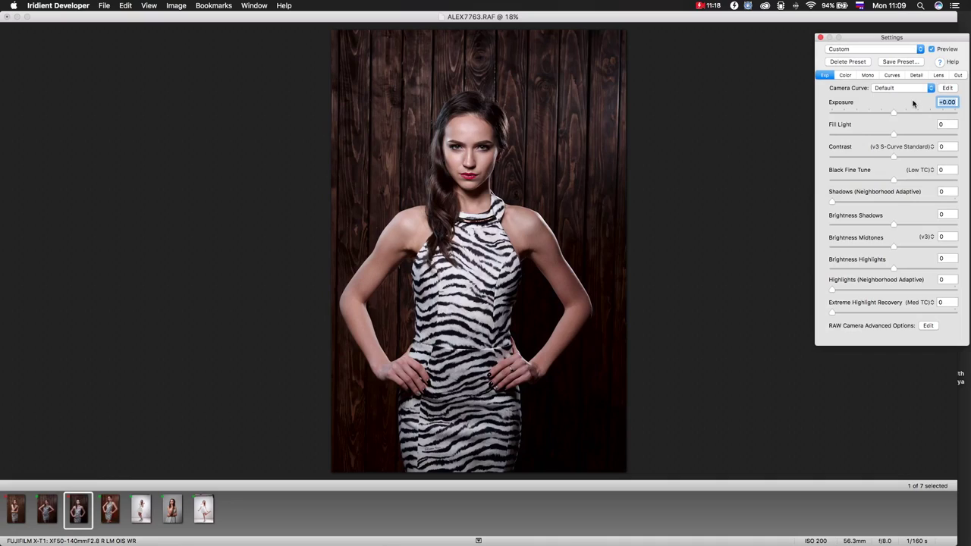
Try the Fujifilm X Vivid Style v3.3 (APS-C) preset on the portrait and return it to Camera Default (X-T1)
left_click(854, 52)
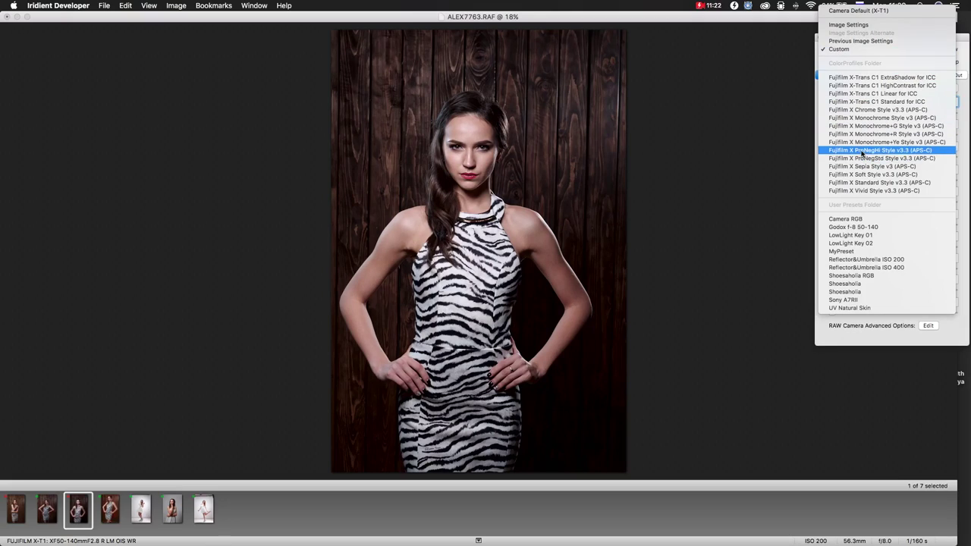
left_click(863, 190)
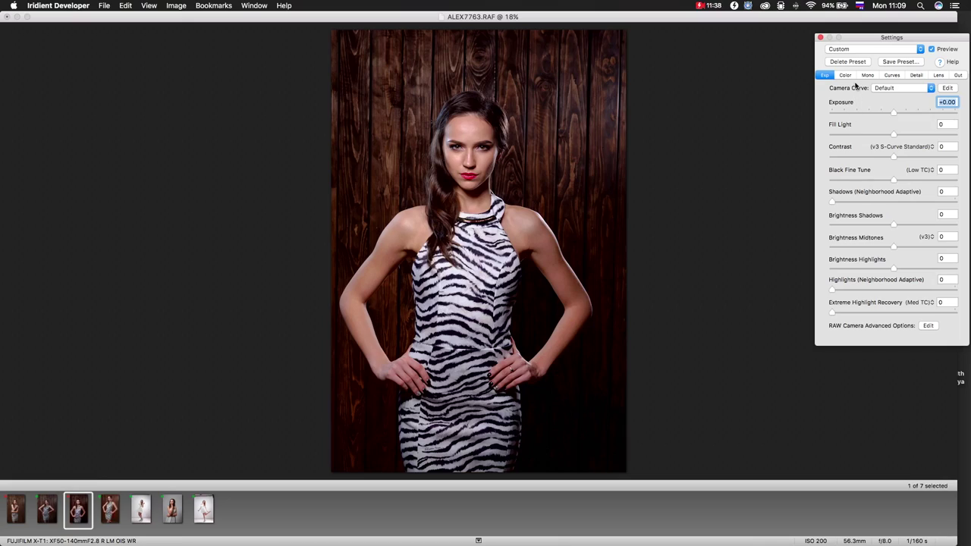
left_click(849, 51)
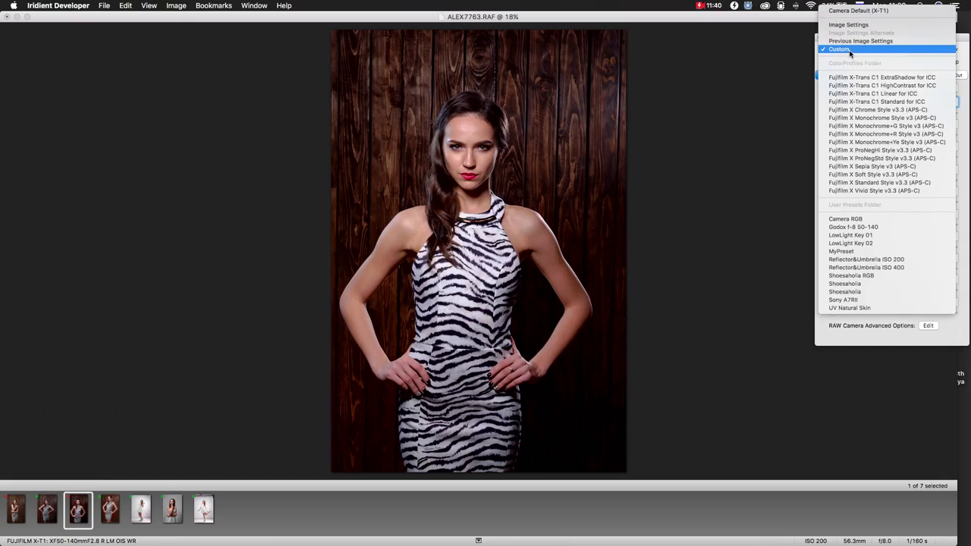
left_click(851, 11)
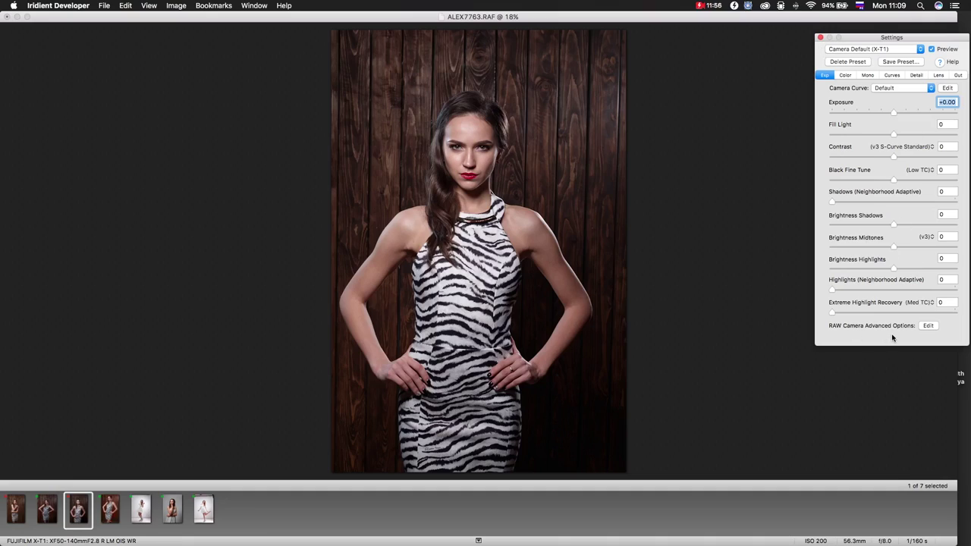
Review which settings can be included in a saved preset, and close the preset dialog without saving
left_click(126, 6)
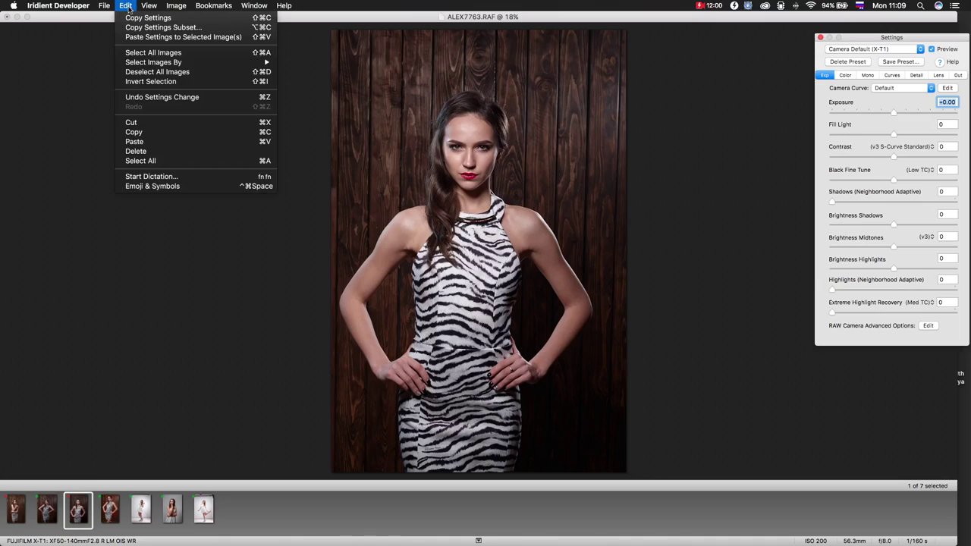
mouse_move(103, 6)
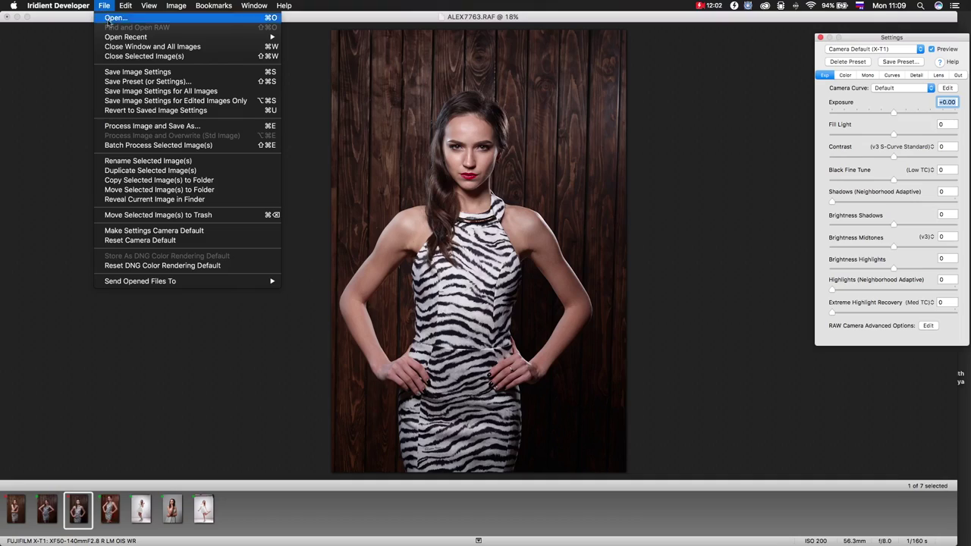
left_click(149, 82)
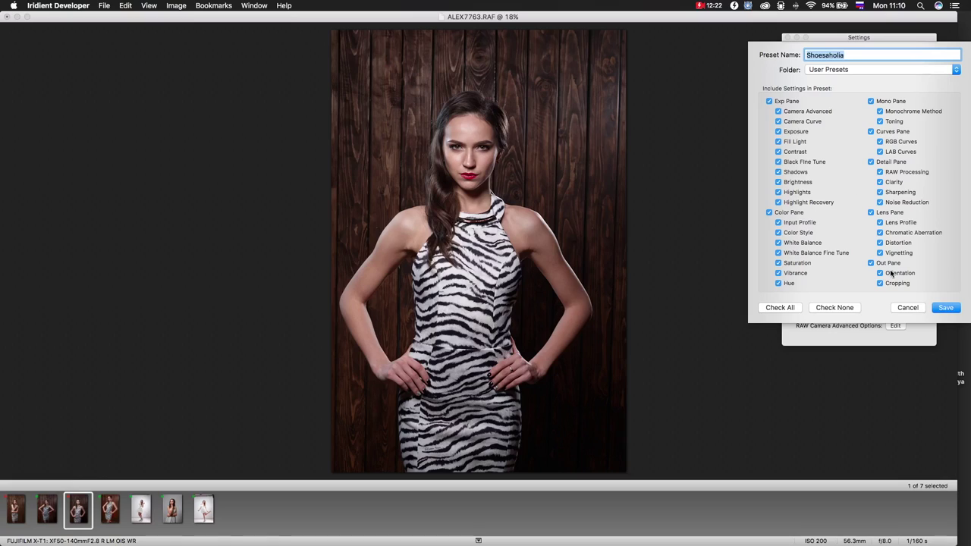
left_click(908, 308)
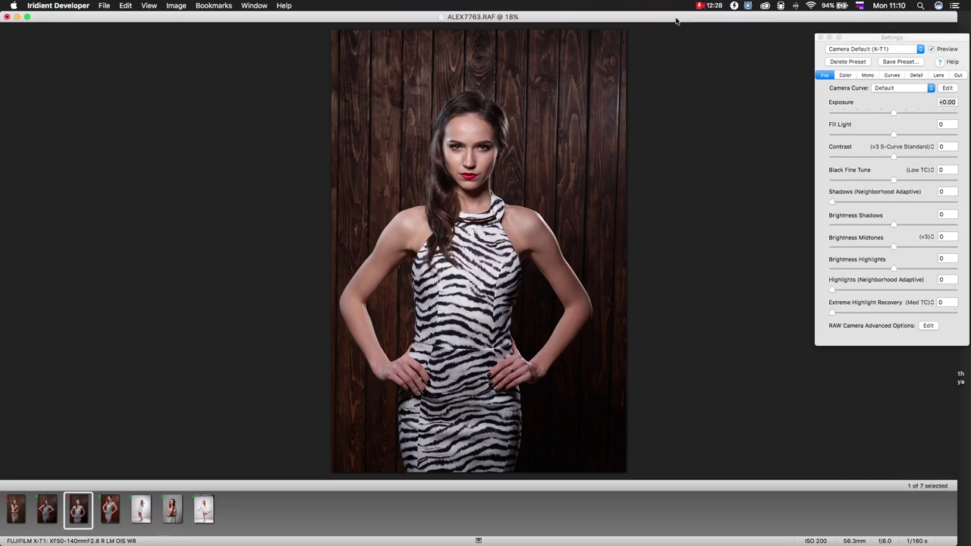
Try the portrait's Exposure at -0.97 and +1.03, and reset it to 0
left_click(845, 83)
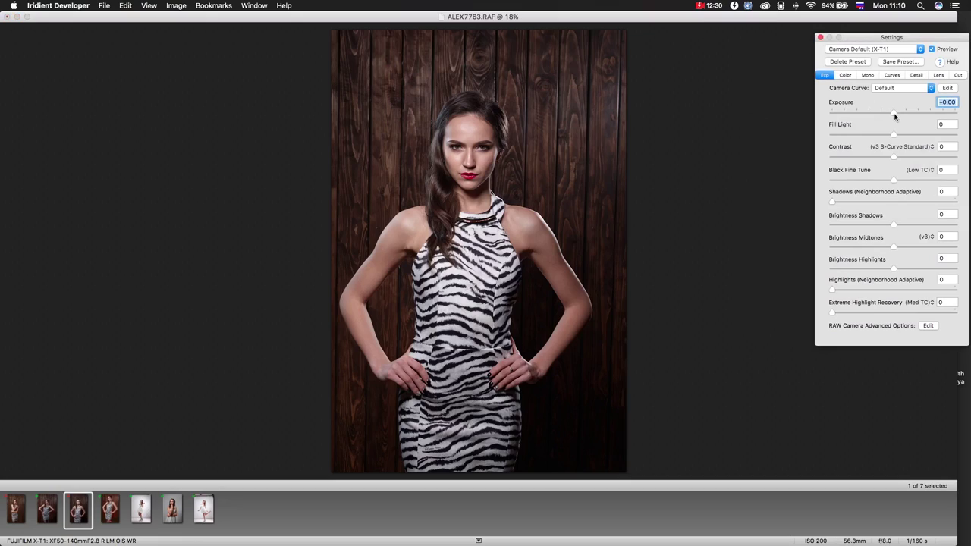
left_click(895, 113)
left_click(882, 114)
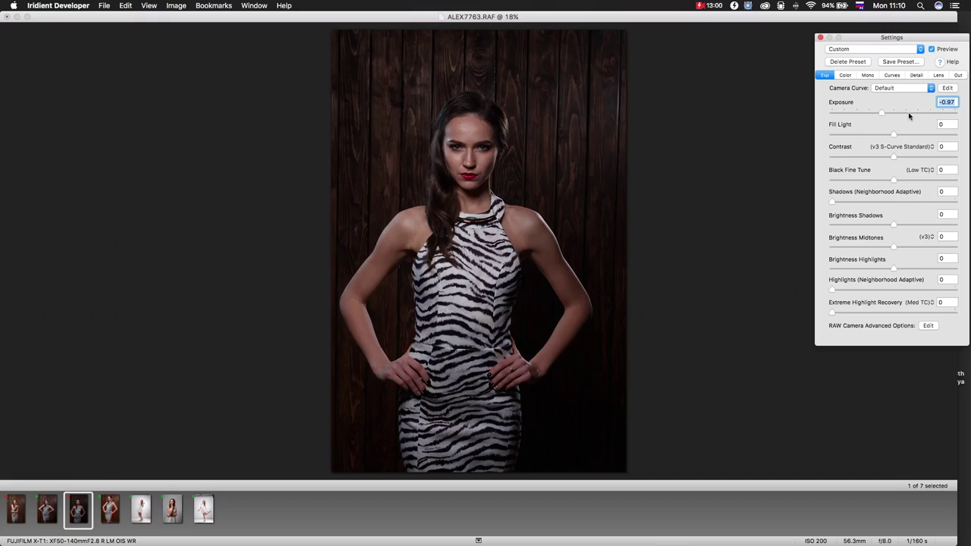
left_click(906, 114)
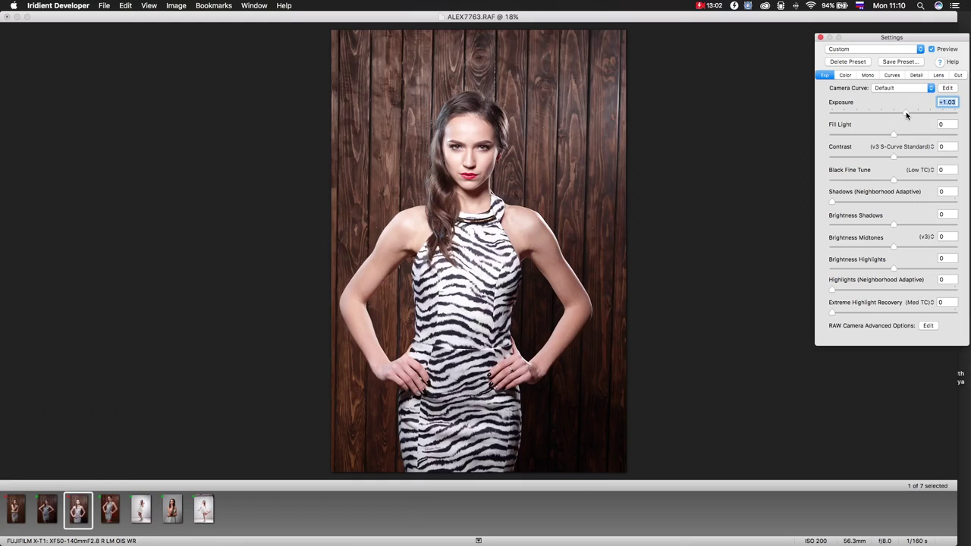
left_click(893, 113)
type("0")
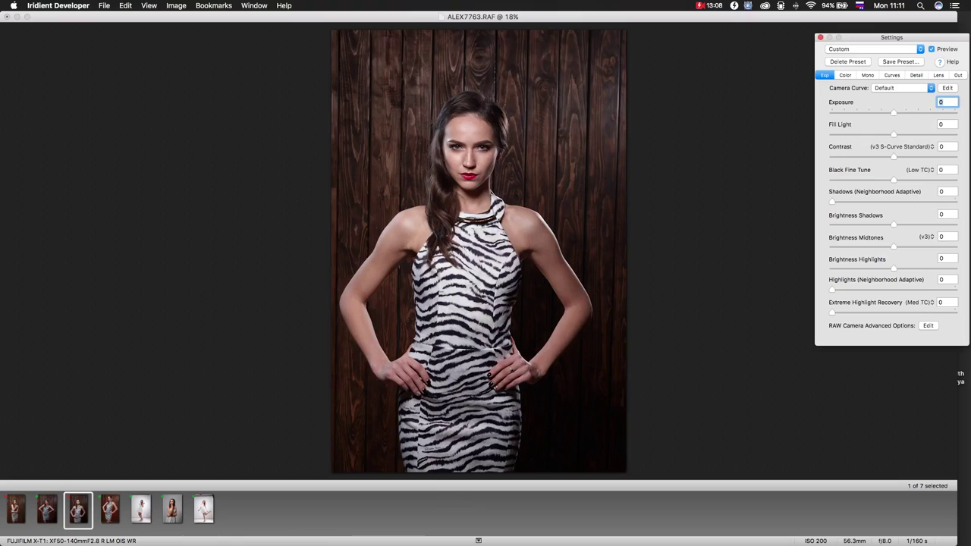
Compare Fill Light at about +27 and -58 on the portrait, and reset it to 0
left_click(911, 135)
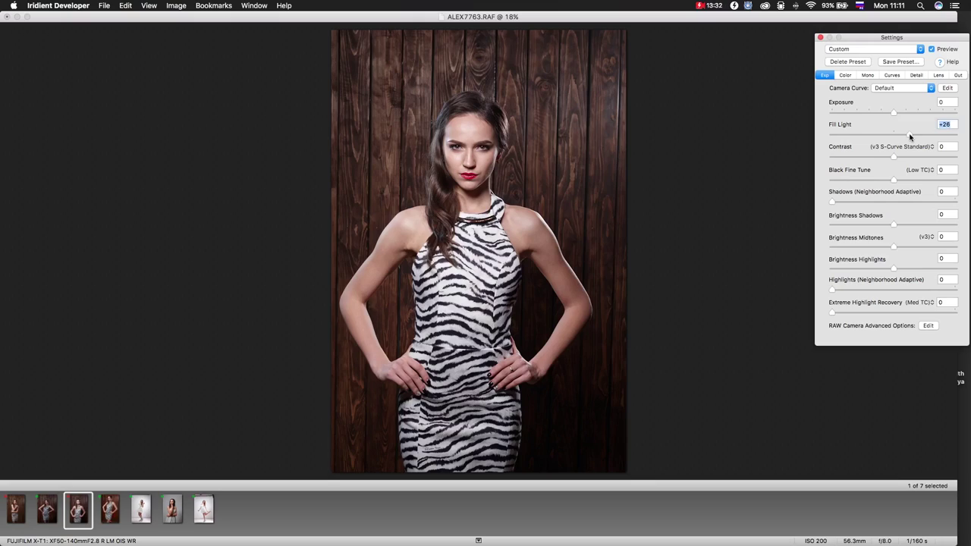
left_click_drag(910, 136, 893, 136)
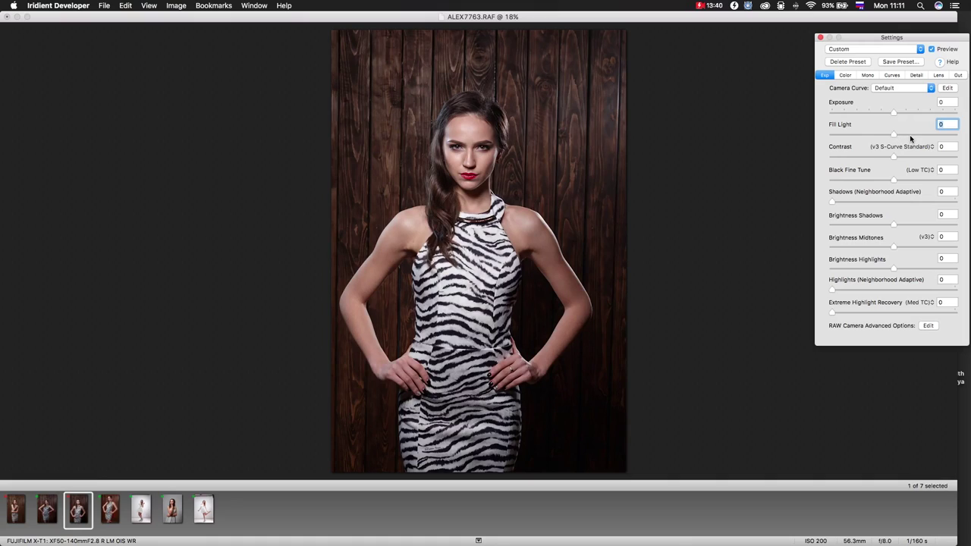
left_click(910, 135)
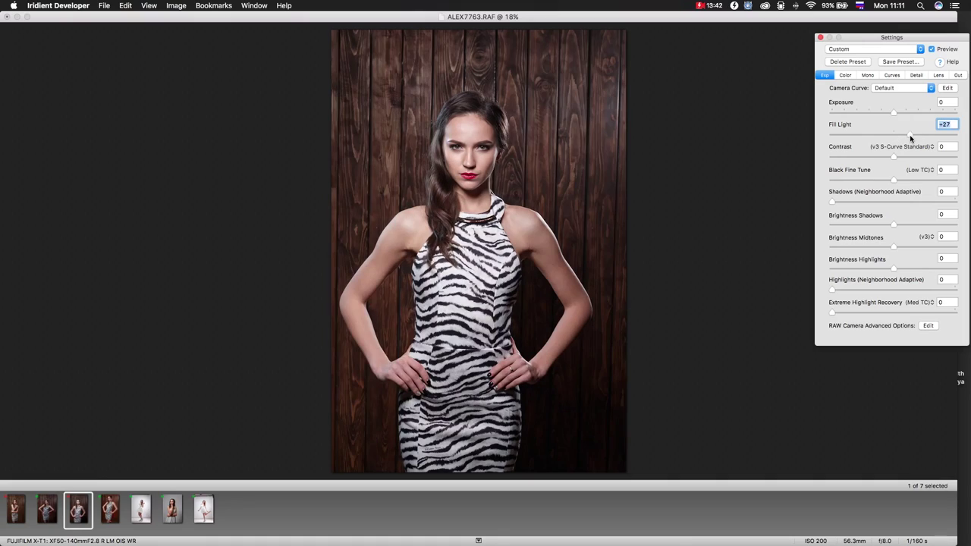
left_click(859, 136)
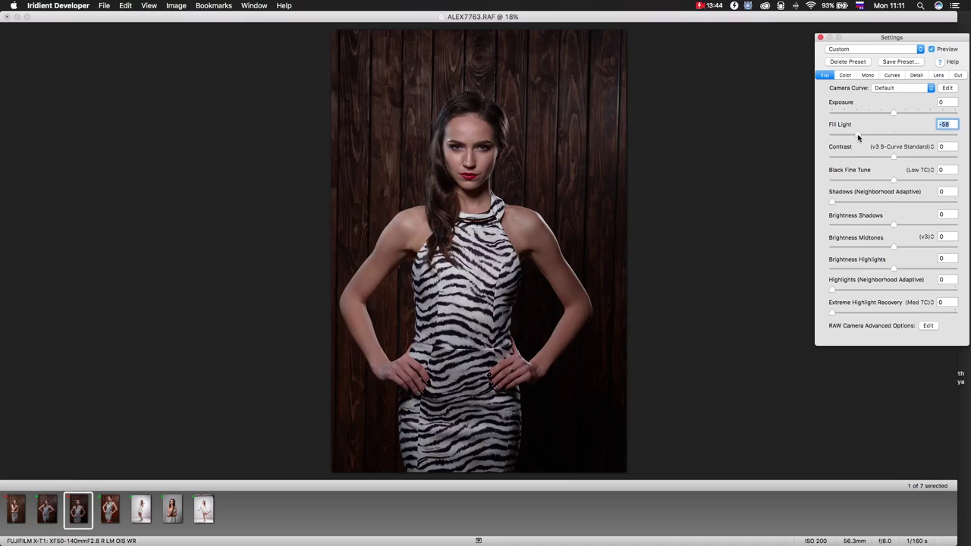
left_click(894, 135)
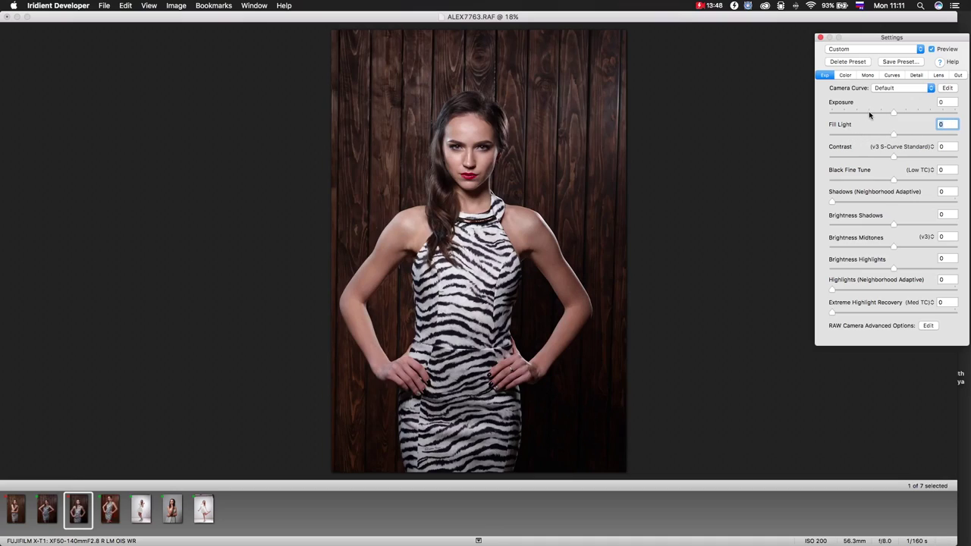
Darken Exposure to -1.98, try Fill Light at -41 and +51, and reset Fill Light to 0
left_click(869, 112)
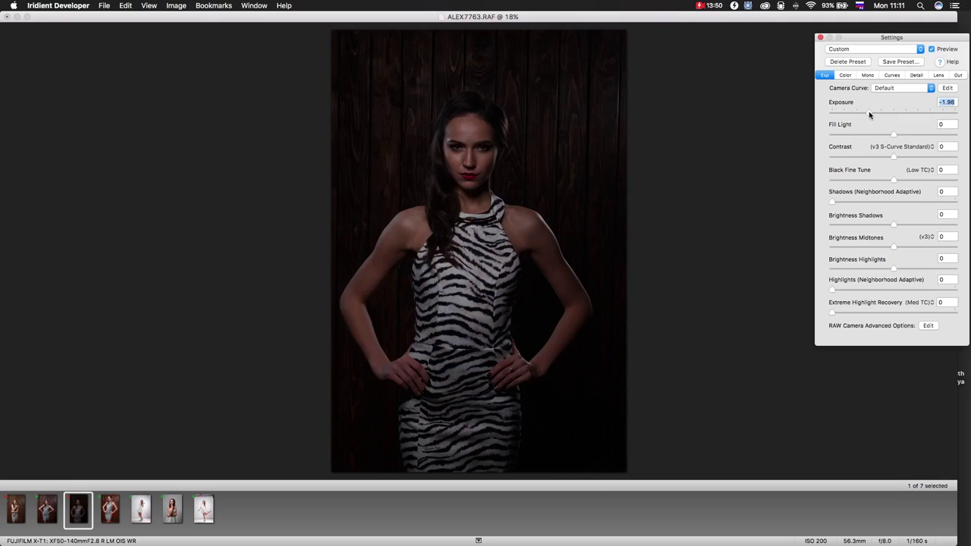
left_click(870, 135)
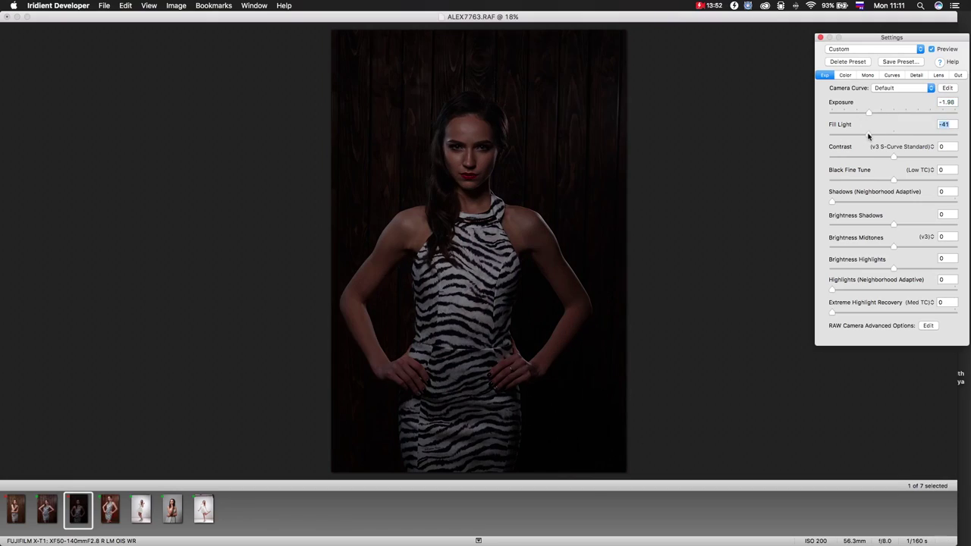
left_click_drag(871, 135, 925, 134)
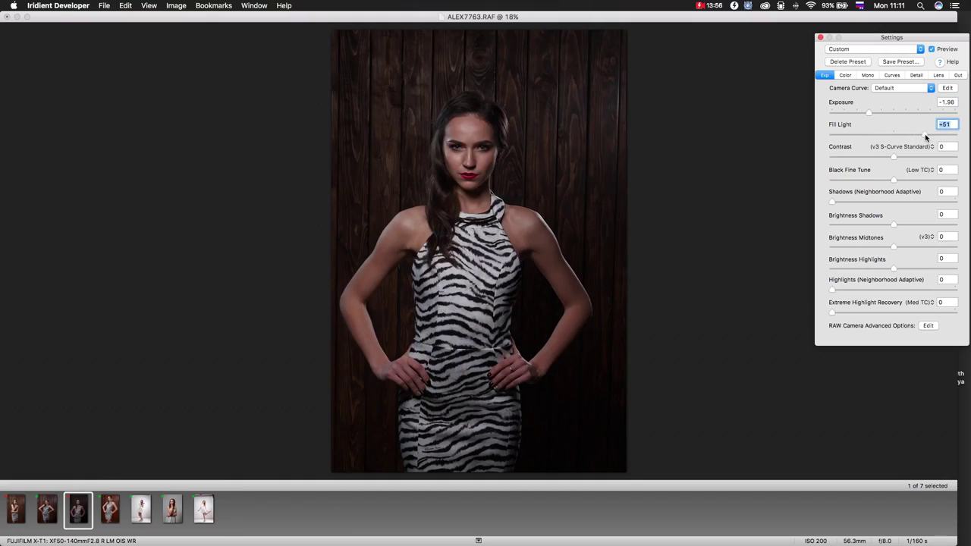
double_click(925, 133)
Try Exposure at -0.53 with Fill Light at +21, and reset both values to 0
left_click(880, 113)
left_click_drag(880, 113, 886, 114)
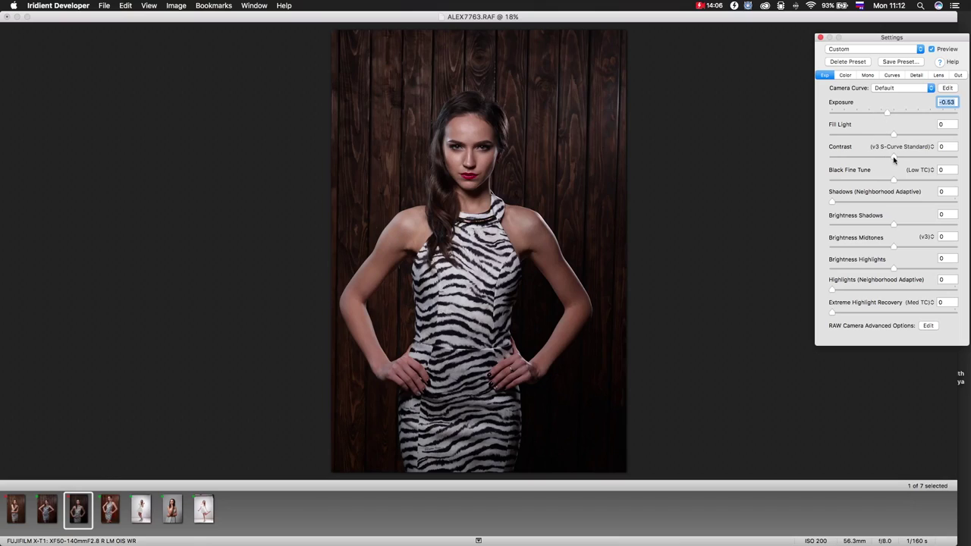
left_click_drag(893, 134, 907, 137)
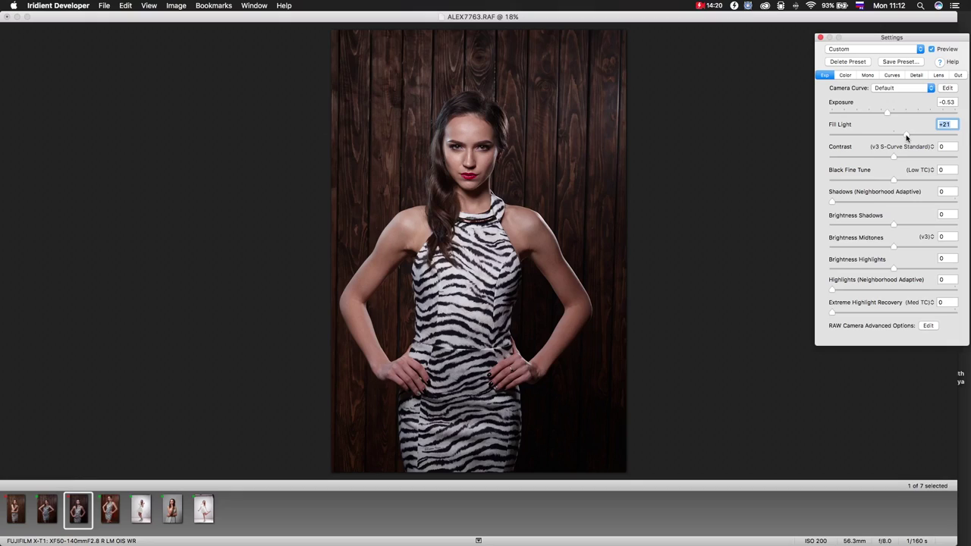
left_click(894, 135)
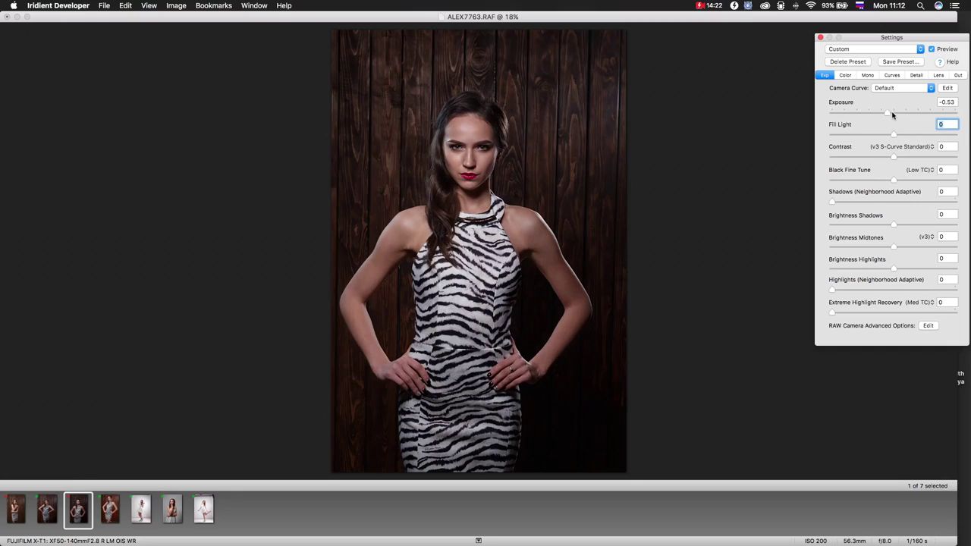
left_click_drag(890, 113, 893, 113)
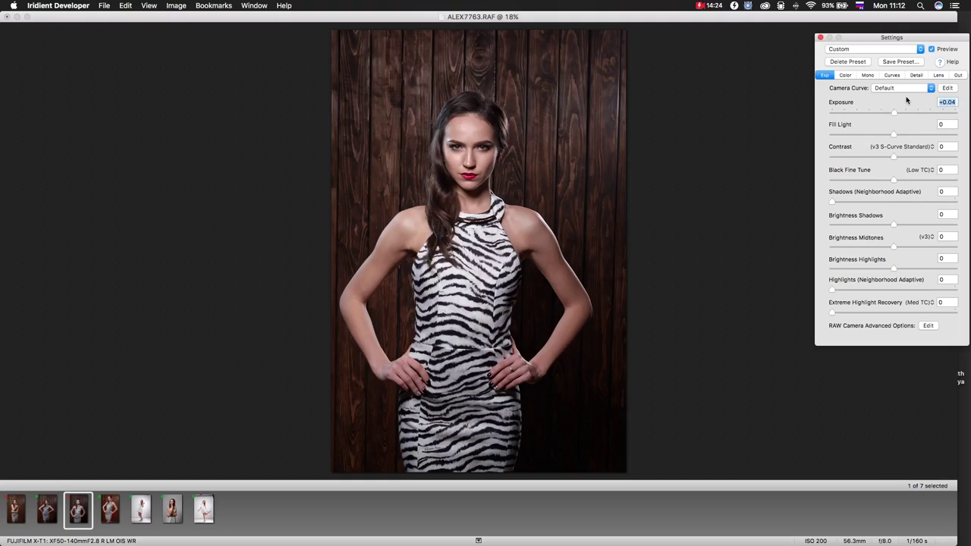
type("0")
key("Return")
Try the portrait's Contrast at -57 and +40, and reset it to 0
left_click_drag(894, 158, 858, 159)
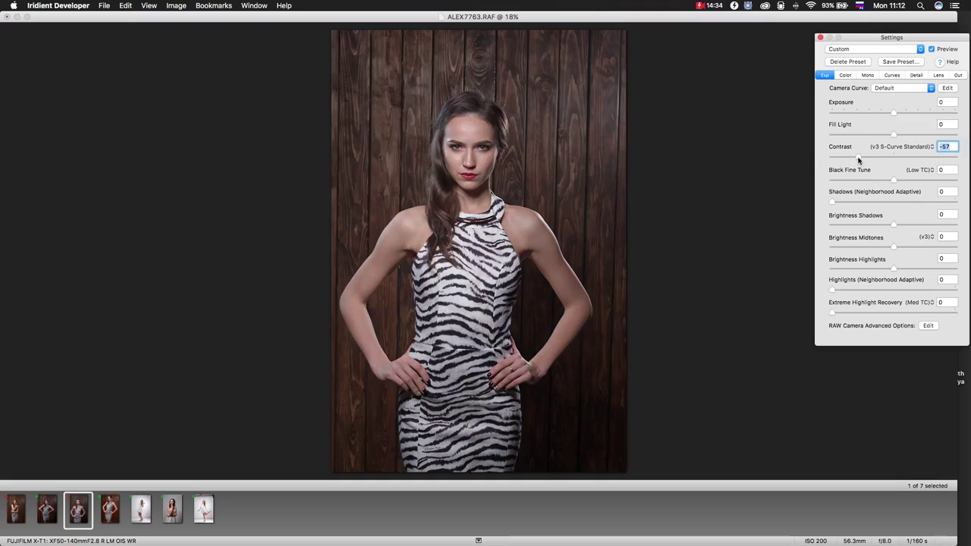
left_click_drag(853, 157, 919, 158)
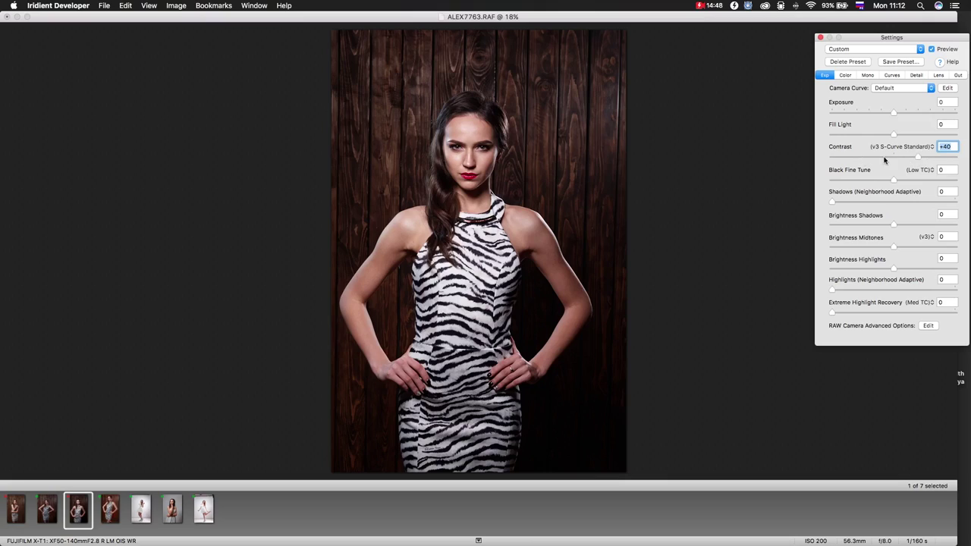
left_click(895, 157)
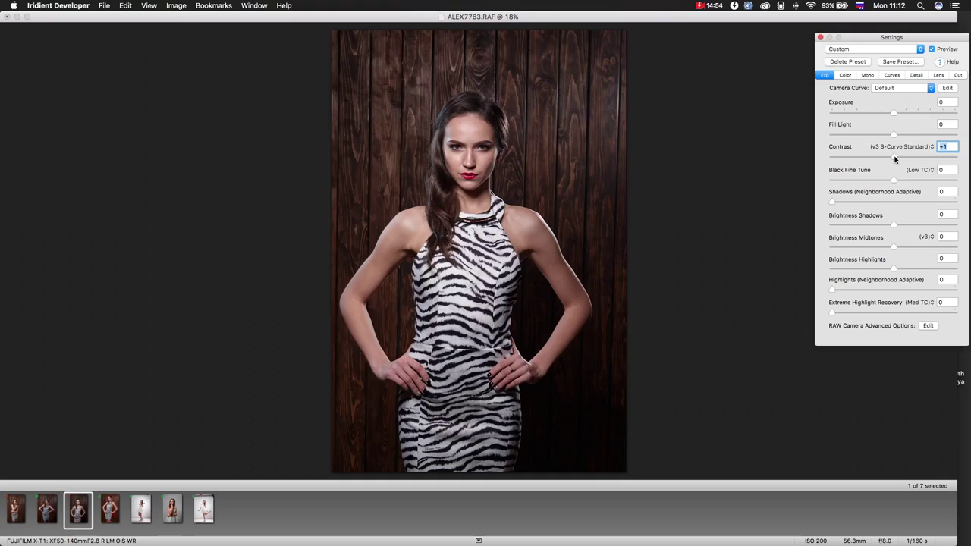
type("0")
left_click(901, 157)
key("Up")
key("Up")
double_click(895, 160)
Compare Black Fine Tune at about -59 and +59 on the portrait, and reset it to 0
left_click_drag(895, 181, 858, 182)
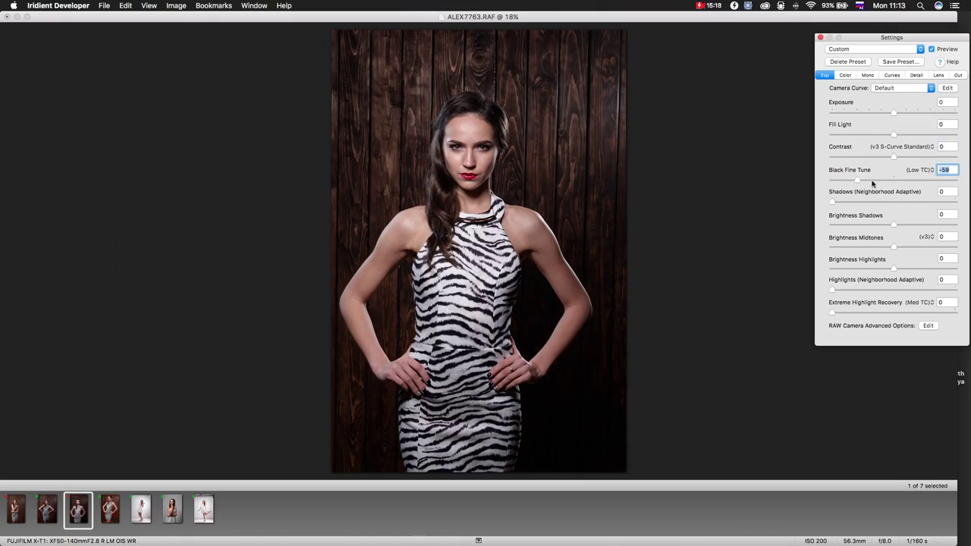
left_click(931, 182)
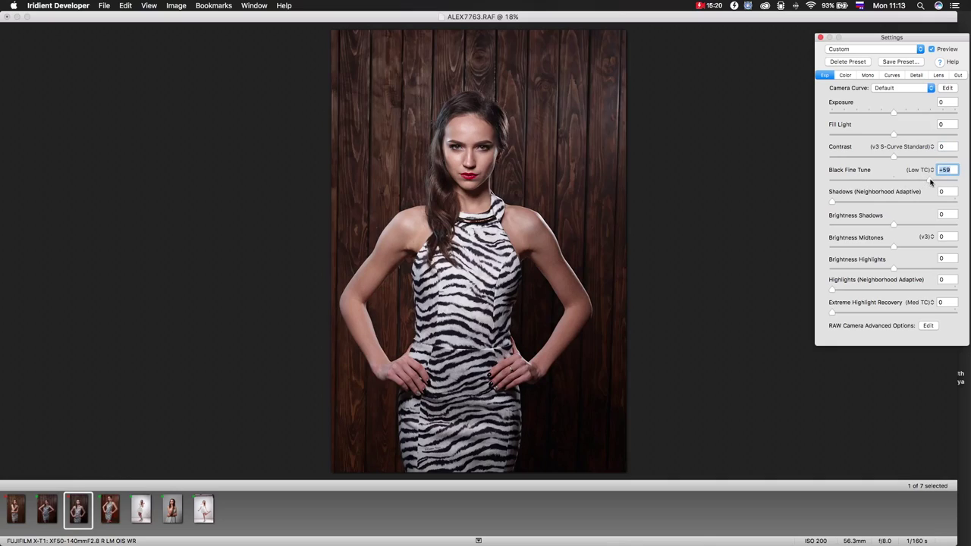
left_click_drag(930, 182, 943, 182)
left_click(858, 181)
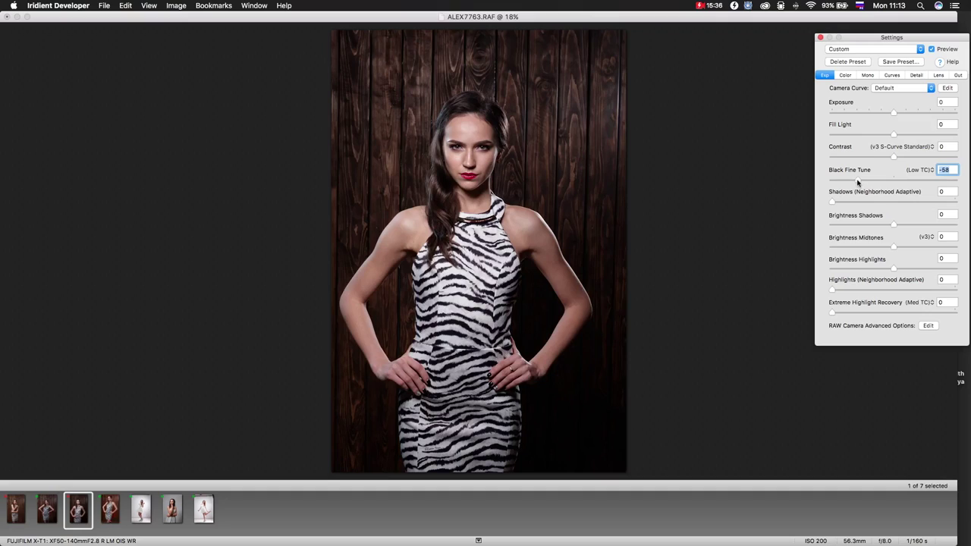
left_click_drag(858, 182, 860, 181)
type("0")
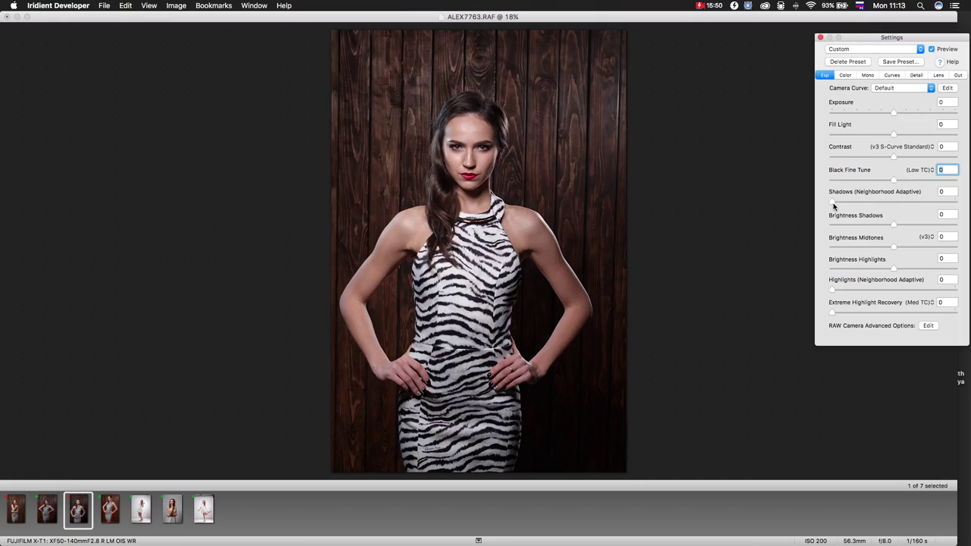
Reload the Camera Default (X-T1) settings and raise Shadows (Neighborhood Adaptive) to +50, ending at +100
left_click(851, 49)
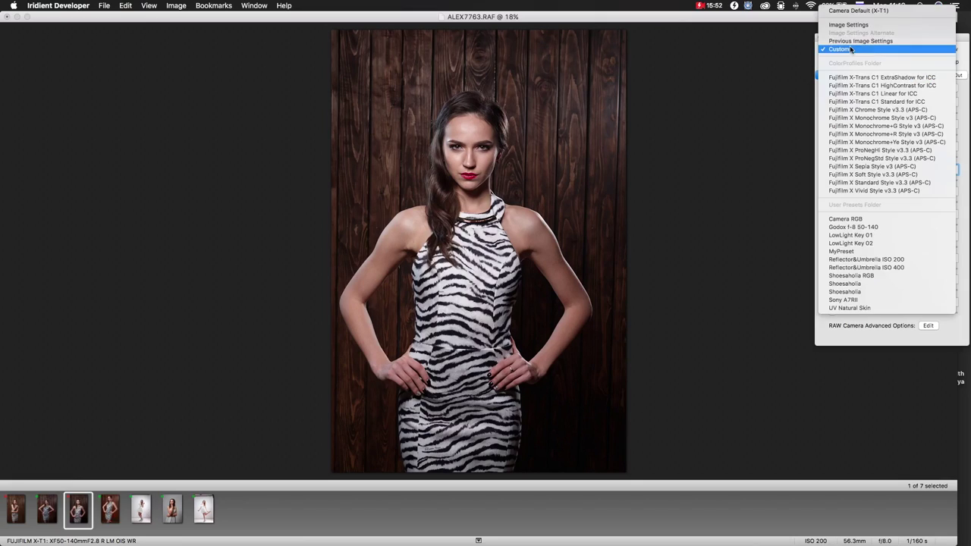
left_click(847, 13)
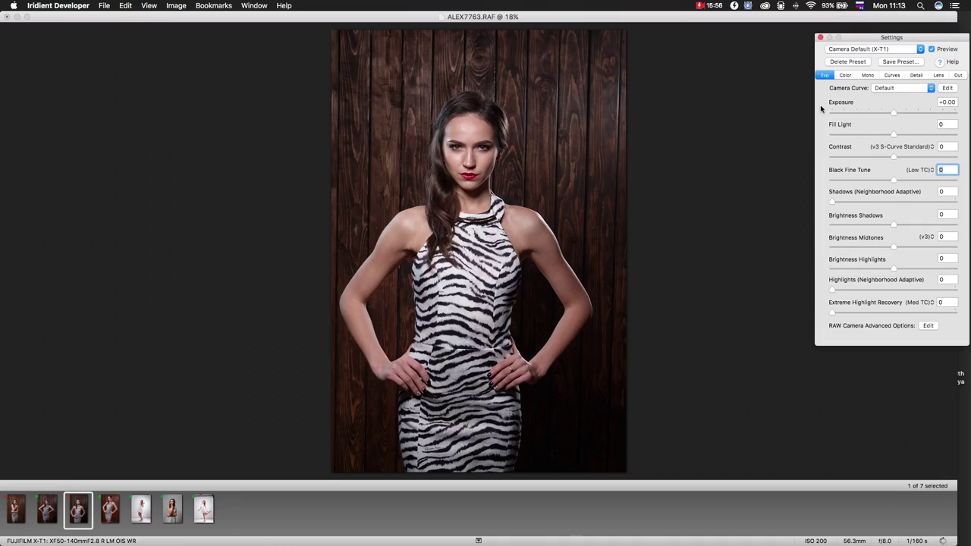
left_click(893, 204)
key("Up")
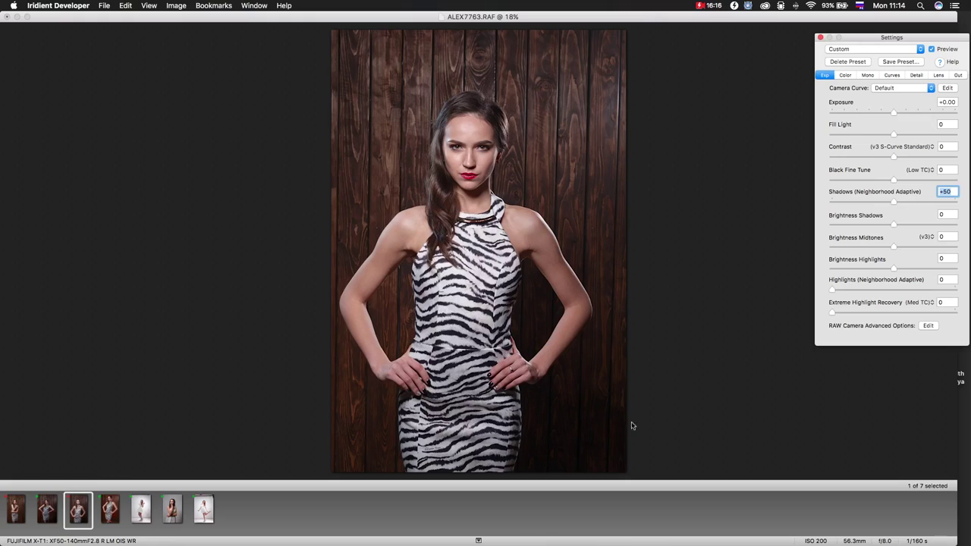
left_click(956, 203)
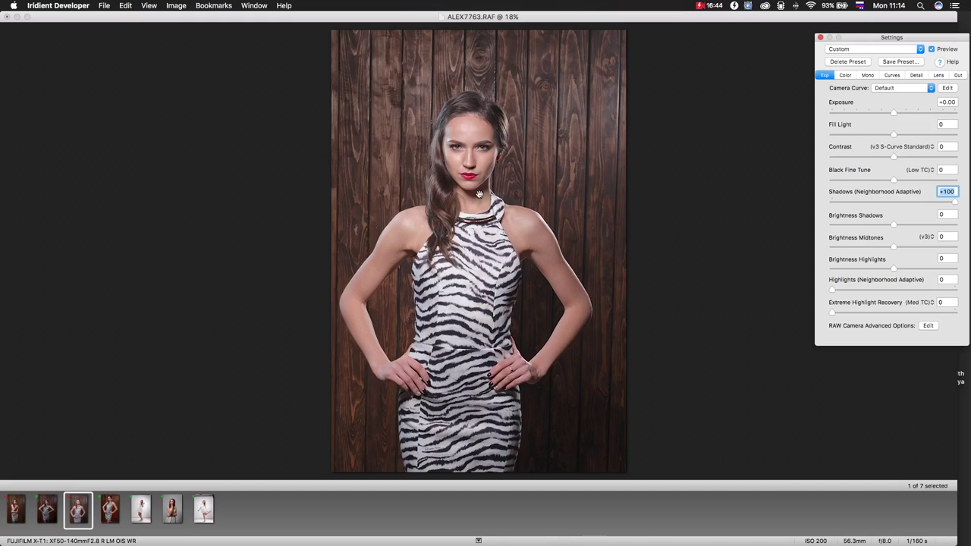
Try Contrast at +24 with the raised shadows, inspecting the portrait's neck and hair at 100% and at full view
left_click(480, 199)
left_click(480, 197)
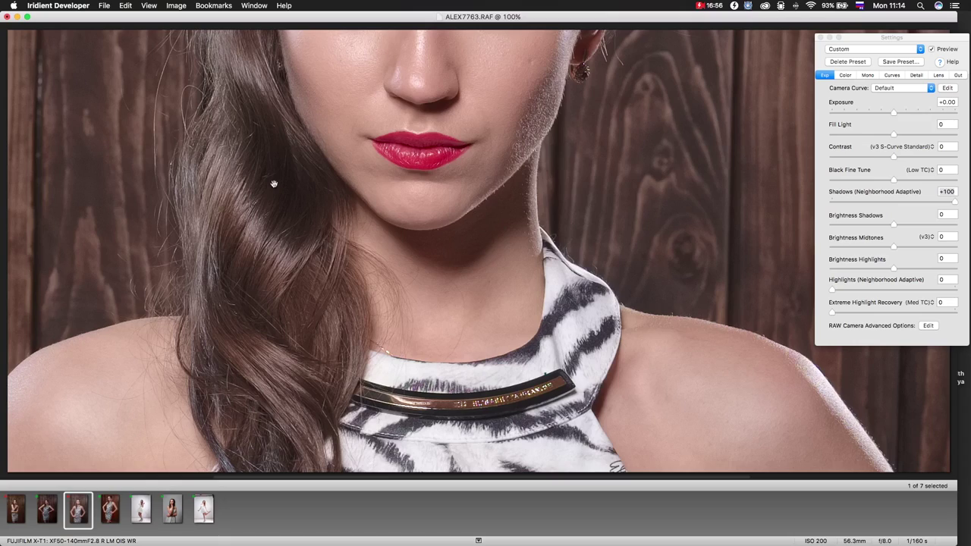
left_click(880, 167)
left_click(909, 157)
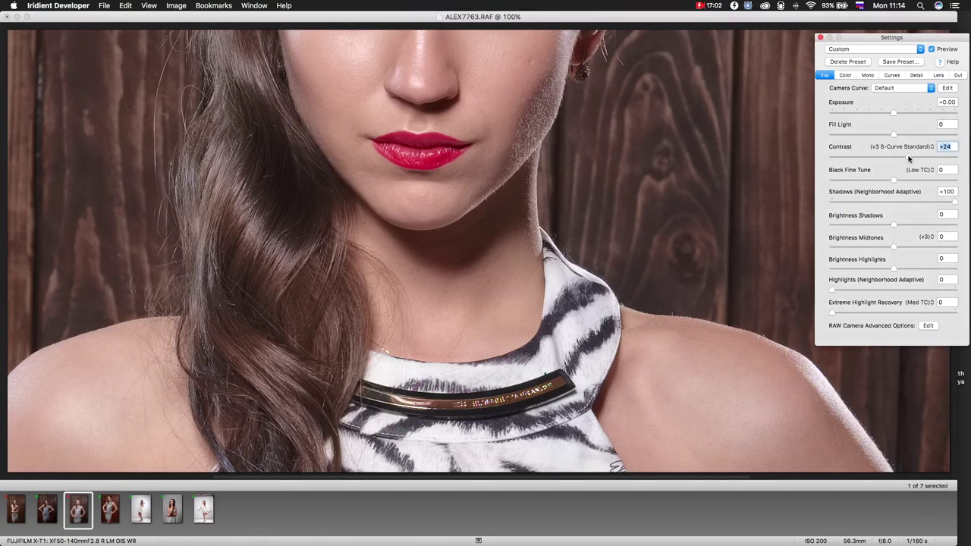
left_click(448, 271)
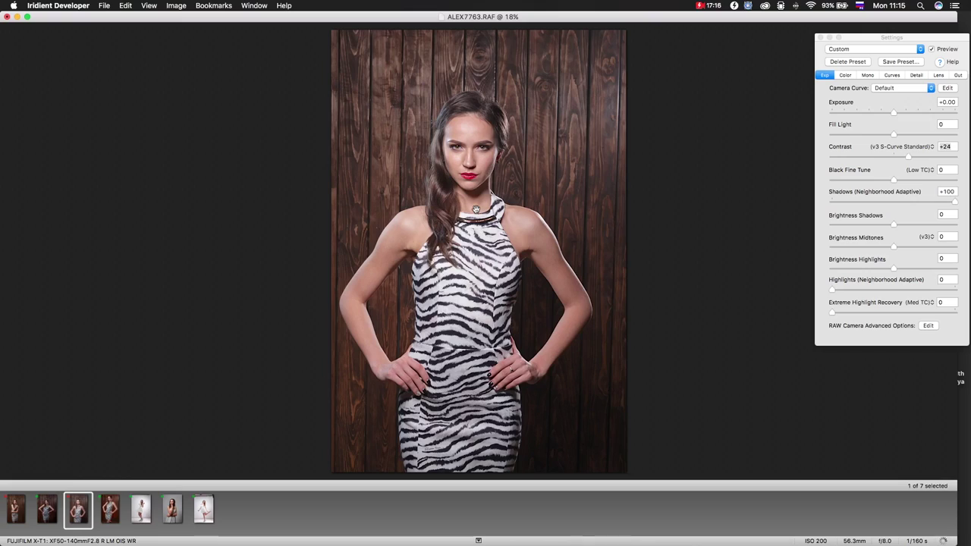
Try Shadows (Neighborhood Adaptive) at +49, and reset both Contrast and Shadows (Neighborhood Adaptive) to 0
left_click(893, 202)
left_click(893, 202)
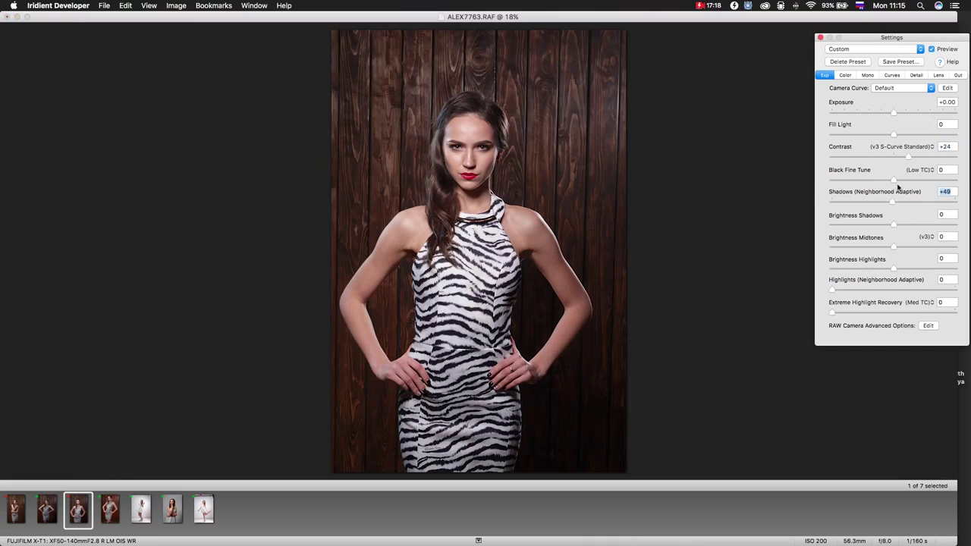
left_click(895, 157)
type("0")
left_click(831, 201)
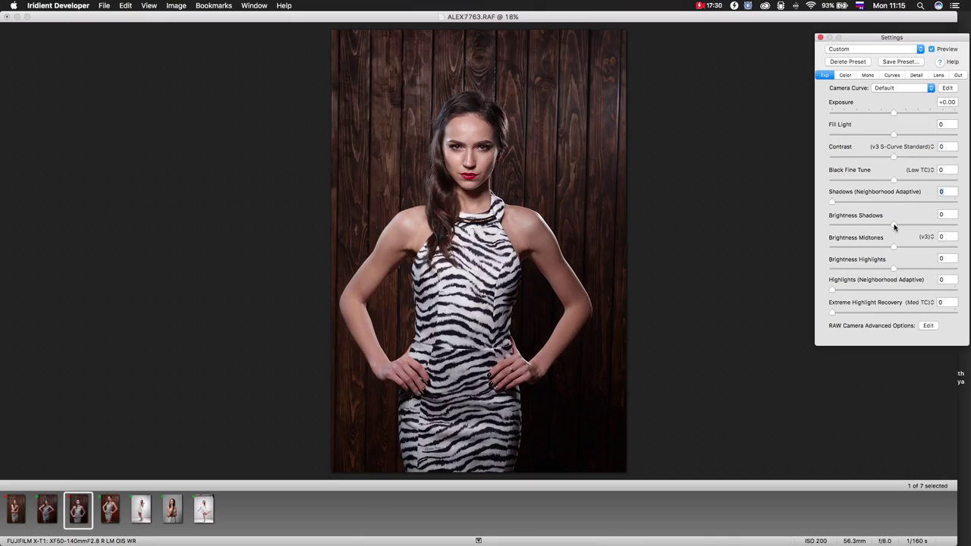
Compare Brightness Shadows at +58 and -50 on the portrait, and reset it to 0
left_click_drag(894, 226, 930, 226)
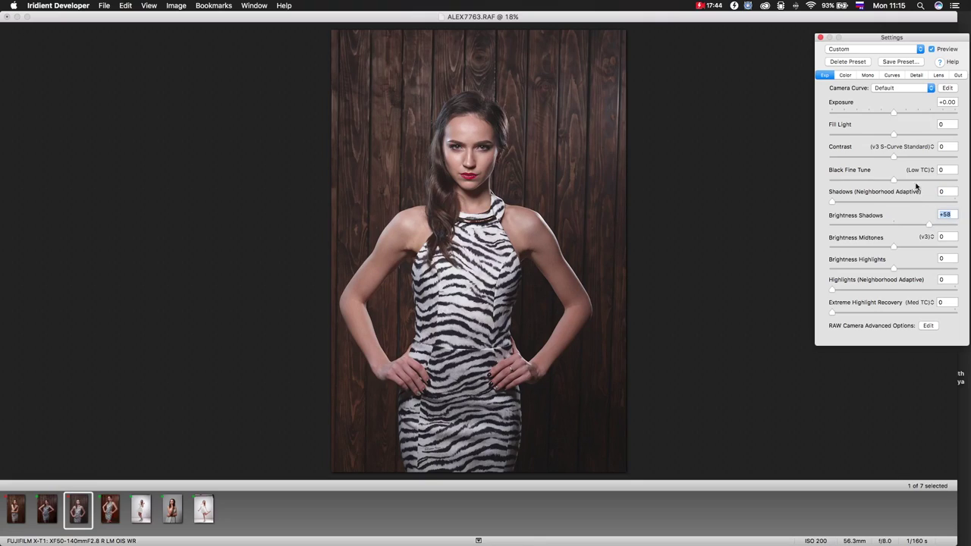
left_click(912, 157)
left_click(895, 158)
left_click(863, 226)
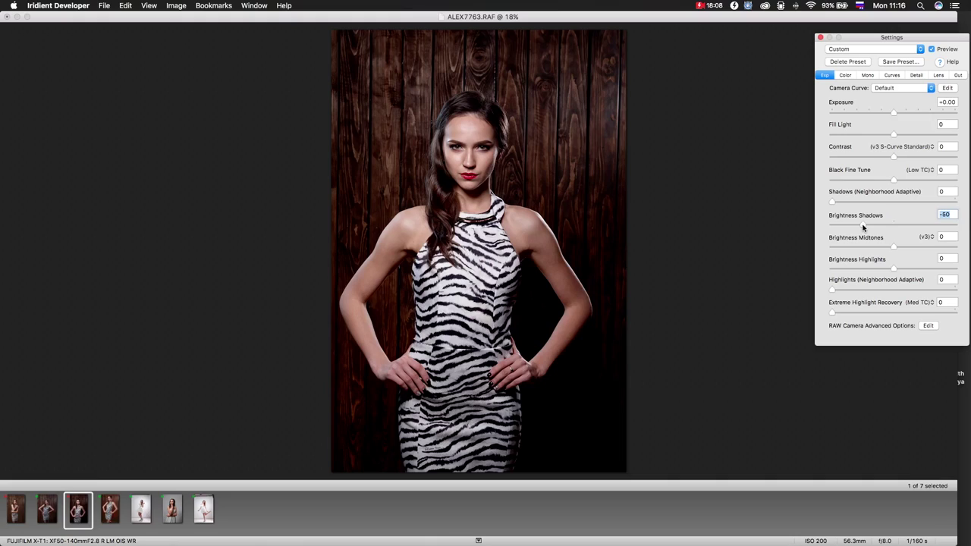
left_click_drag(863, 225, 894, 224)
Raise the portrait's Shadows (Neighborhood Adaptive) to +50 and Brightness Shadows to +17
left_click(871, 202)
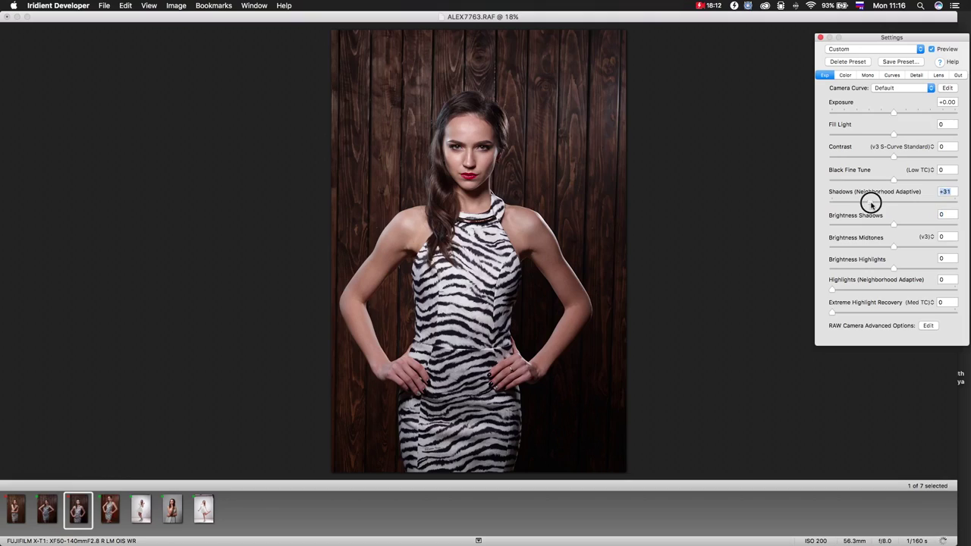
left_click(893, 202)
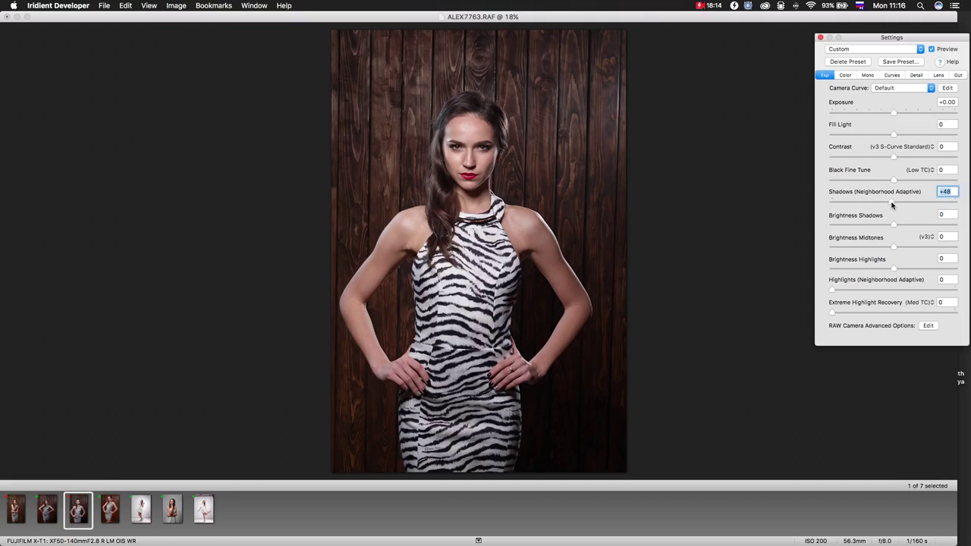
left_click_drag(893, 202, 894, 203)
left_click_drag(894, 226, 904, 226)
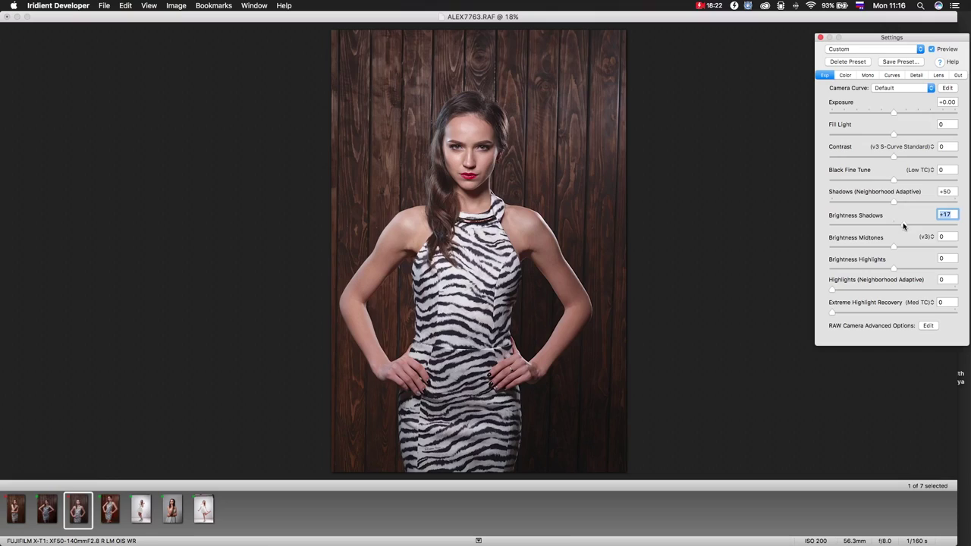
Raise the portrait's Contrast to about +47 to offset the lightened shadows
left_click(908, 157)
left_click(924, 157)
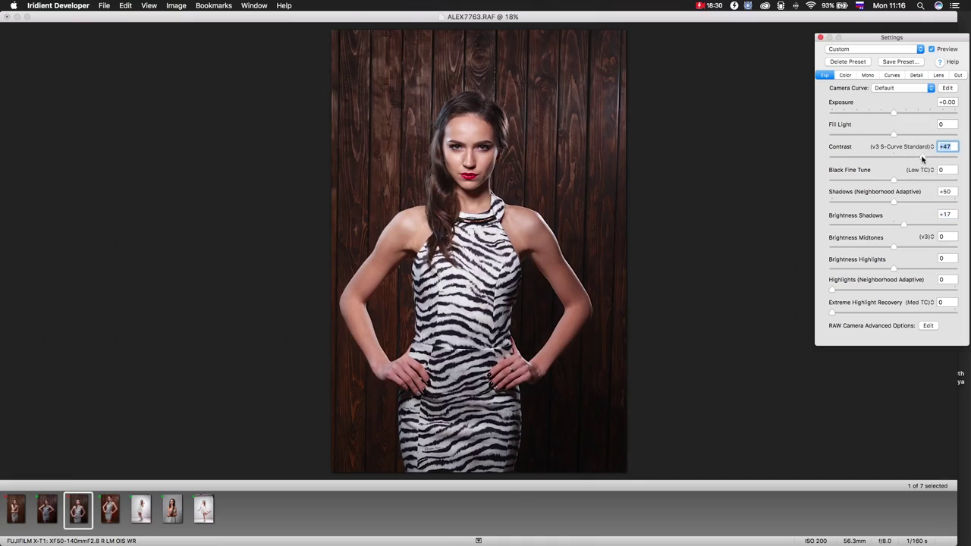
left_click_drag(922, 157, 923, 159)
Reload the Camera Default (X-T1) settings and raise Brightness Midtones to +33
left_click(838, 50)
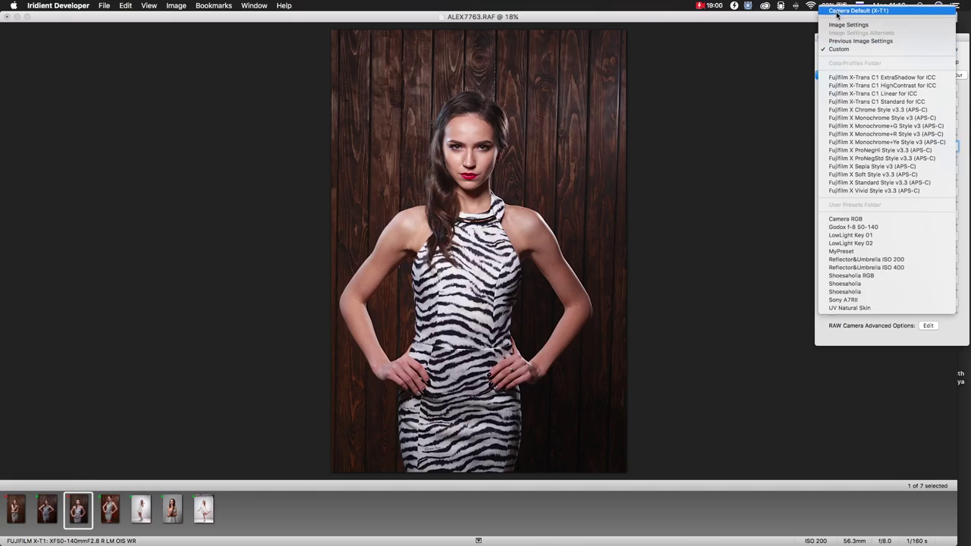
left_click(838, 12)
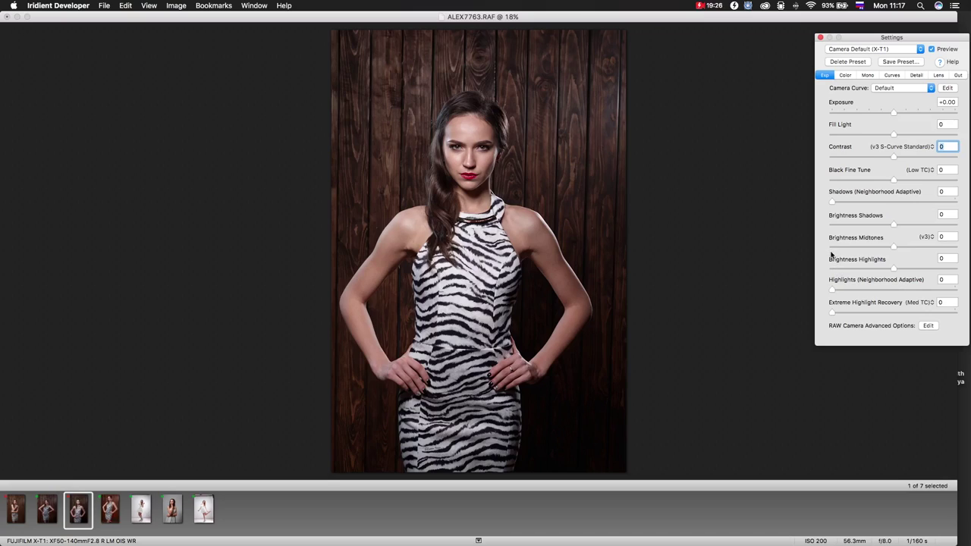
left_click(915, 248)
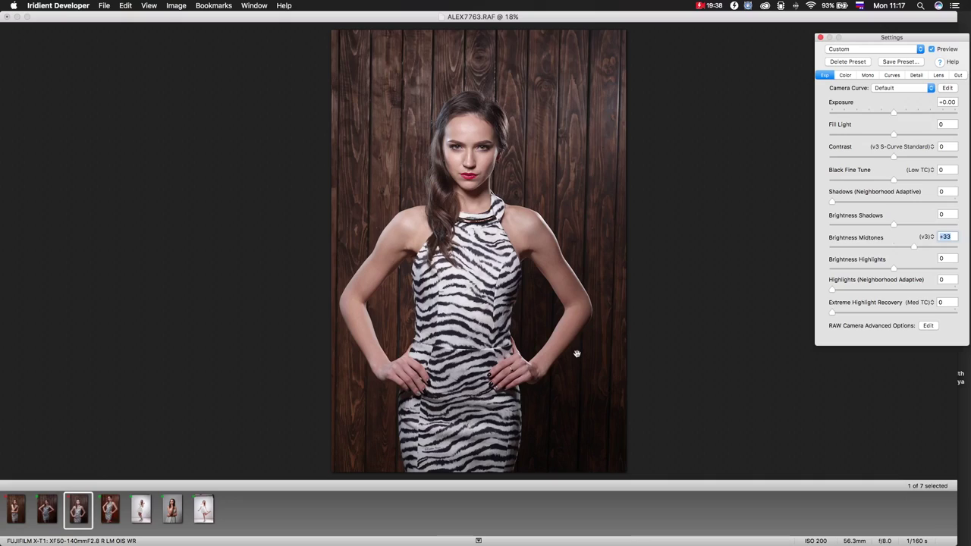
Show the histogram and place it in the empty area beside the portrait, opposite the settings
left_click(262, 6)
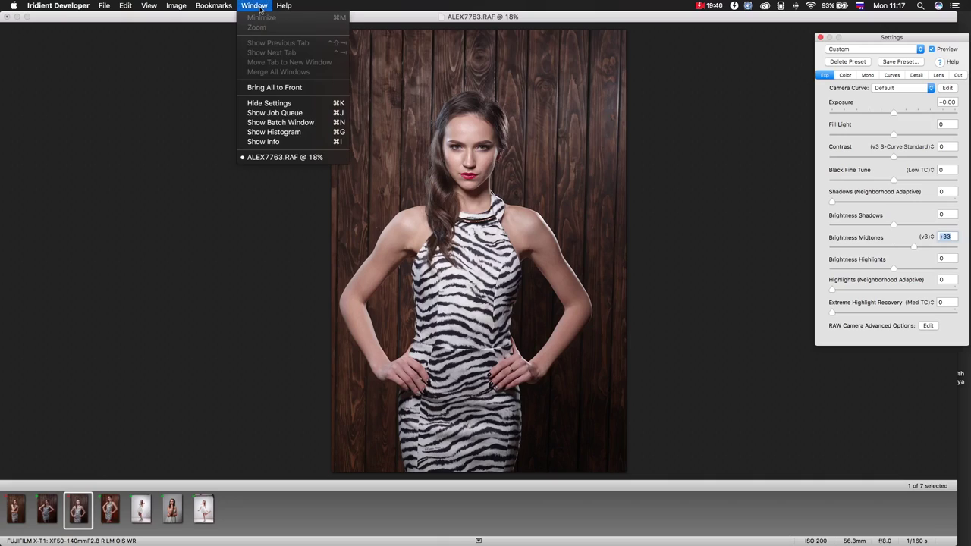
left_click(266, 133)
left_click_drag(869, 370, 160, 72)
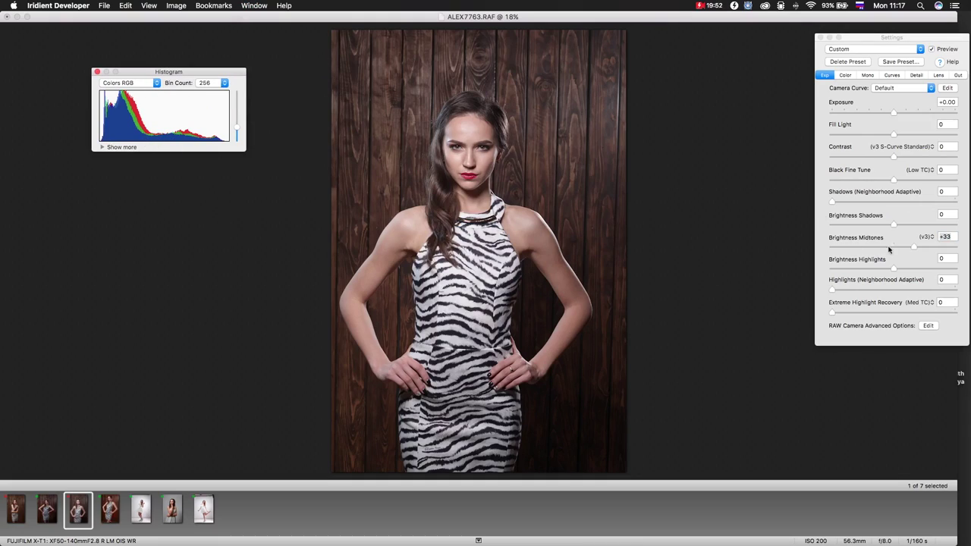
Compare Brightness Midtones at +90 and -51 on the portrait, and reset it to 0
left_click(948, 251)
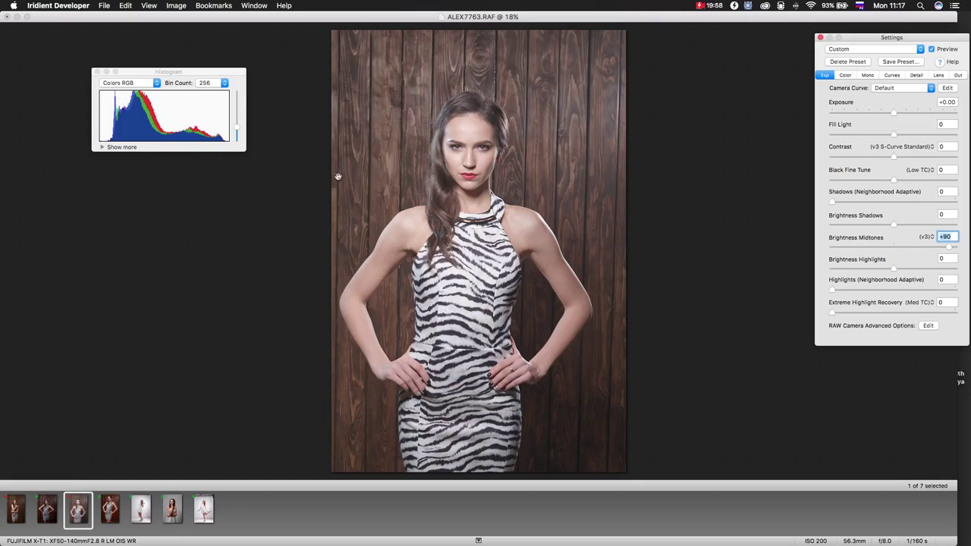
left_click(894, 250)
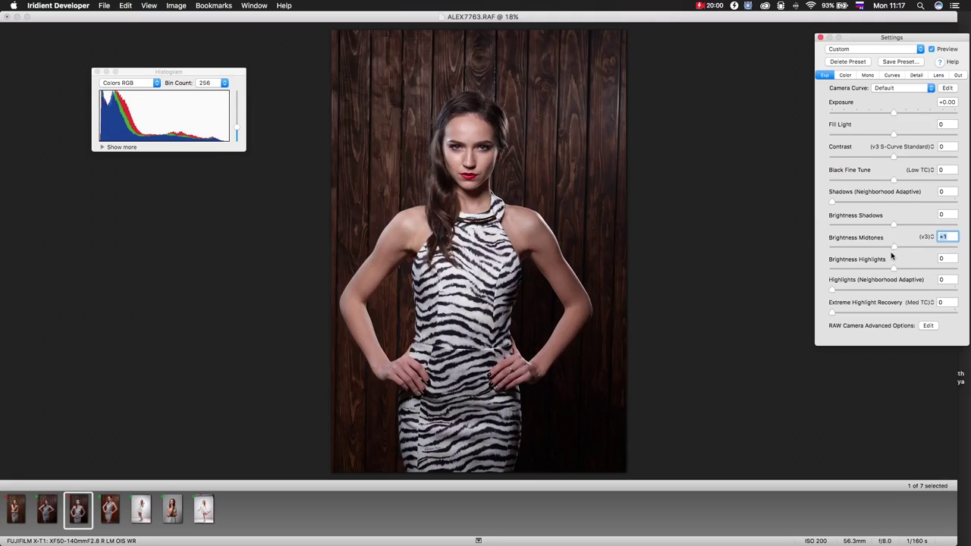
left_click(863, 247)
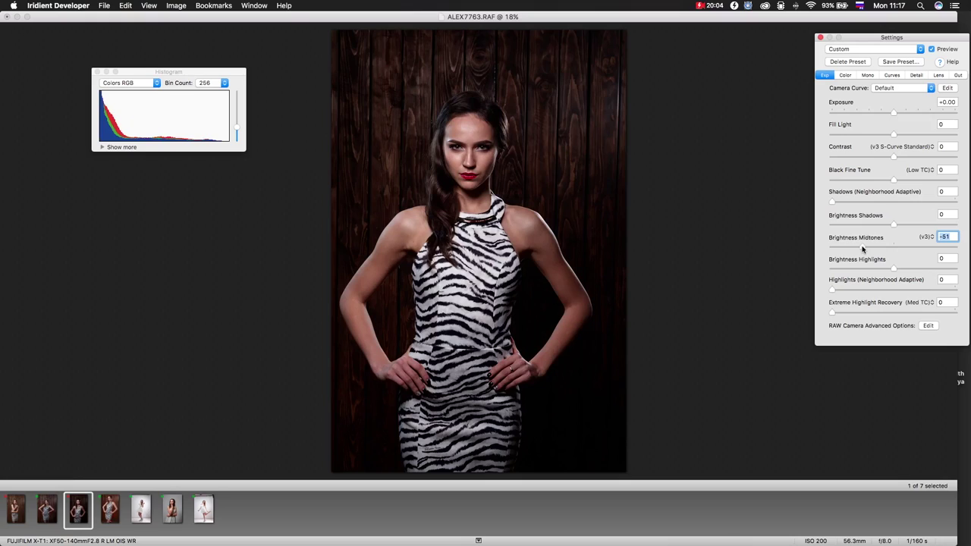
left_click(894, 251)
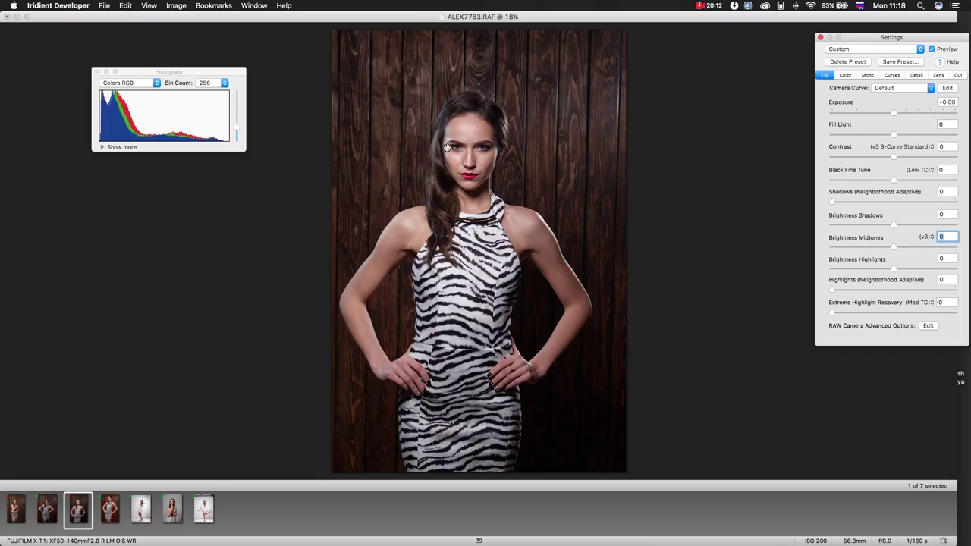
Compare Brightness Highlights at +56 and -43 on the portrait, and reset it to 0
left_click(929, 270)
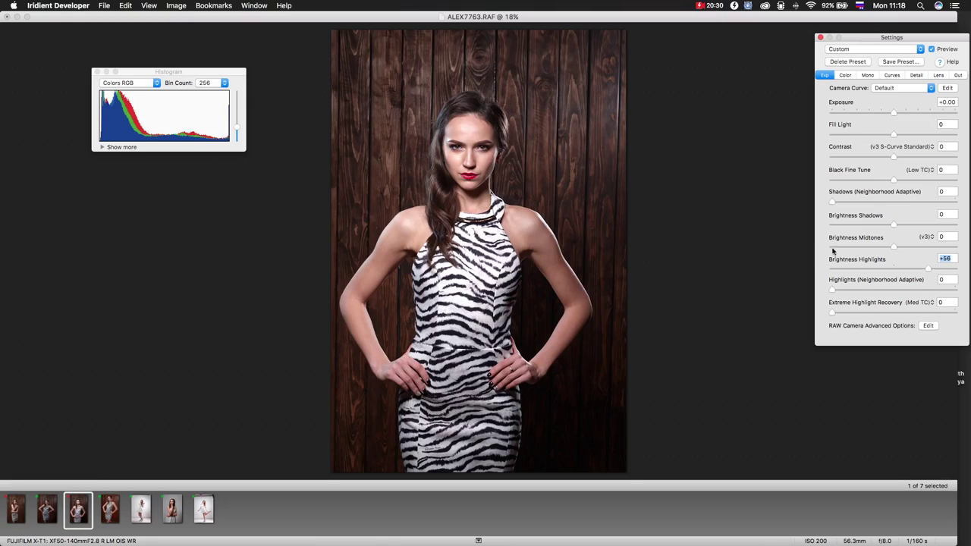
left_click_drag(929, 270, 868, 270)
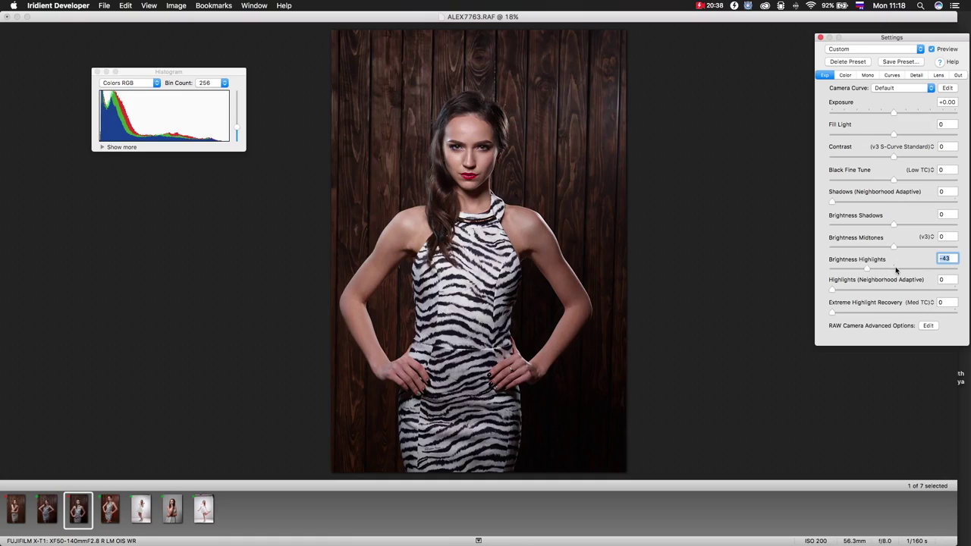
left_click(894, 270)
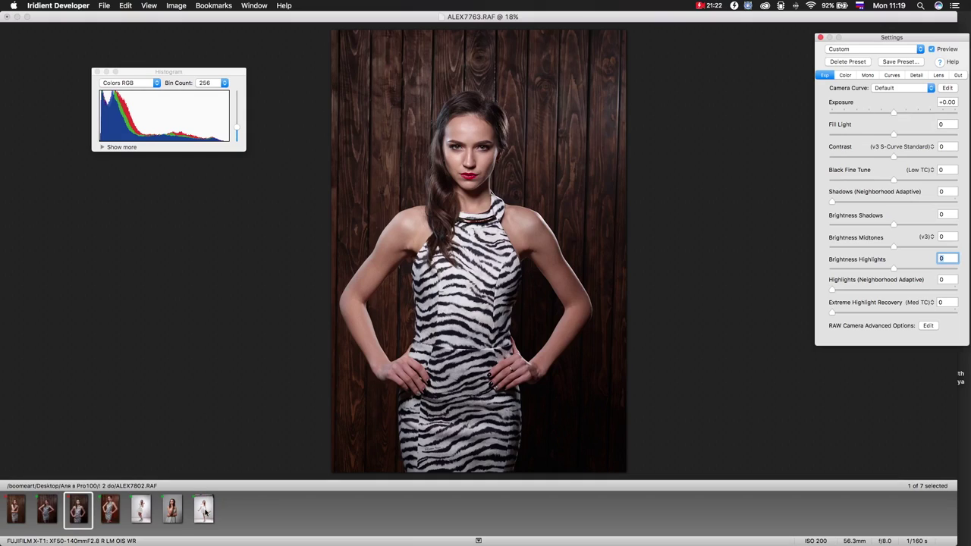
Open the white-dress photo ALEX7802.RAF and load its Camera Default (X-T1) settings
mouse_move(205, 513)
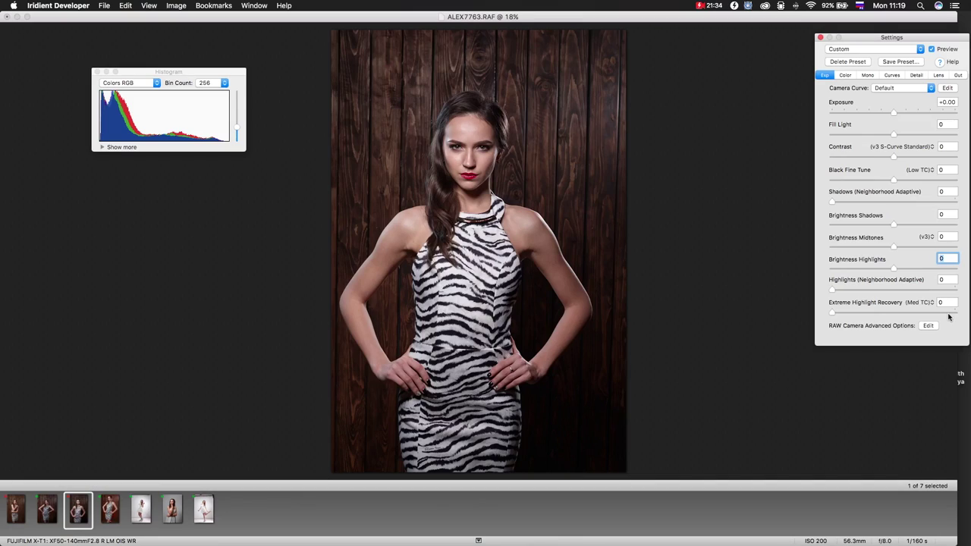
left_click(203, 510)
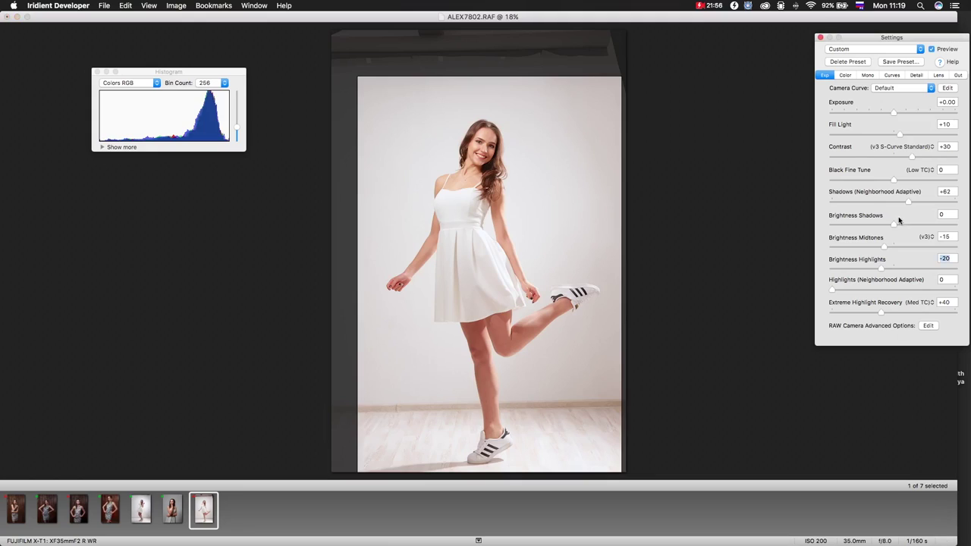
left_click(872, 49)
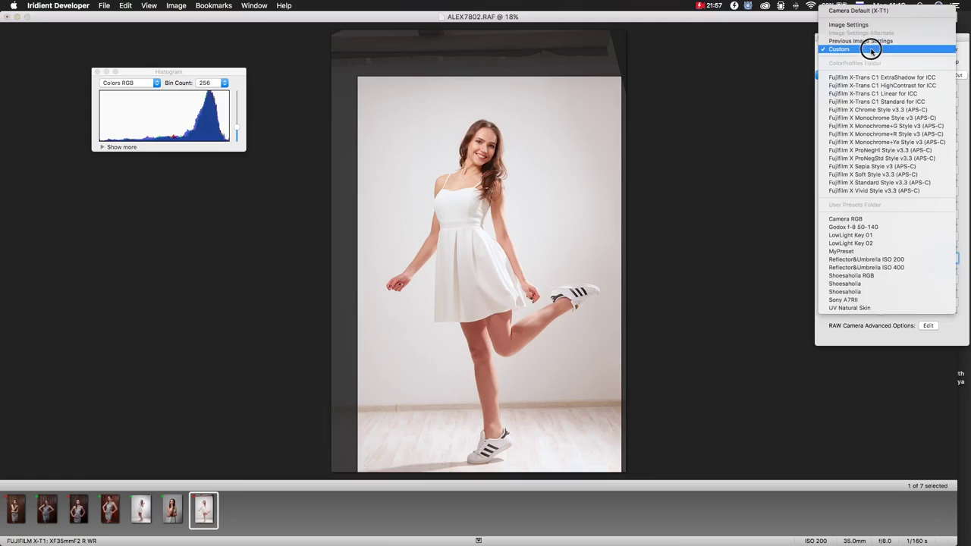
left_click(860, 11)
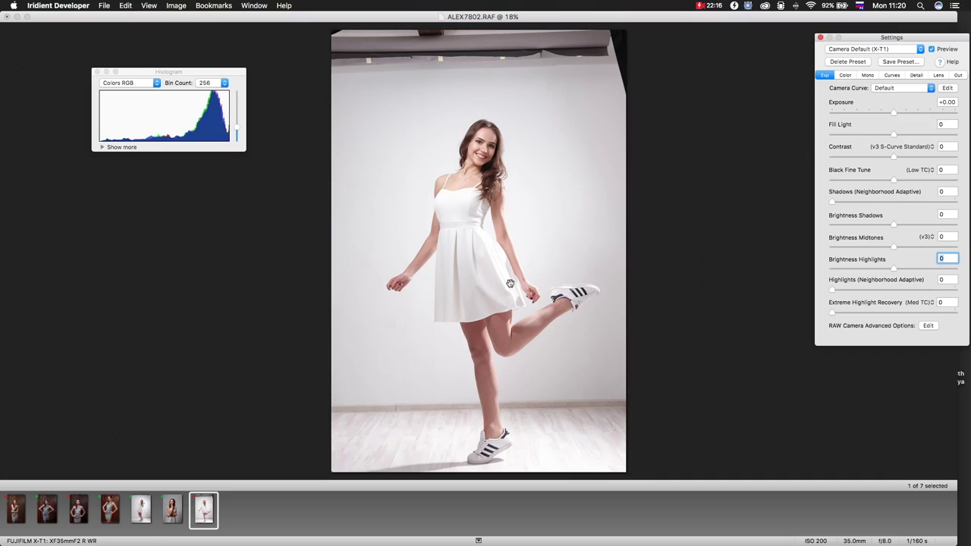
Try Extreme Highlight Recovery at +100 with Highlights (Neighborhood Adaptive) at +41, checking the white dress at 100%
left_click(466, 204)
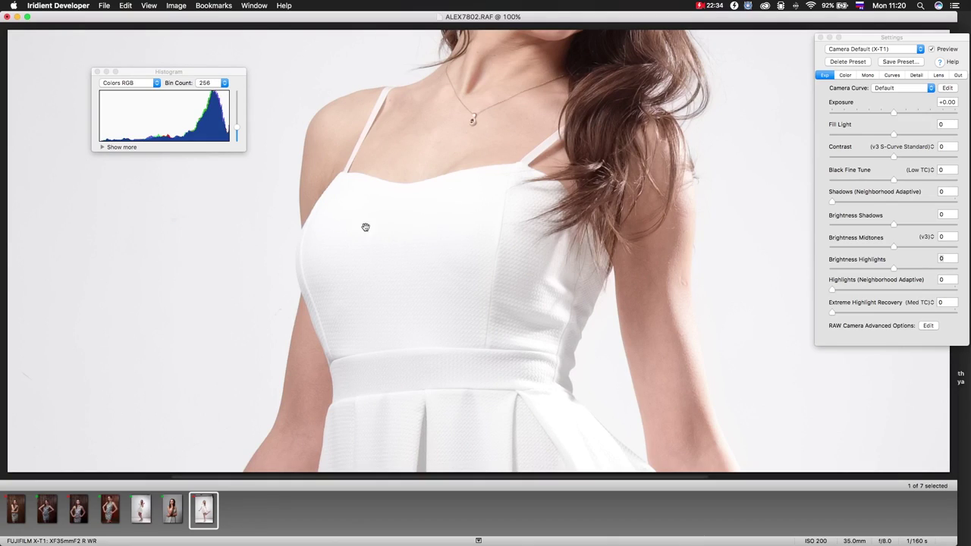
left_click(920, 310)
left_click(954, 313)
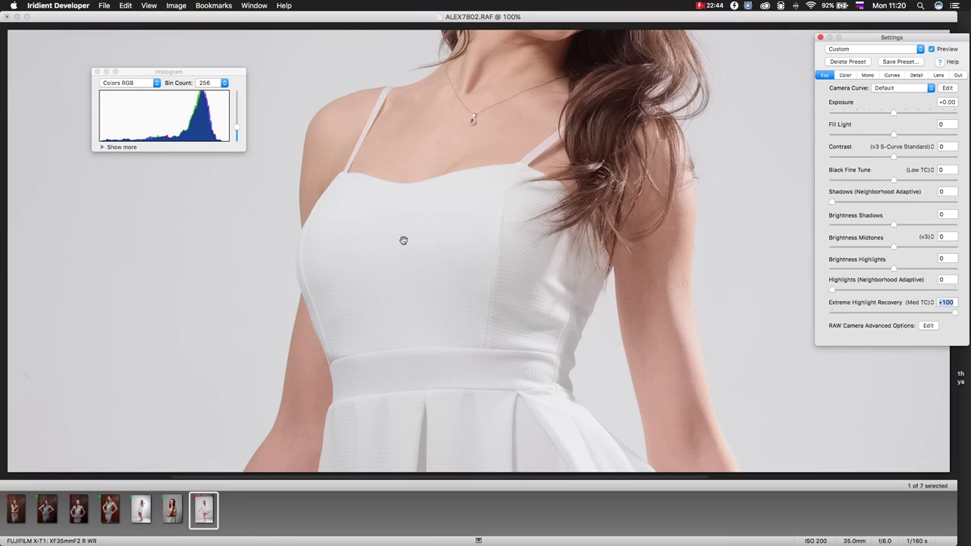
left_click(882, 290)
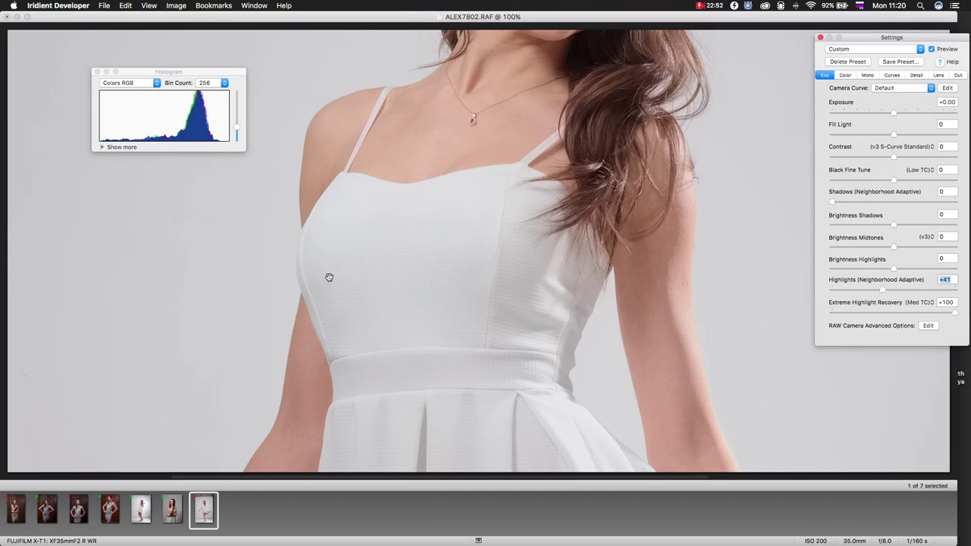
left_click(386, 316)
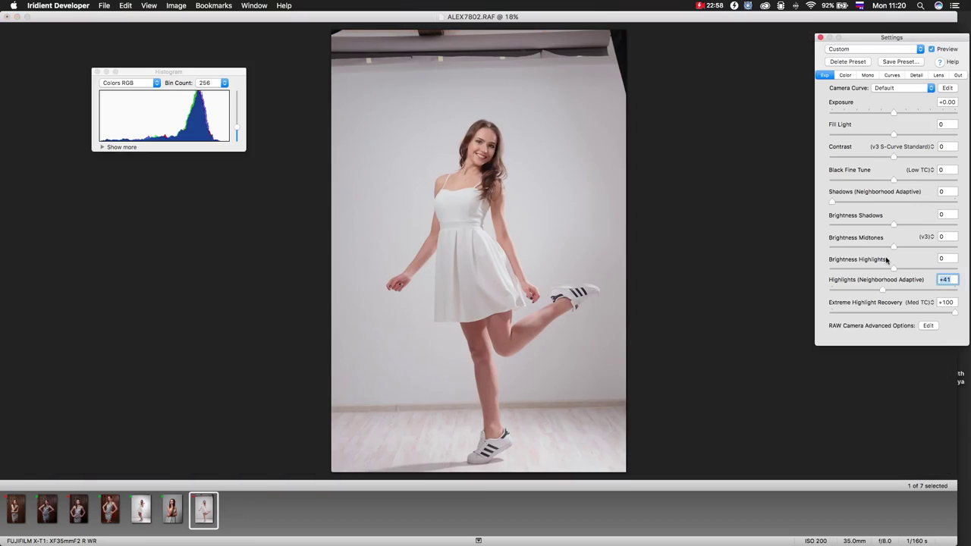
Reload Camera Default (X-T1), and set Highlights (Neighborhood Adaptive) to +36 and Extreme Highlight Recovery to +66
left_click(858, 48)
left_click(852, 11)
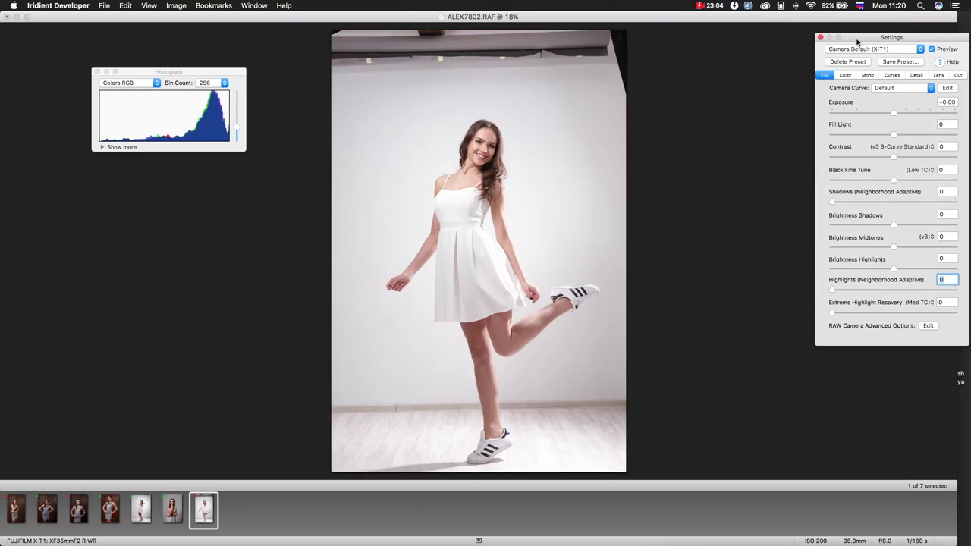
left_click(877, 291)
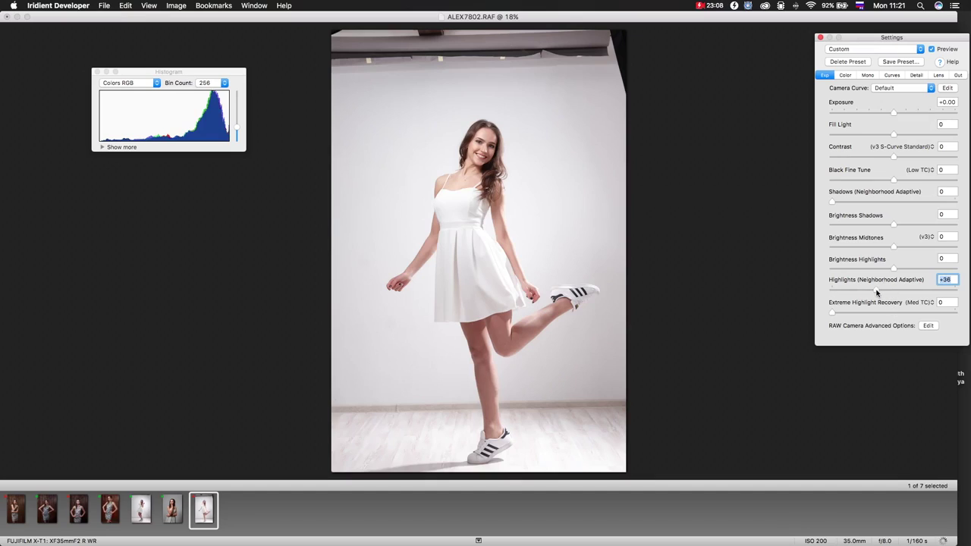
left_click(913, 313)
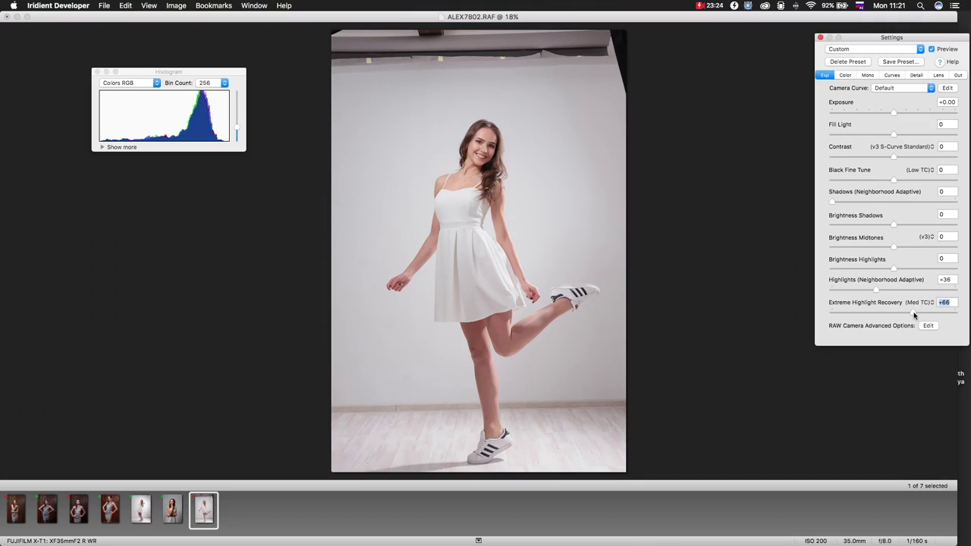
Open the zebra-dress photo ALEX7763.RAF and set its Brightness Highlights to +30
left_click(79, 510)
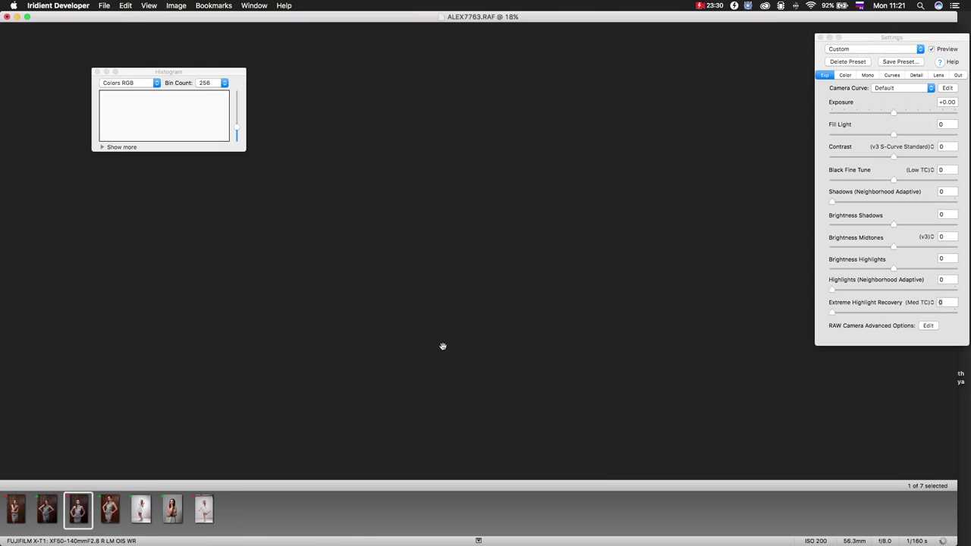
left_click(897, 314)
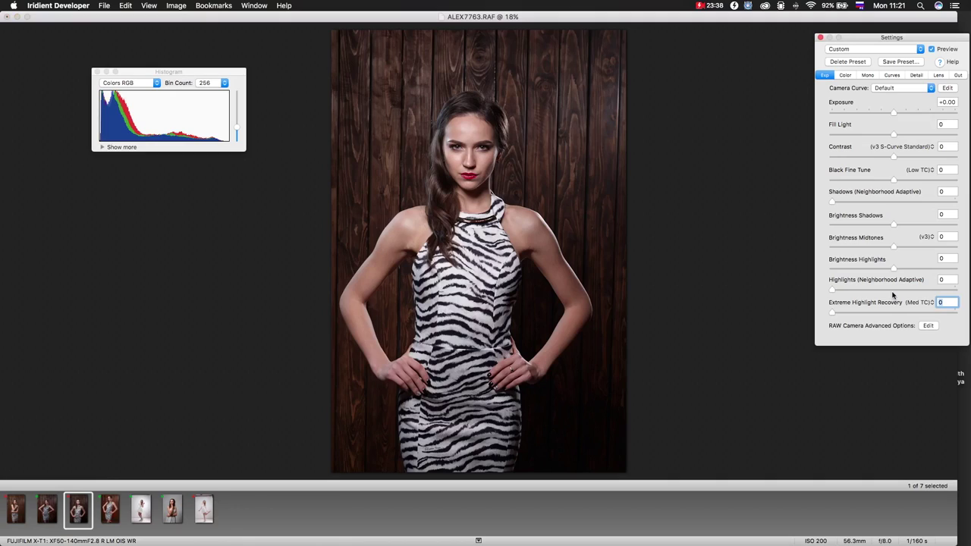
left_click(910, 267)
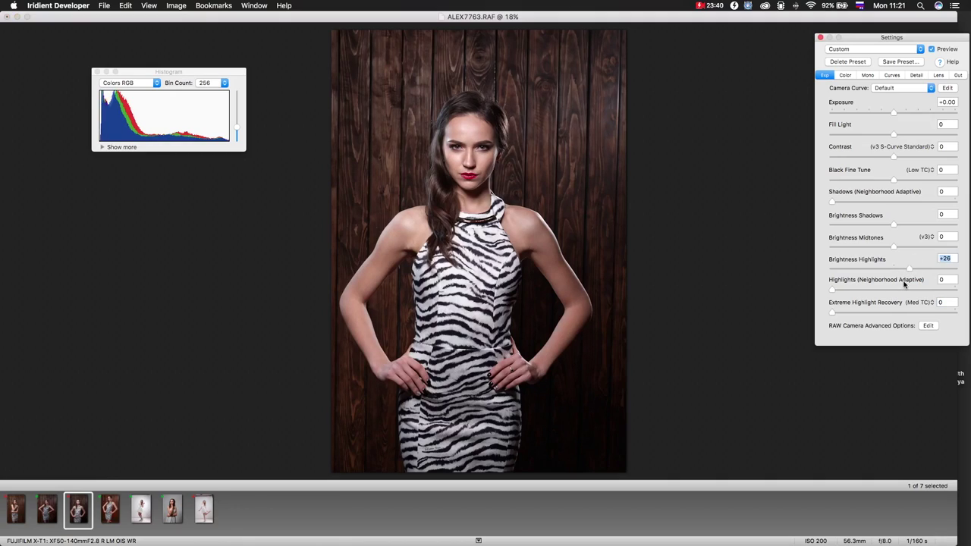
left_click(911, 269)
left_click(912, 269)
Set Exposure to -0.16, Fill Light +11, Contrast +15, Shadows (Neighborhood Adaptive) +50, Brightness Midtones +5 and Brightness Highlights +32
left_click_drag(894, 114, 892, 114)
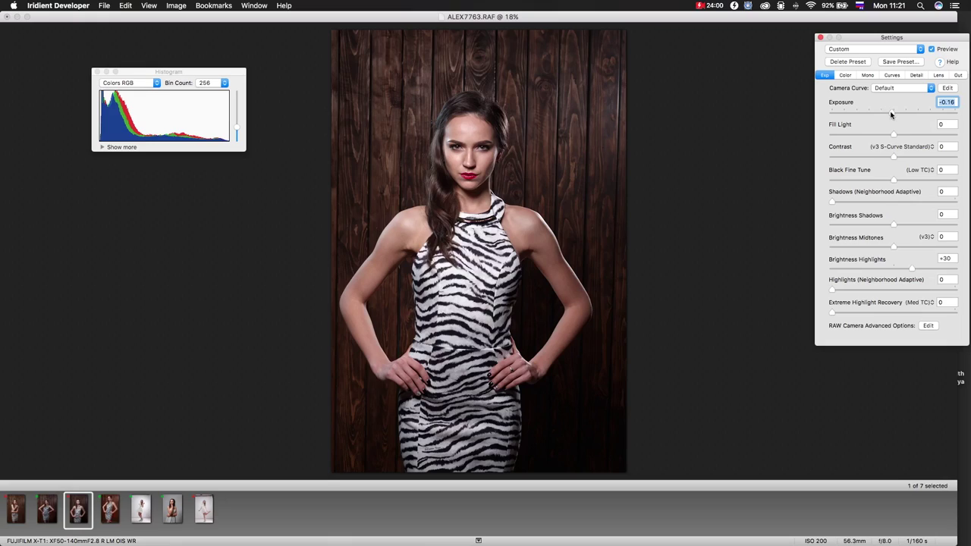
left_click_drag(893, 134, 904, 158)
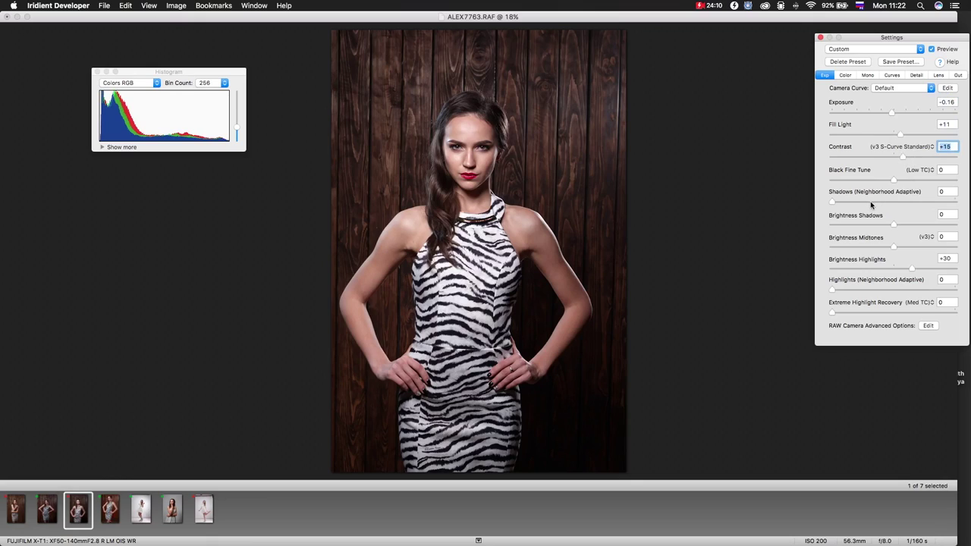
left_click_drag(873, 204, 895, 205)
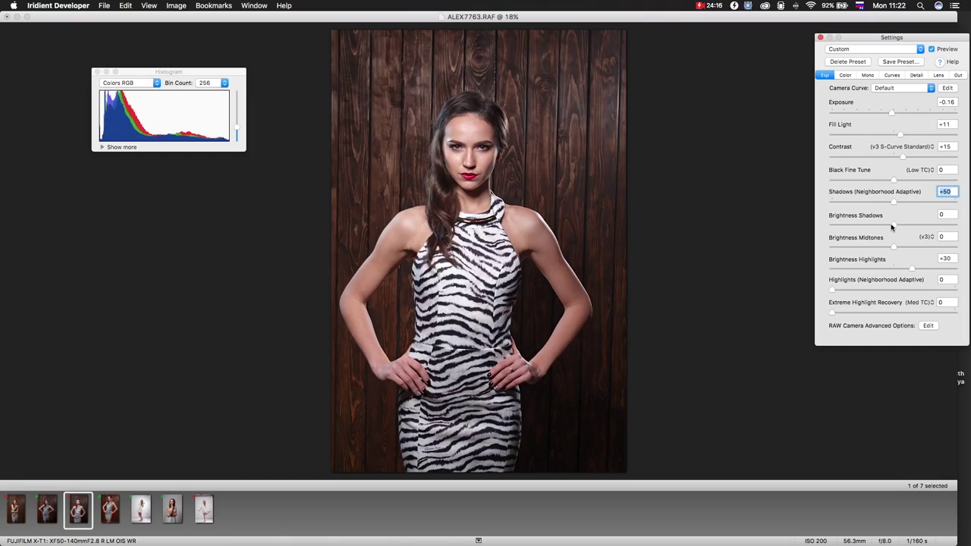
left_click_drag(895, 249, 921, 269)
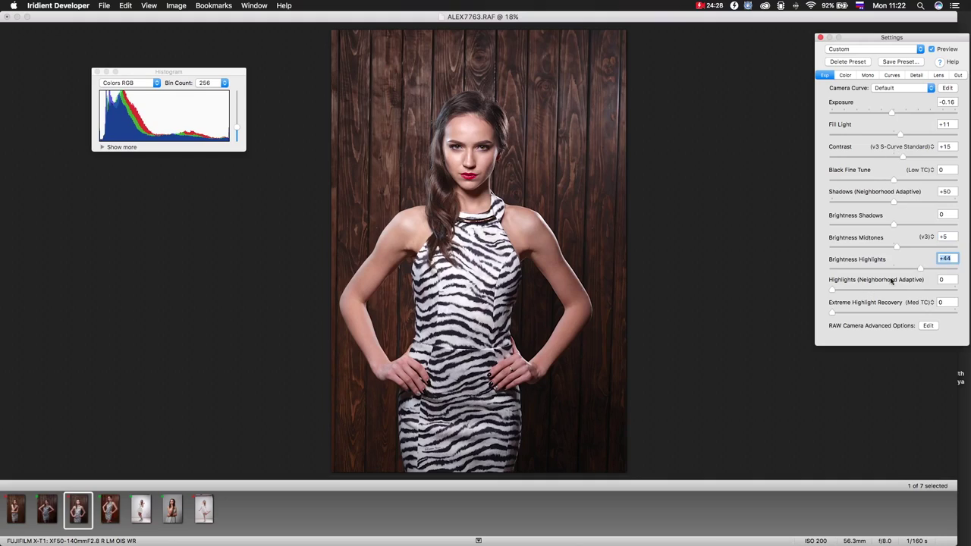
left_click_drag(921, 270, 913, 271)
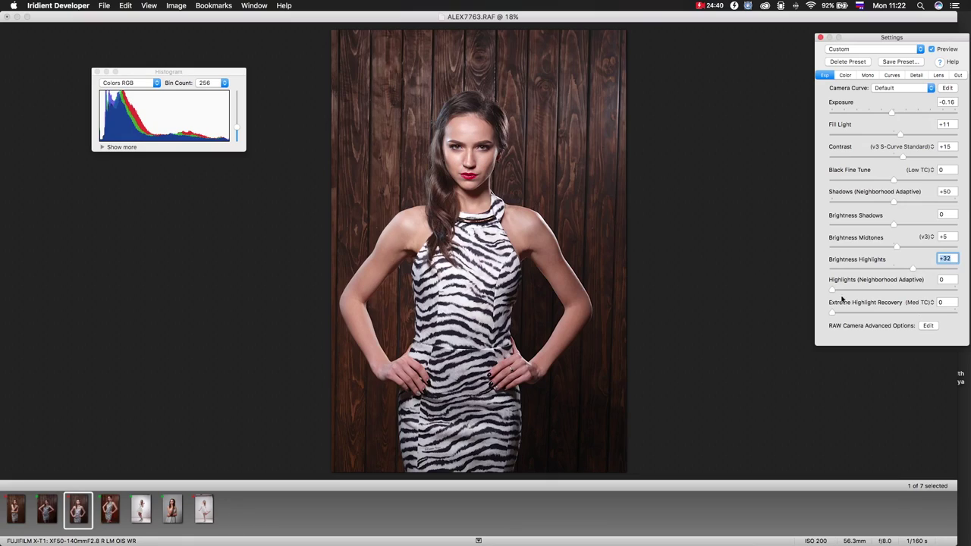
Set Extreme Highlight Recovery to +32 and lower the portrait's Exposure to -0.28
left_click(867, 313)
left_click_drag(867, 313, 833, 314)
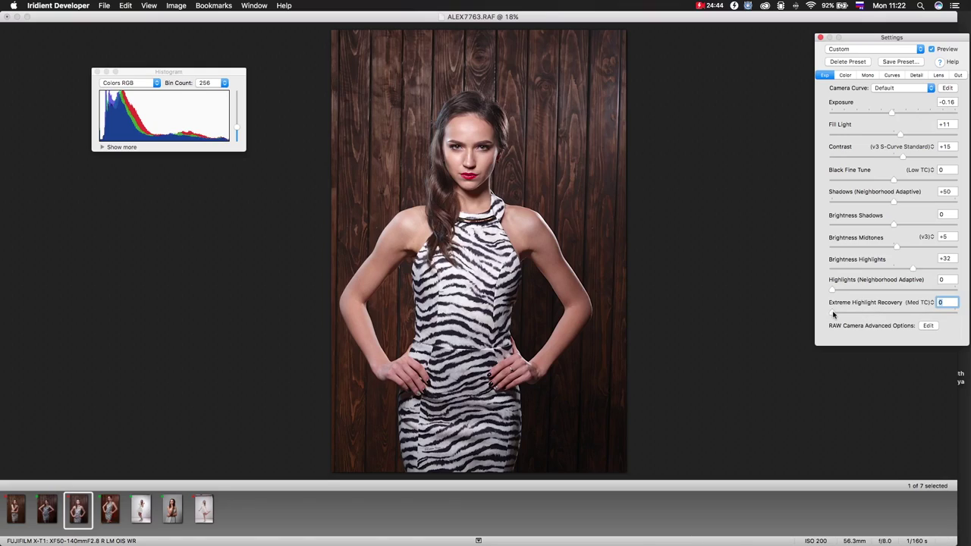
left_click(872, 313)
left_click(893, 113)
left_click_drag(892, 112, 890, 113)
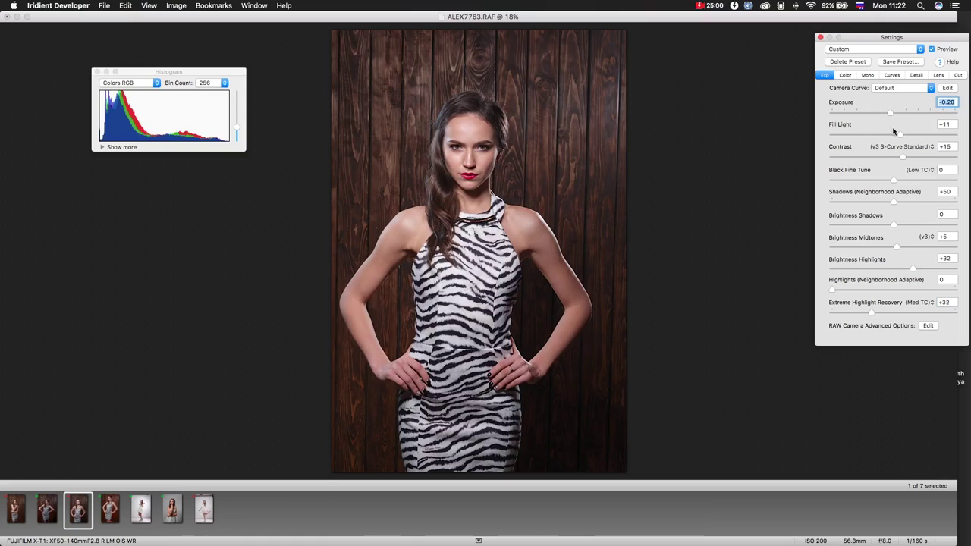
Try the Auto 2 white balance in the color settings and return it to As Shot
left_click(845, 76)
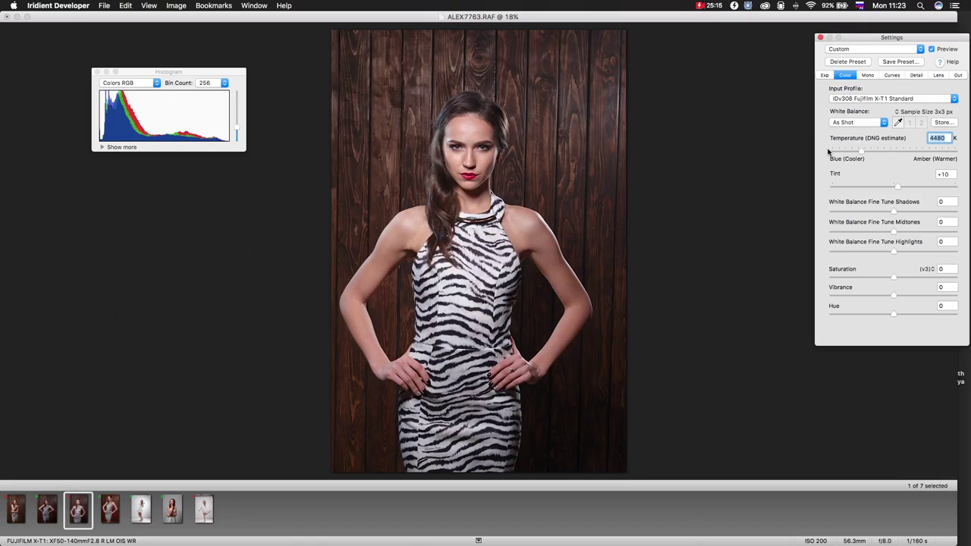
left_click(840, 125)
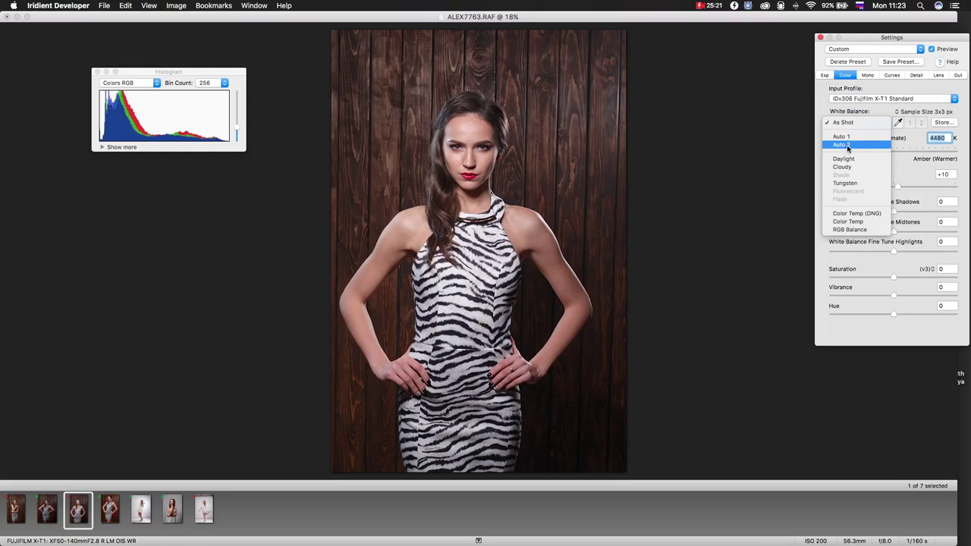
left_click(866, 147)
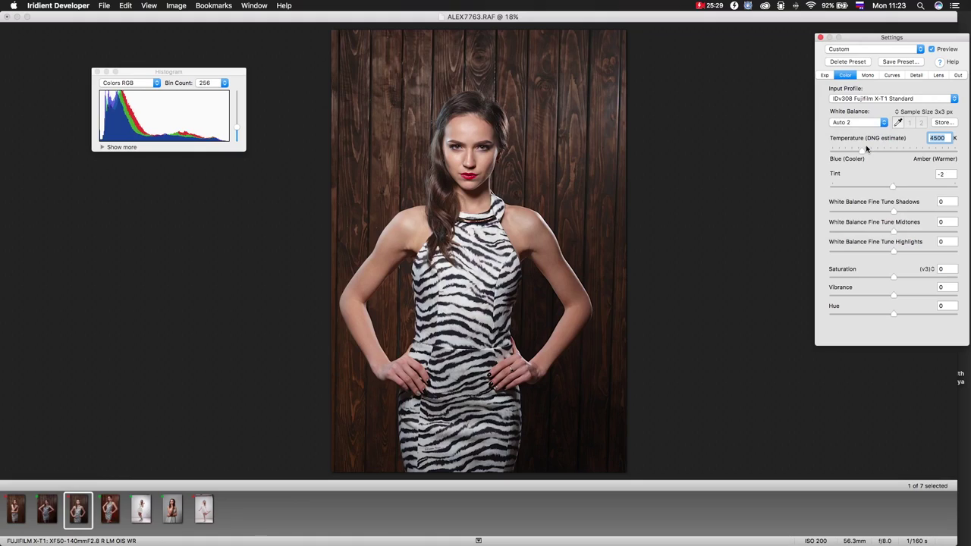
left_click(862, 123)
left_click(860, 100)
Compare color temperatures of 5773 K and 3376 K on the portrait, and restore the As Shot white balance
left_click(862, 152)
left_click_drag(862, 151, 876, 152)
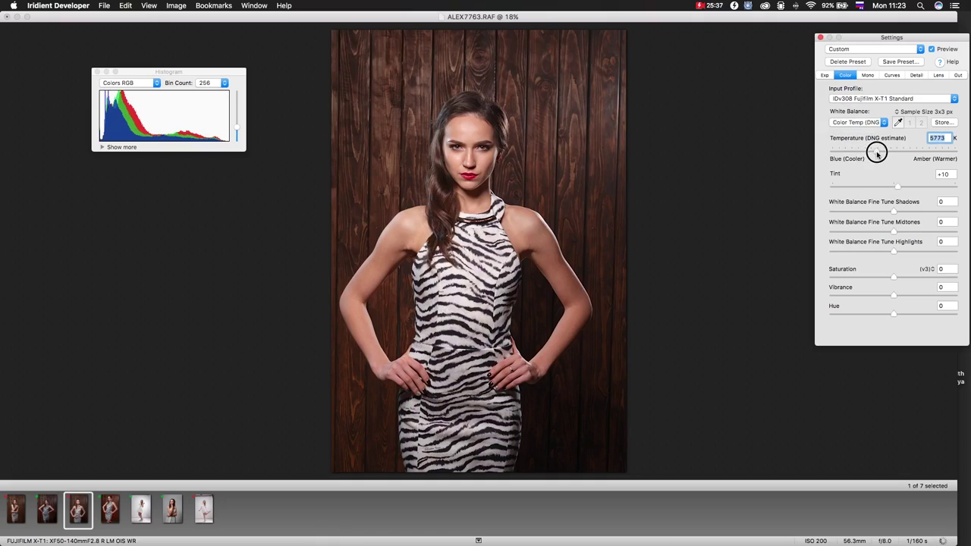
left_click(842, 154)
left_click_drag(843, 154, 849, 151)
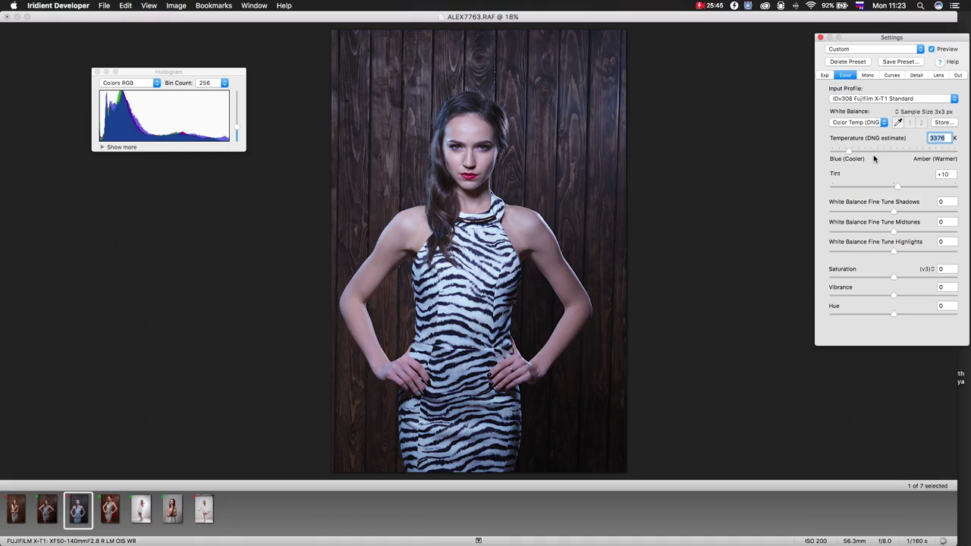
left_click(852, 123)
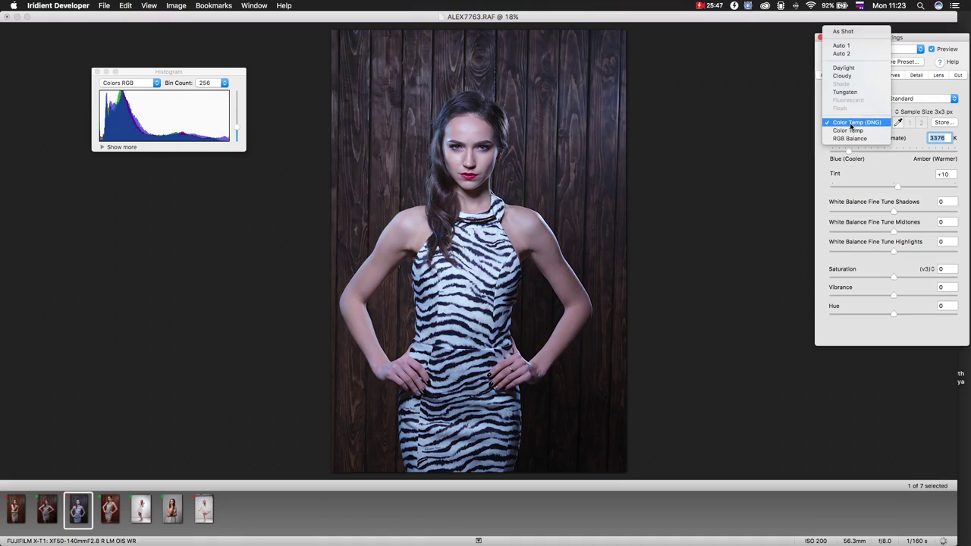
left_click(842, 31)
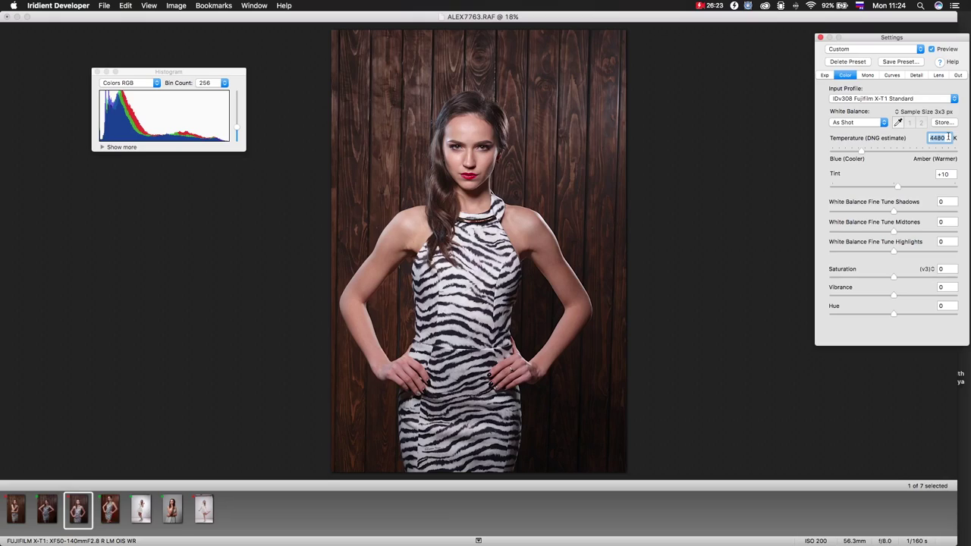
Set the color temperature to 4800 K and Tint to +7
type("4800")
key("Return")
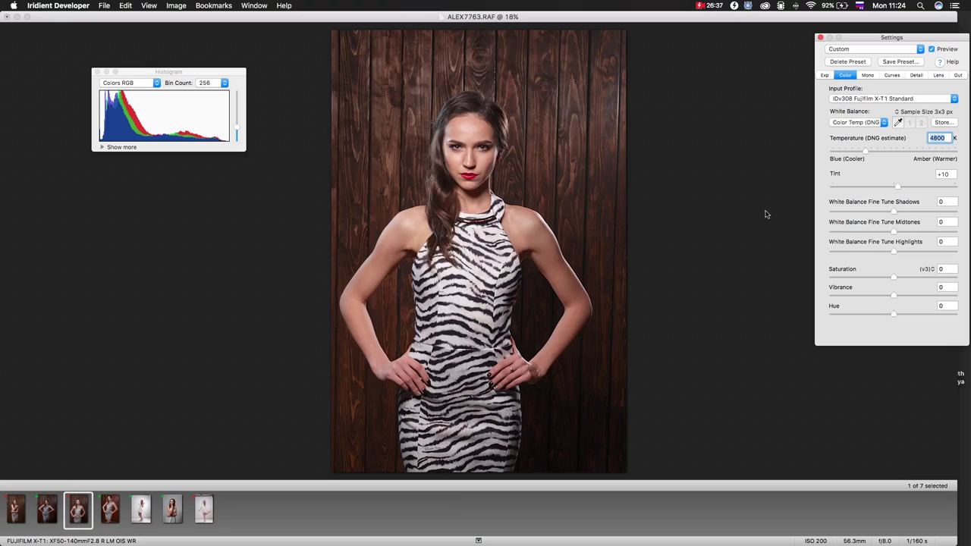
left_click(897, 187)
left_click_drag(897, 188, 897, 190)
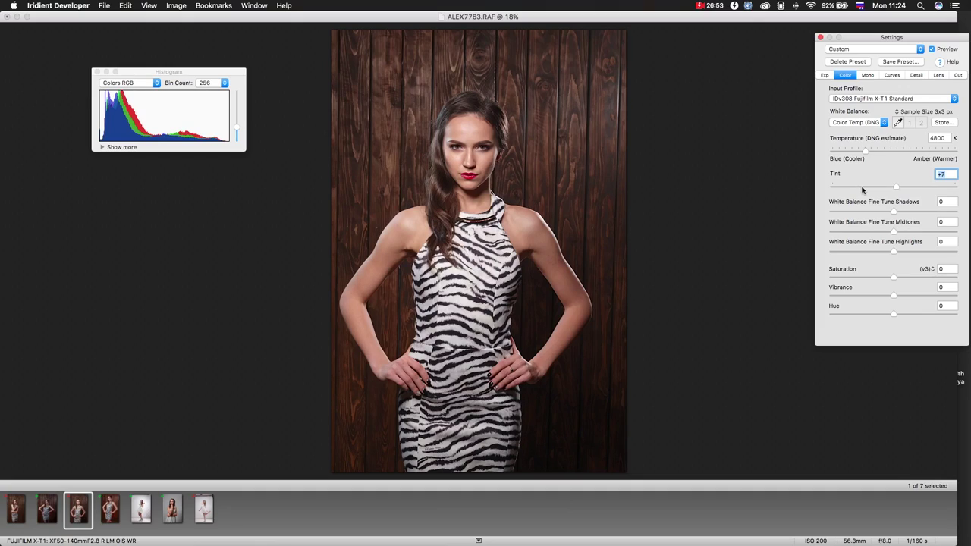
Compare Tint at -78 and +108 on the portrait, and set it to -2
left_click(862, 188)
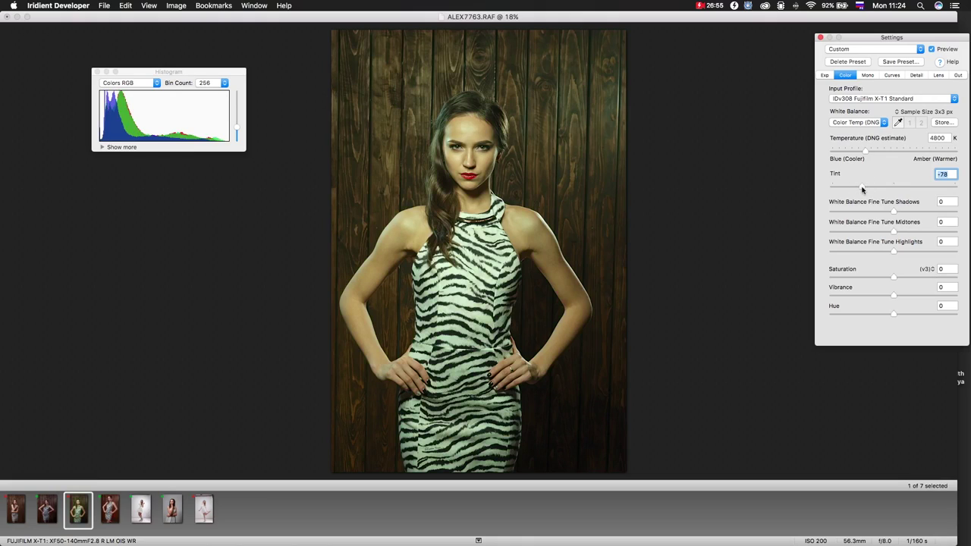
left_click(939, 189)
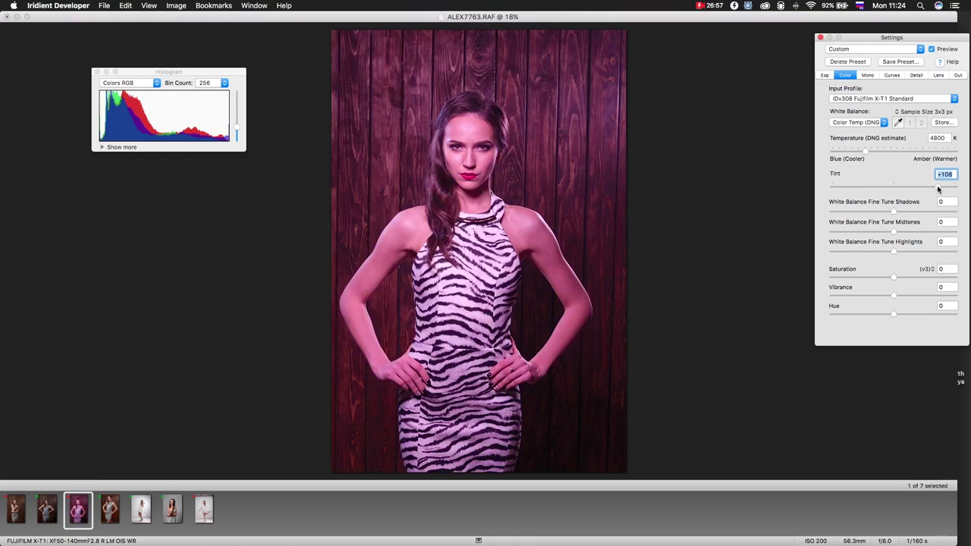
left_click(894, 189)
left_click(893, 188)
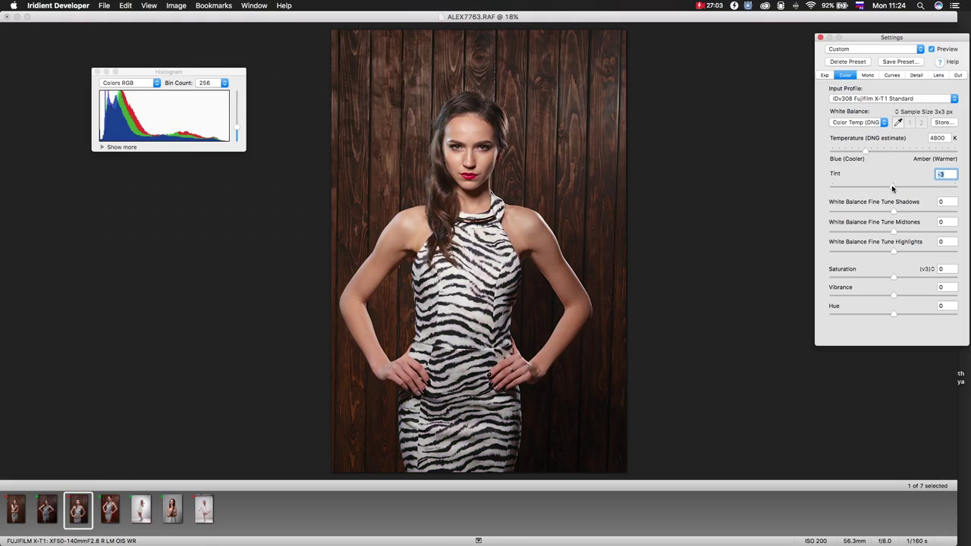
left_click(893, 189)
Set White Balance Fine Tune Highlights to -46, Midtones to +4 and Shadows to -57
left_click_drag(894, 254, 866, 253)
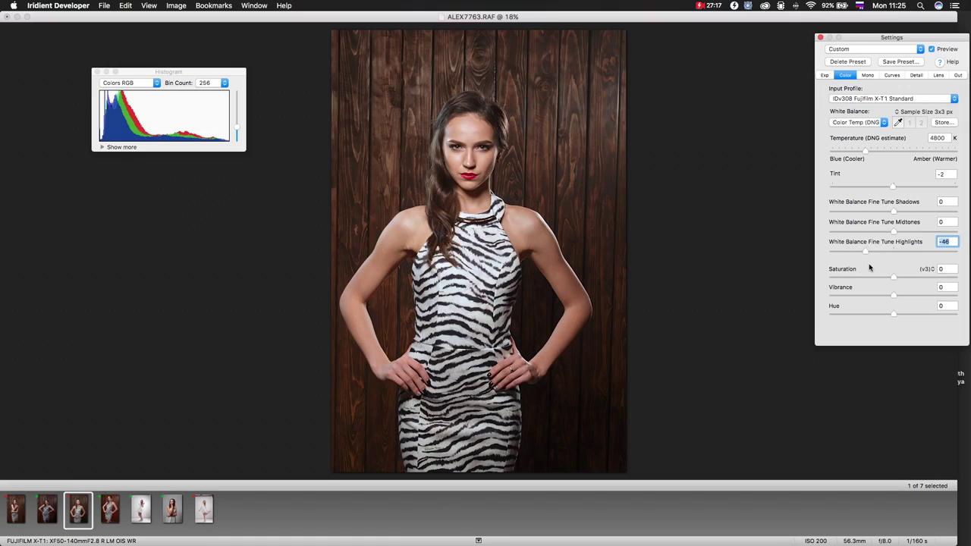
left_click_drag(895, 233, 896, 234)
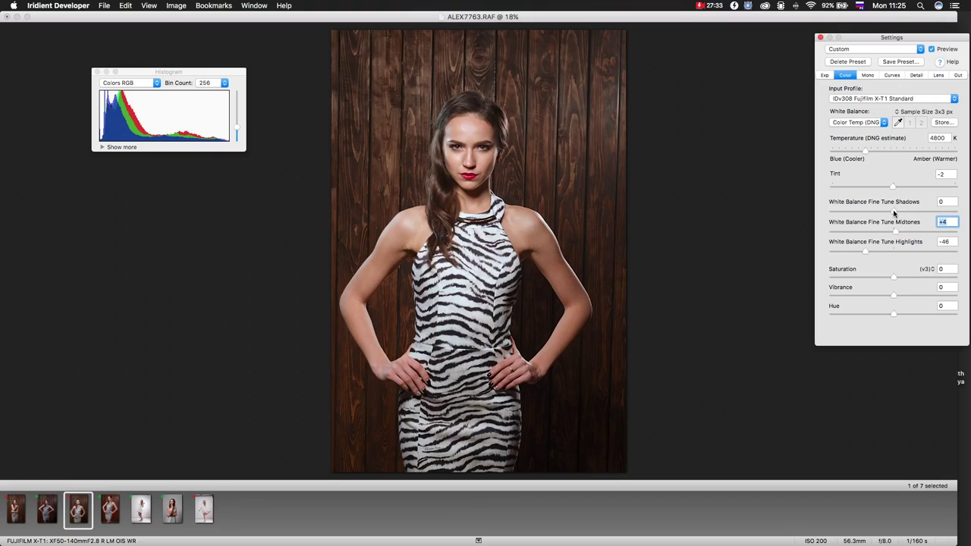
left_click_drag(894, 214, 868, 215)
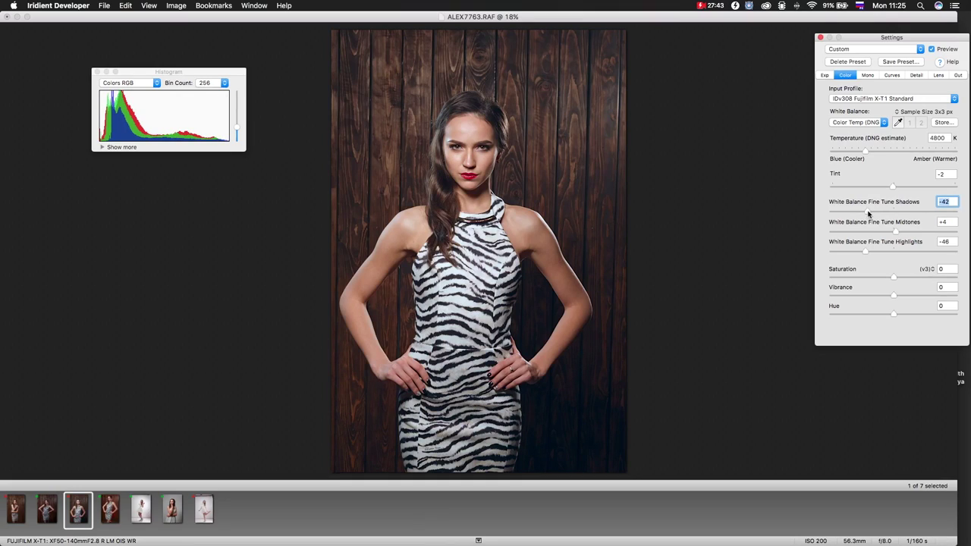
left_click_drag(869, 215, 858, 214)
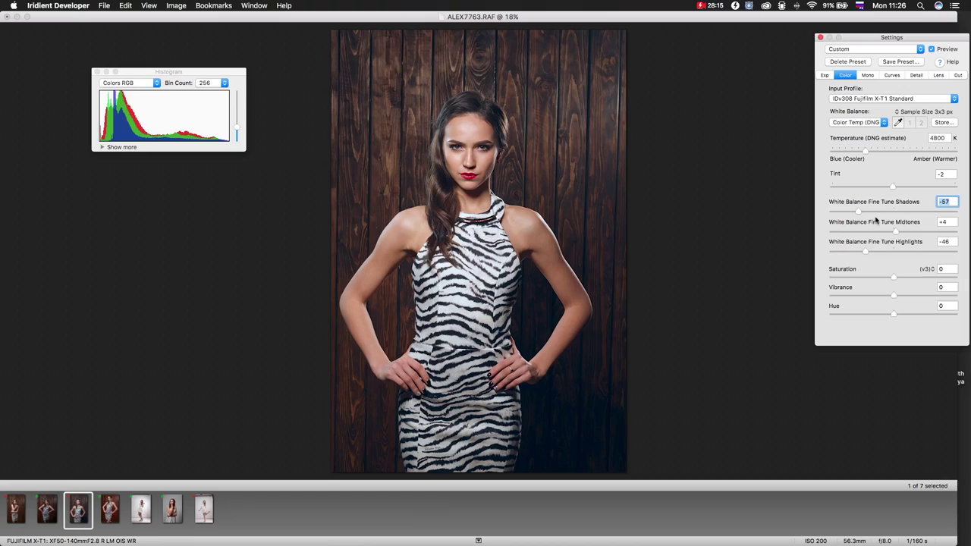
Set Tint to 0 and cool the color temperature to 4211 K
double_click(893, 186)
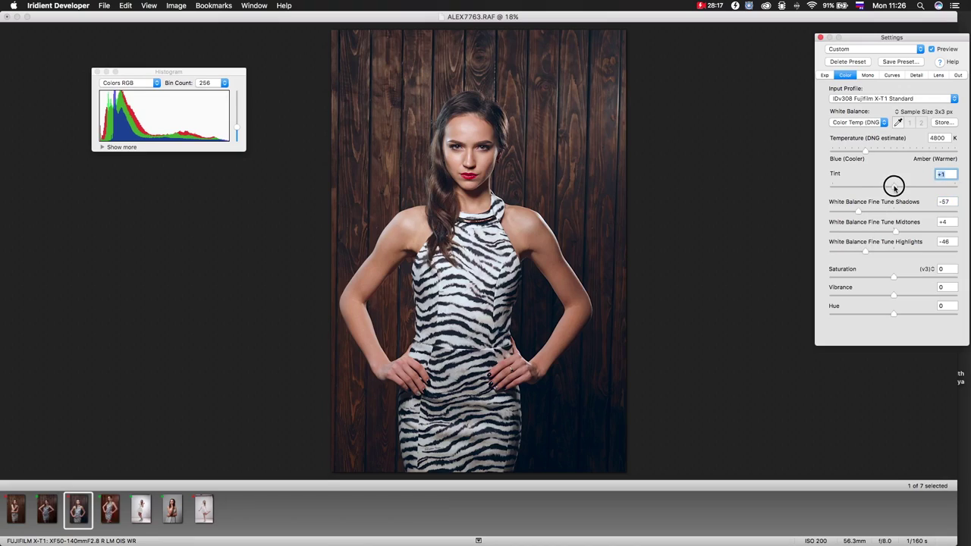
double_click(867, 150)
left_click_drag(866, 150, 860, 153)
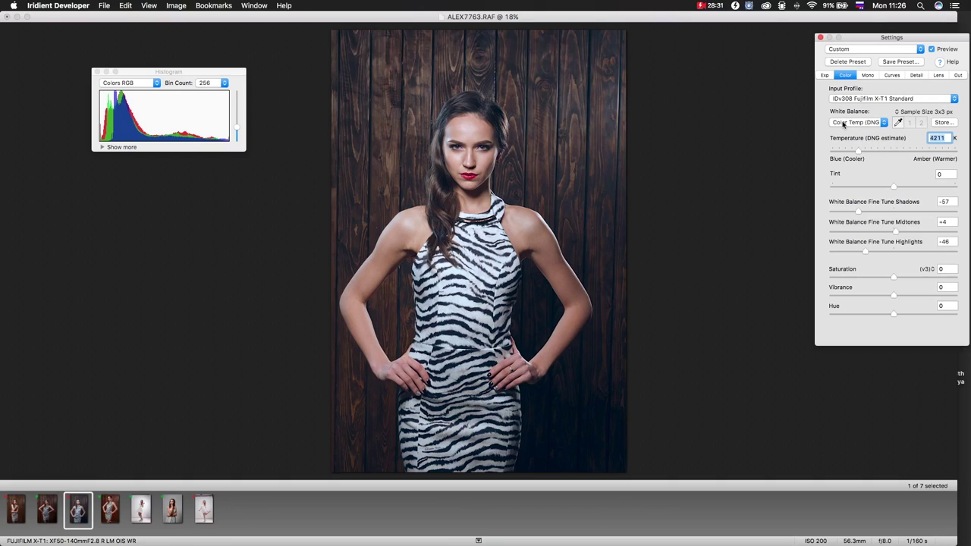
Restore the As Shot white balance and reset White Balance Fine Tune Shadows, Midtones and Highlights to 0
left_click(844, 122)
left_click(845, 36)
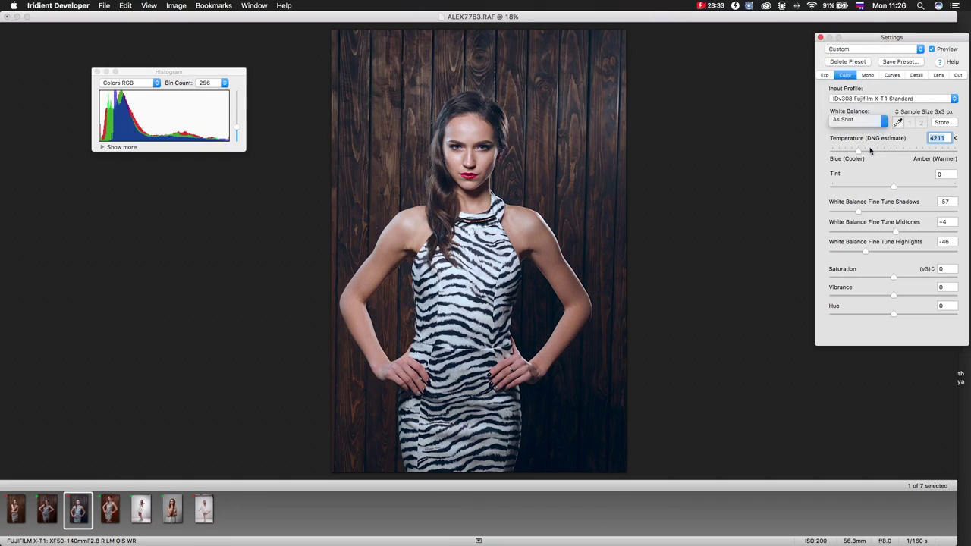
double_click(943, 202)
type("0")
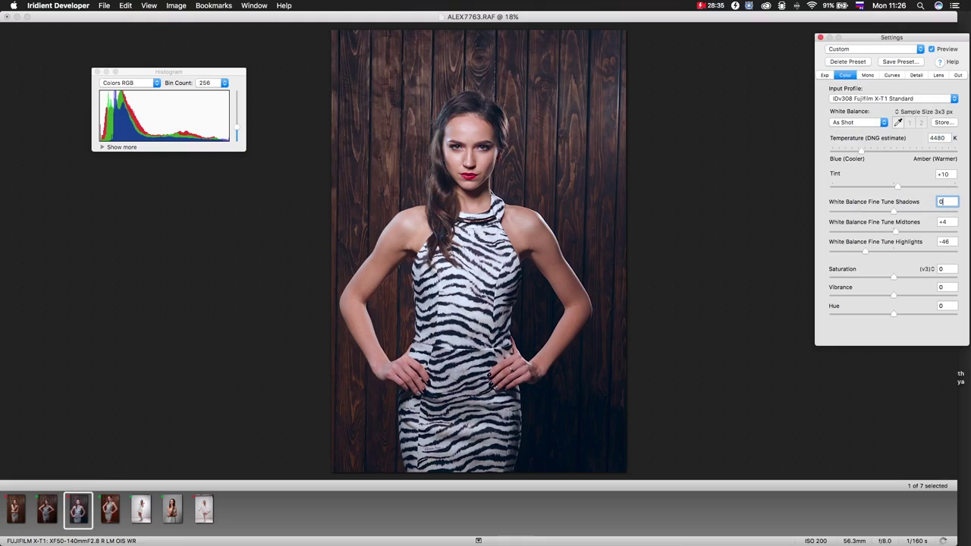
double_click(948, 222)
type("0")
key("Tab")
type("0")
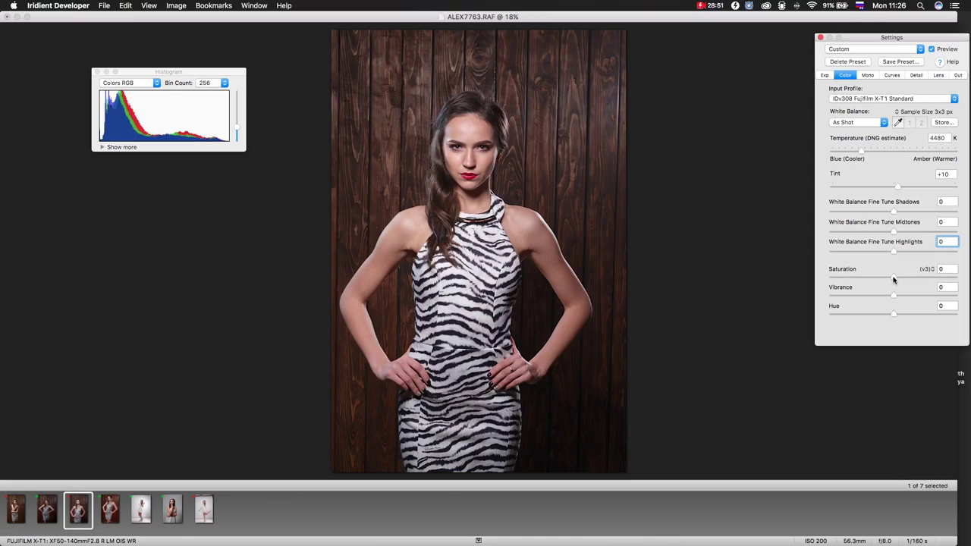
Compare Saturation at +29, +58 and 0 on the portrait, and set it to -52
left_click(911, 278)
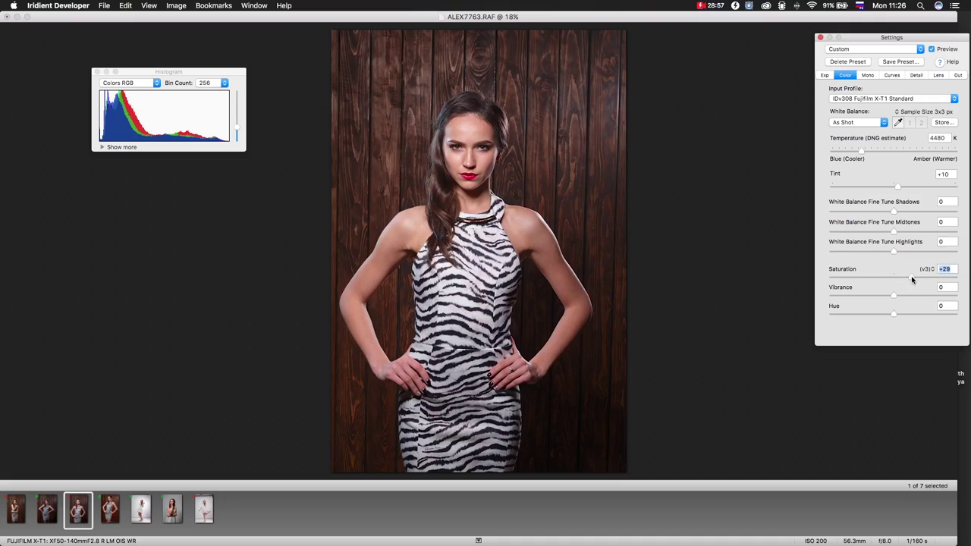
left_click(930, 280)
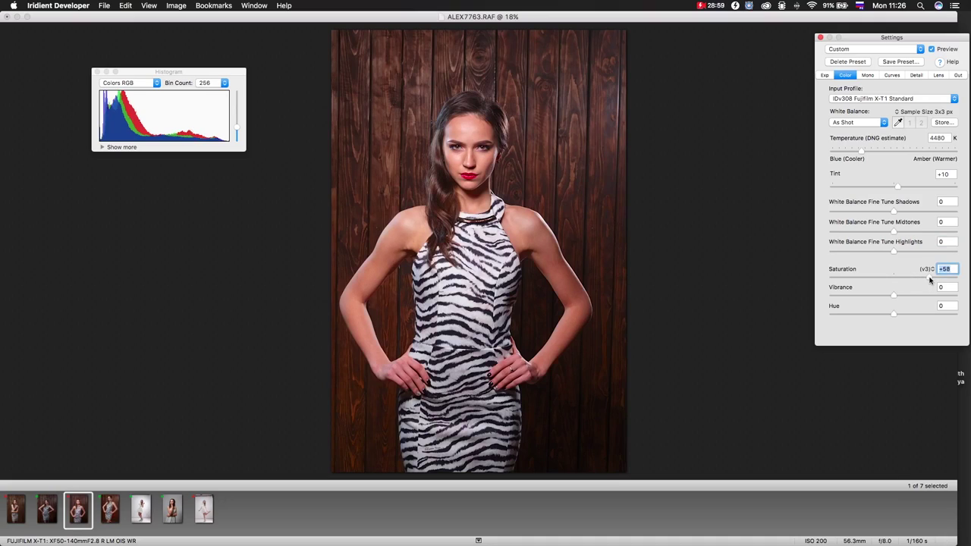
left_click(894, 279)
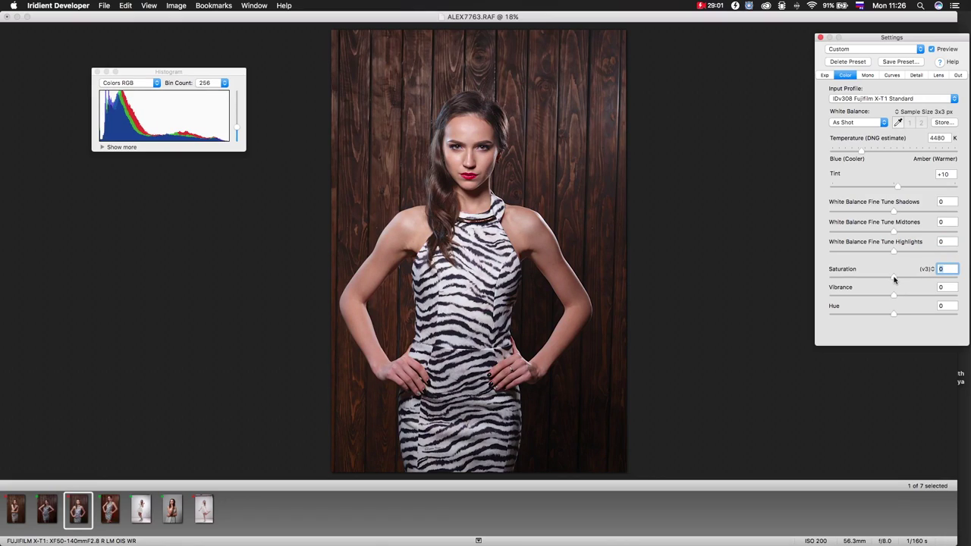
left_click(861, 279)
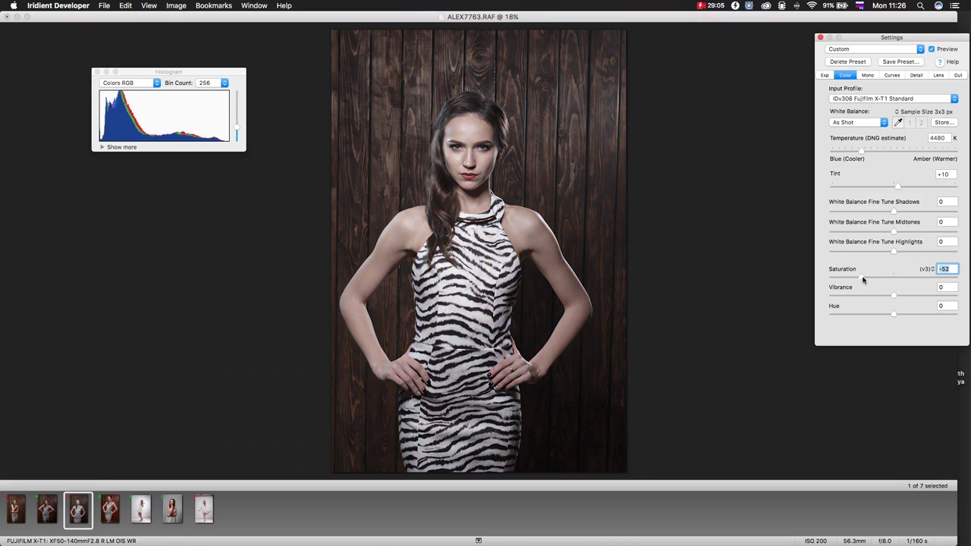
Reset Saturation to 0, try Vibrance at +40 and at a strong negative value, and return it to 0
left_click(893, 278)
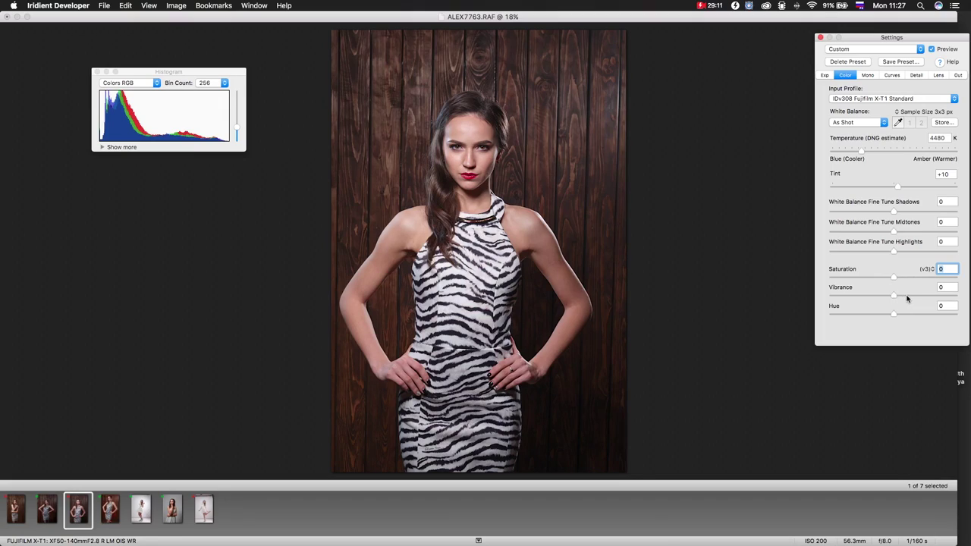
left_click(912, 296)
left_click(918, 296)
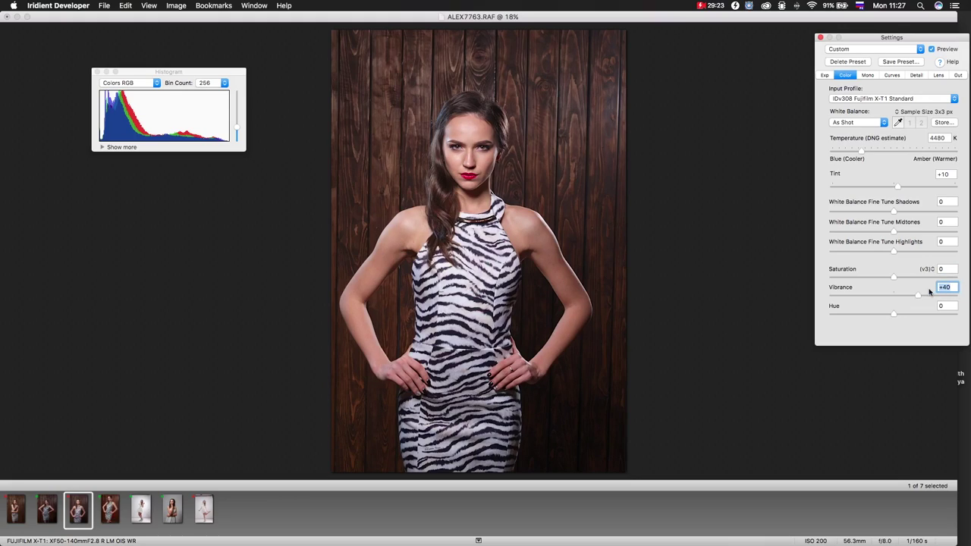
left_click_drag(918, 298, 862, 298)
left_click(893, 297)
Try an extreme Hue shift of -110 on the portrait, and bring Hue back to a slight +4
left_click_drag(894, 317, 856, 317)
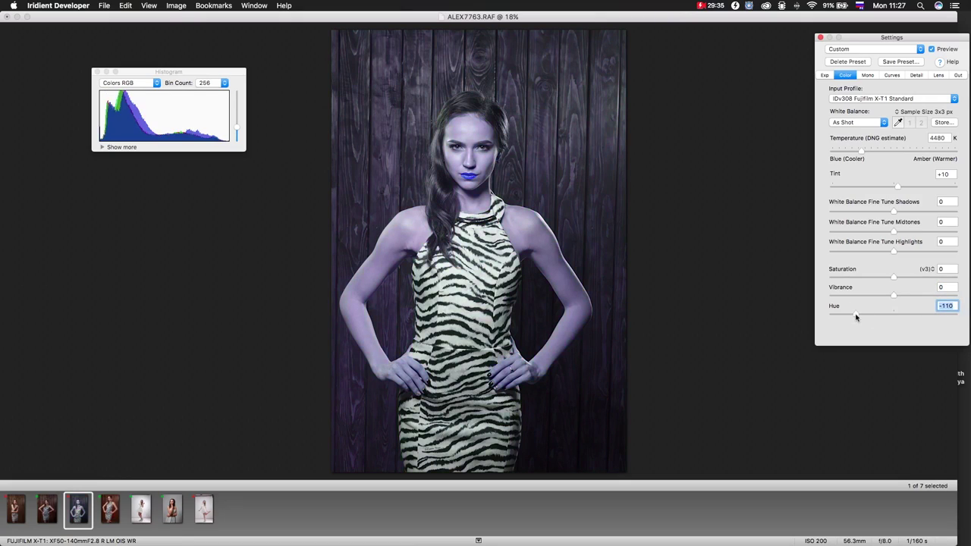
left_click(894, 316)
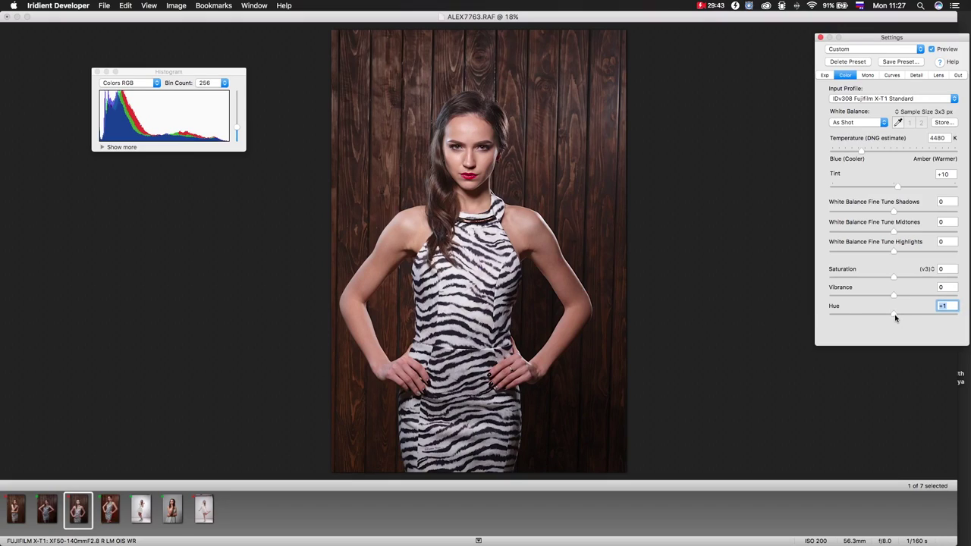
key("Up")
key("Up")
key("Up")
Try Tint at +5, restore the As Shot white balance and reset Hue to 0
left_click_drag(898, 186, 896, 188)
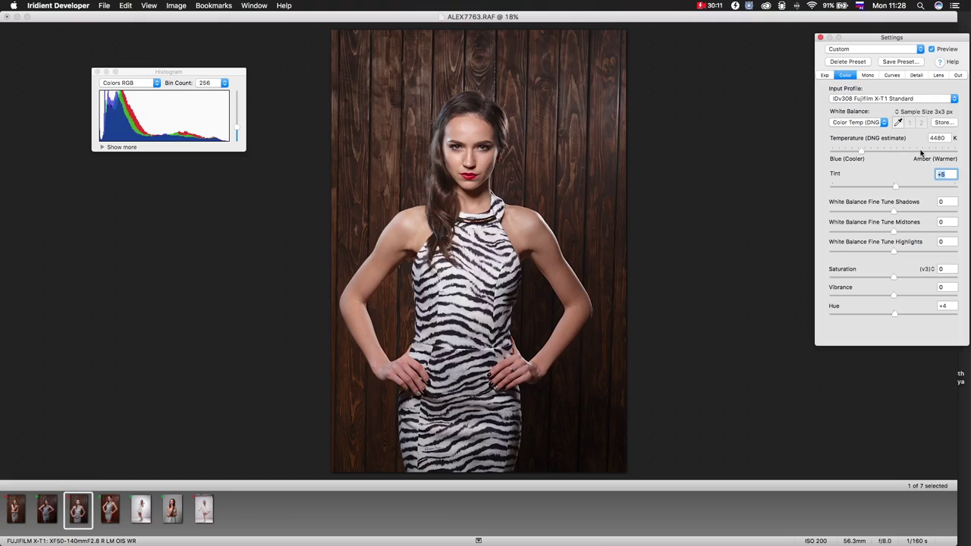
left_click(849, 123)
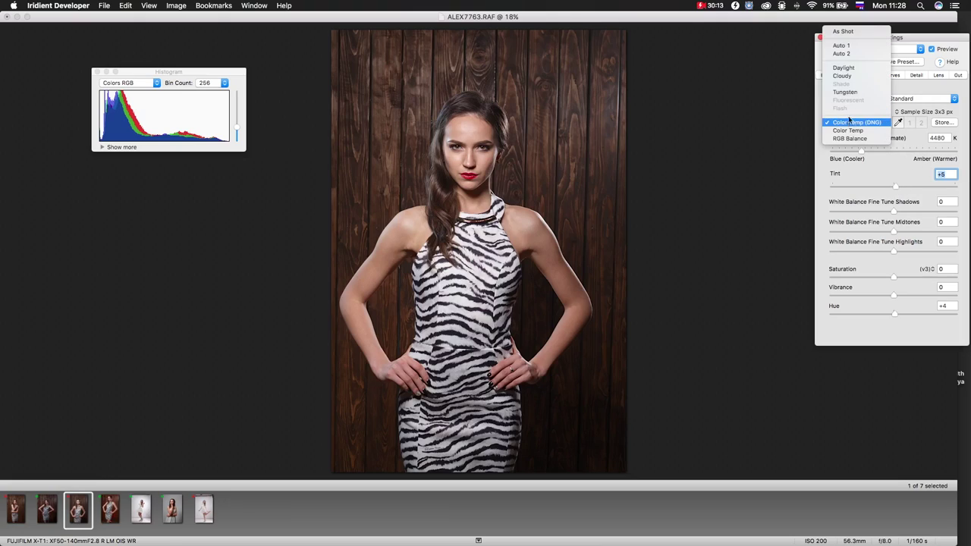
left_click(846, 32)
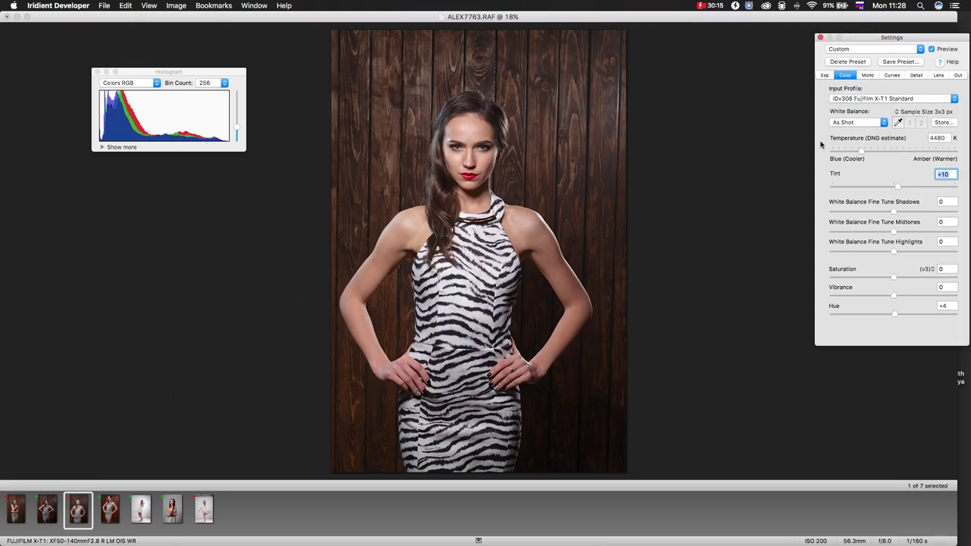
left_click_drag(947, 306, 919, 312)
type("0")
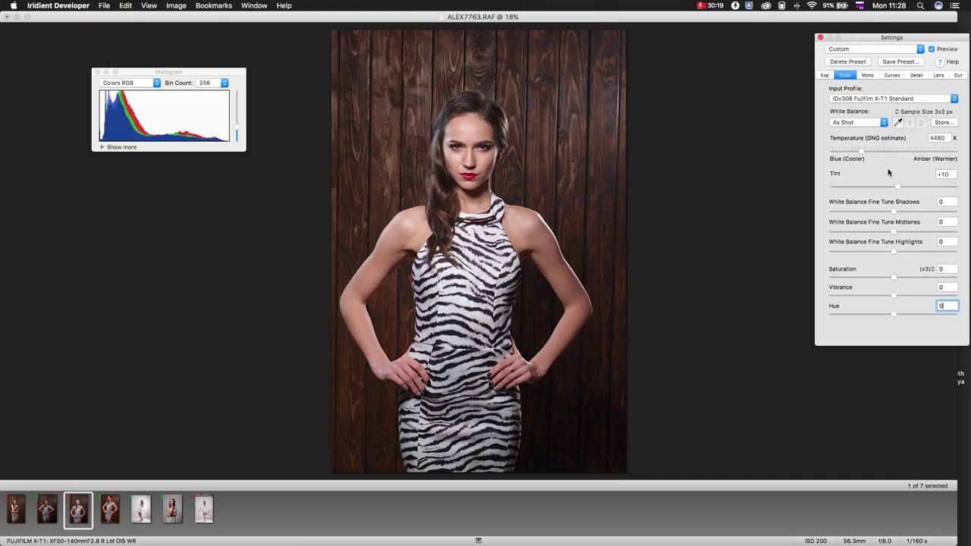
Try the Fujifilm X Monochrome+G Style v3 (APS-C) preset on the portrait, and apply the Camera Default (X-T1) preset instead
left_click(868, 75)
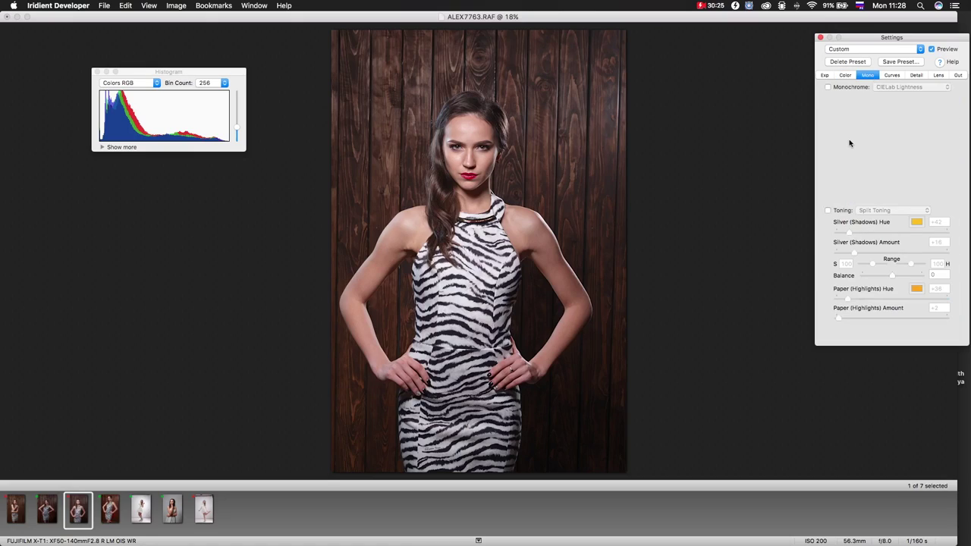
left_click(828, 87)
left_click(828, 86)
left_click(847, 49)
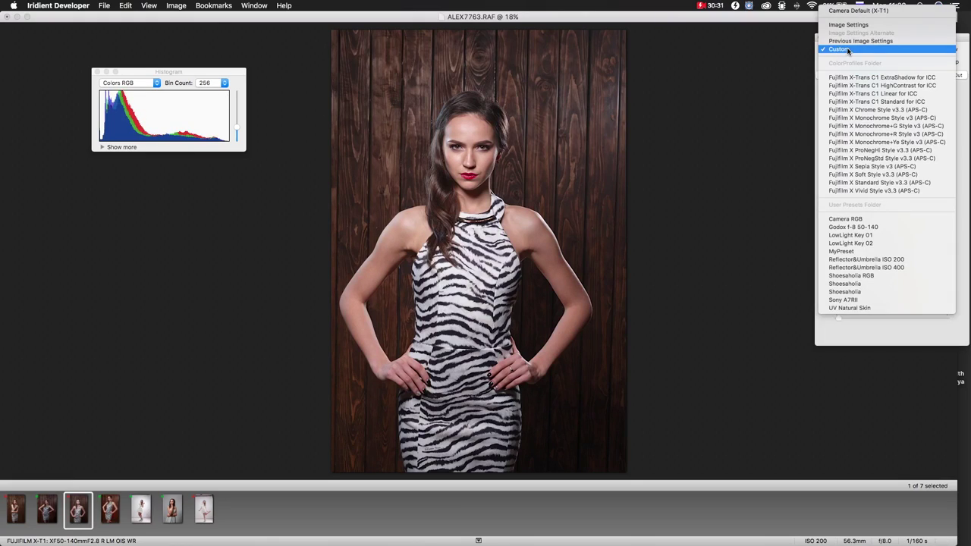
left_click(859, 128)
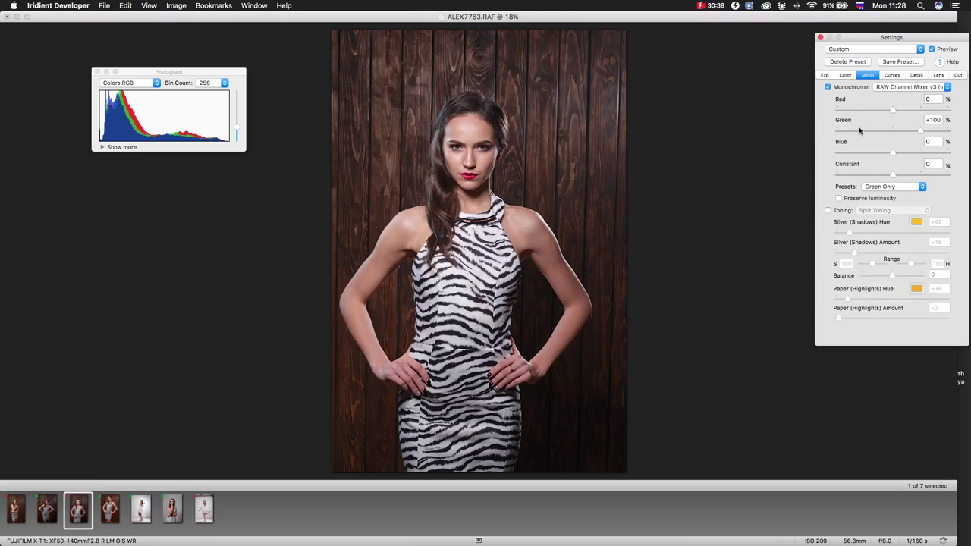
left_click(864, 49)
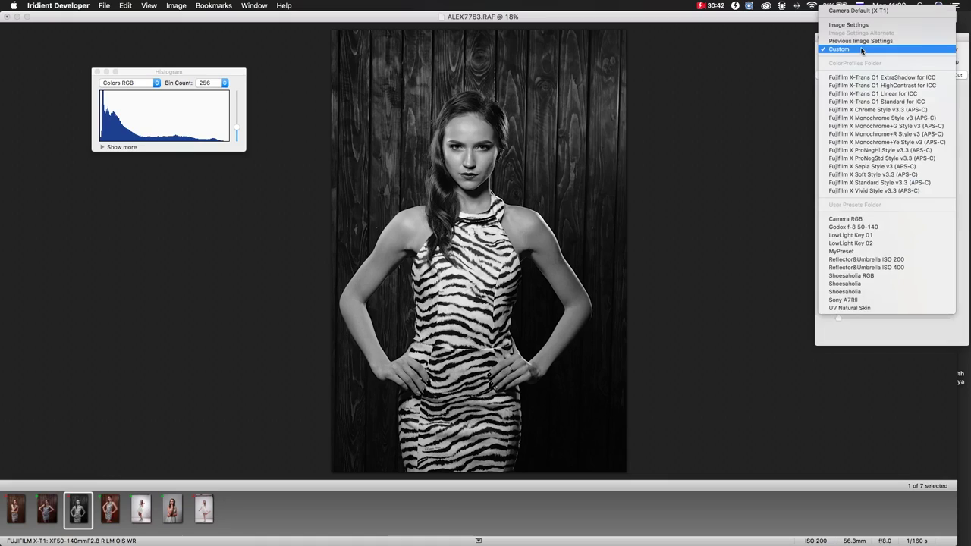
left_click(858, 12)
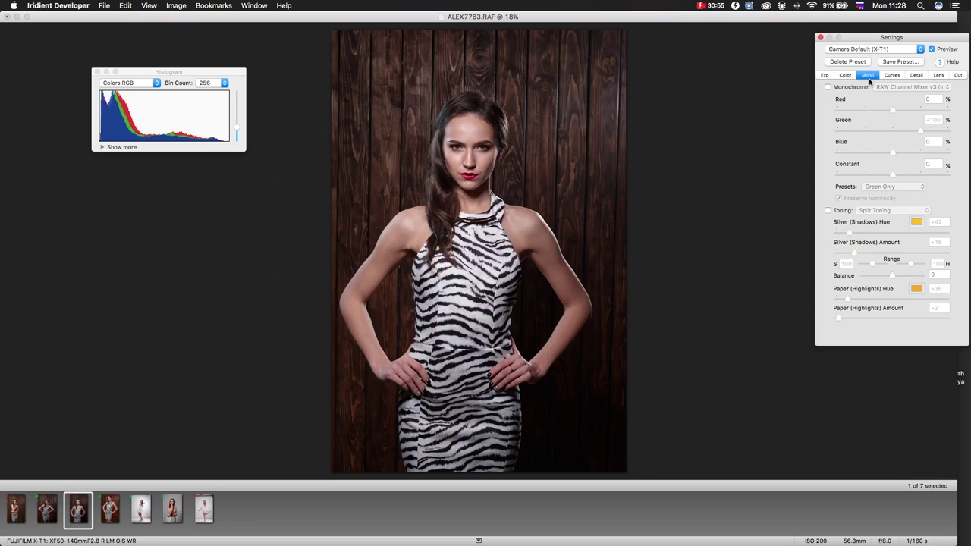
Try a monochrome conversion with Red at +77% and Green at +151% and -10%, and turn Monochrome off
left_click(828, 87)
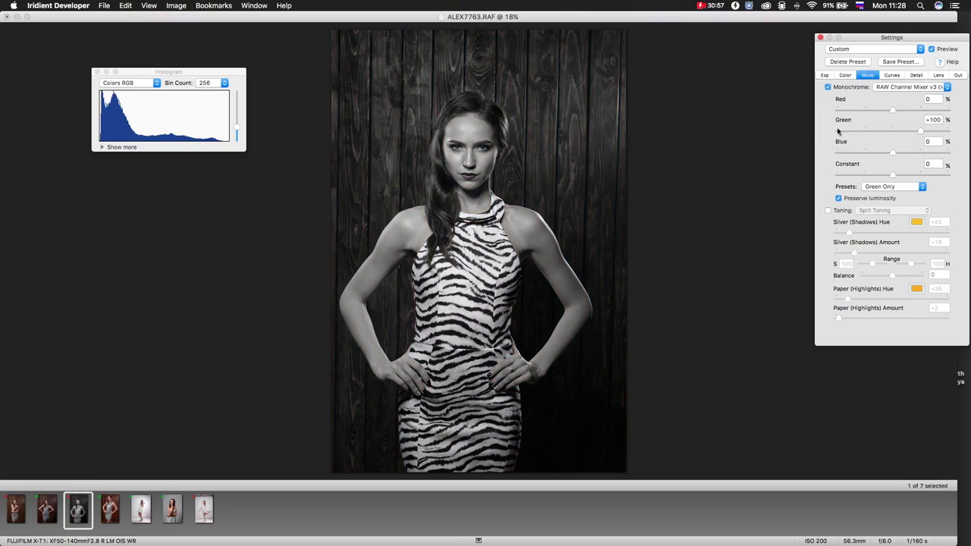
left_click_drag(893, 110, 914, 113)
left_click_drag(921, 132, 935, 133)
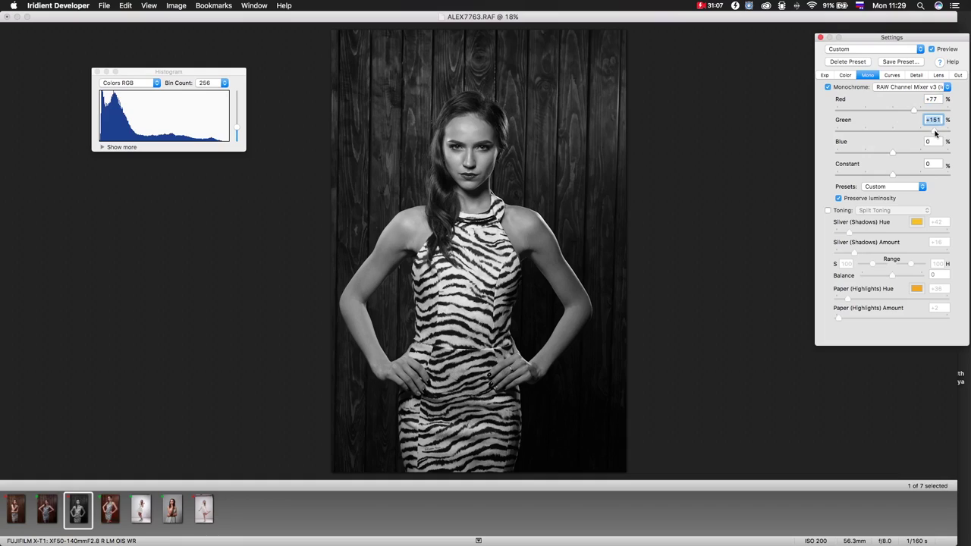
left_click_drag(936, 133, 891, 132)
left_click(829, 88)
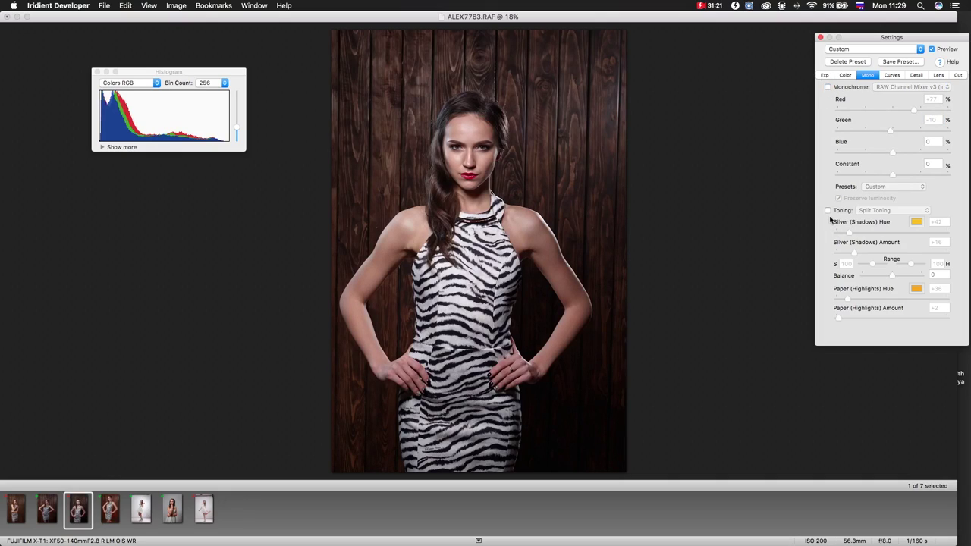
Enable toning on the color portrait and try the Silver, Platinum and Soft Black presets
left_click(828, 211)
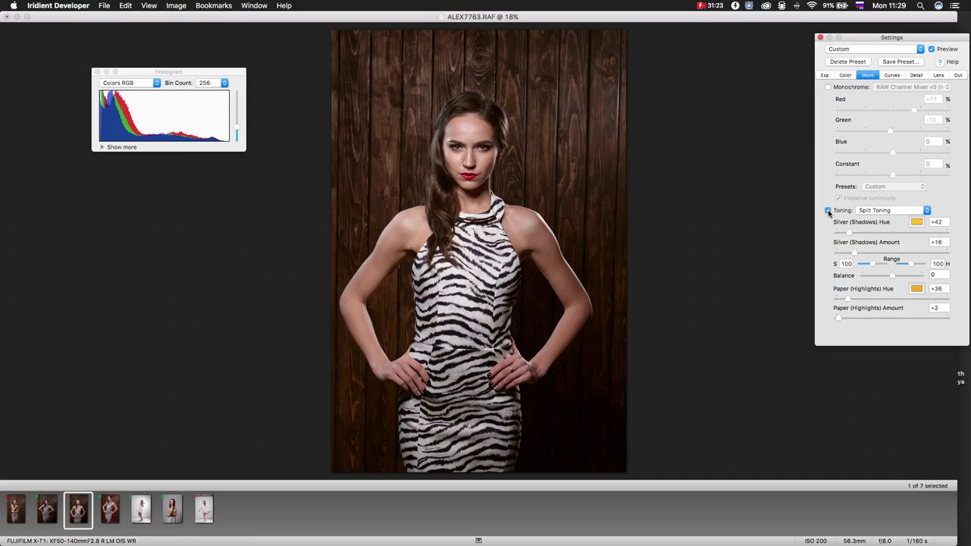
left_click(881, 210)
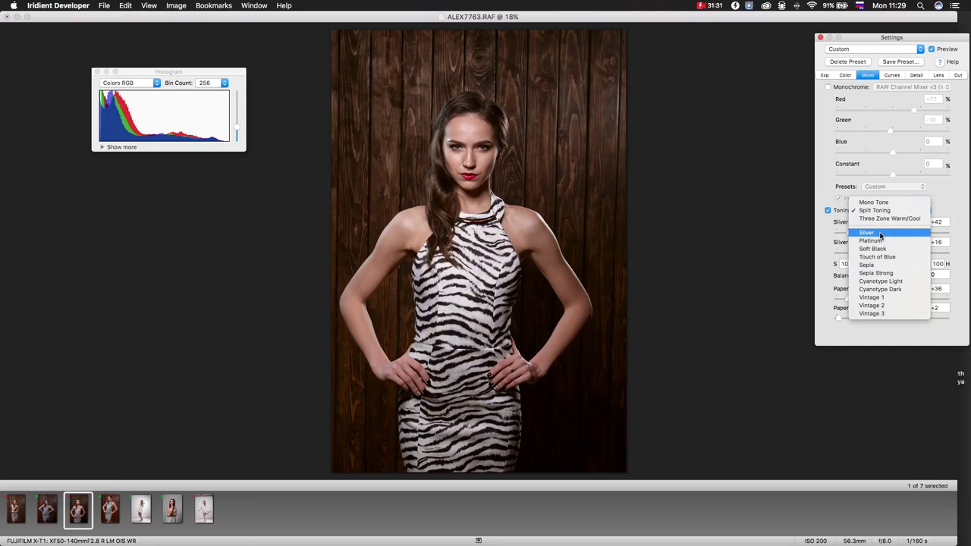
left_click(881, 233)
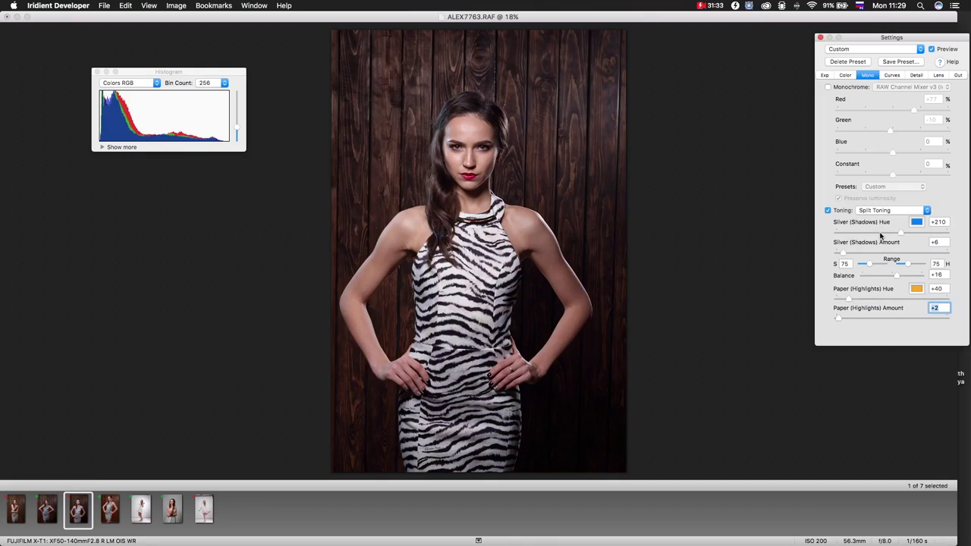
left_click(876, 213)
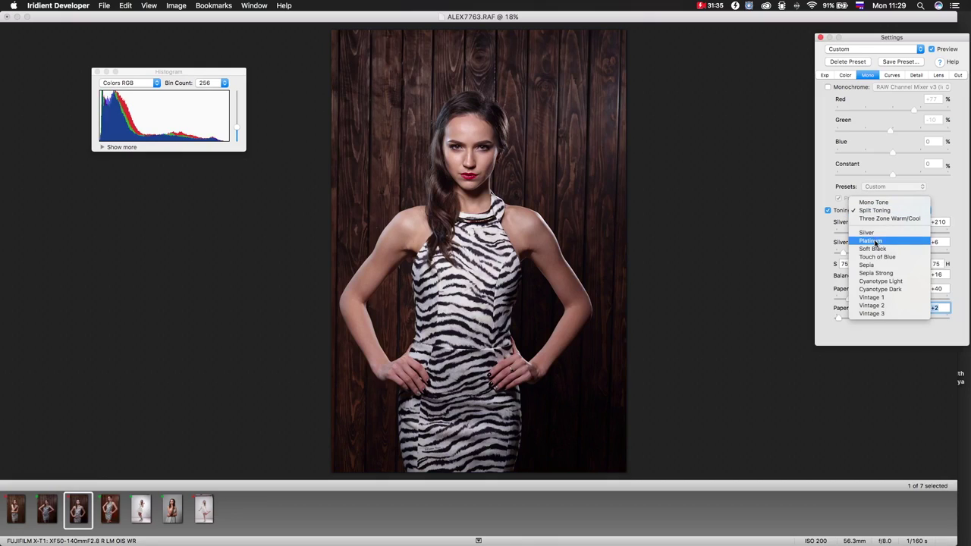
left_click(877, 241)
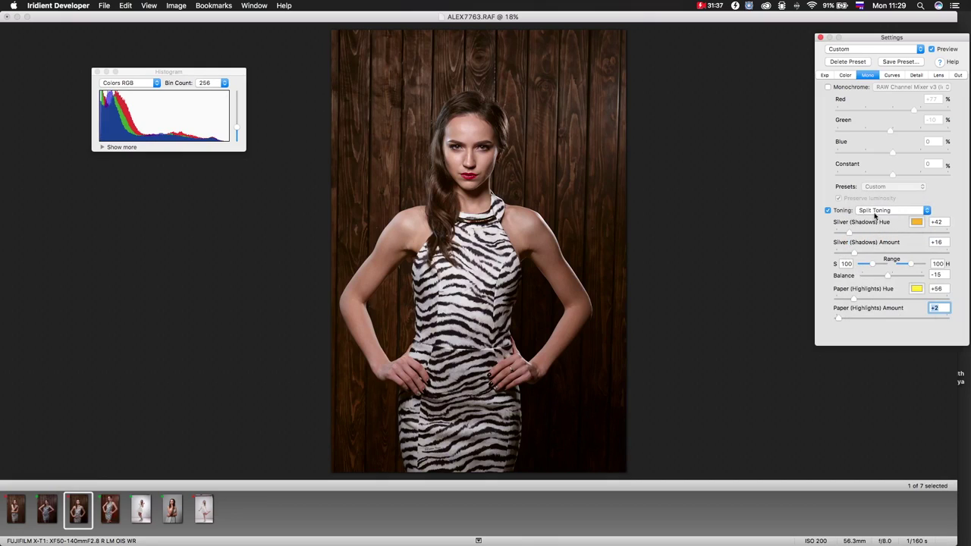
left_click(874, 214)
left_click(874, 251)
Try the Cyanotype Dark and Vintage 2 toning presets, and turn toning off
left_click(877, 215)
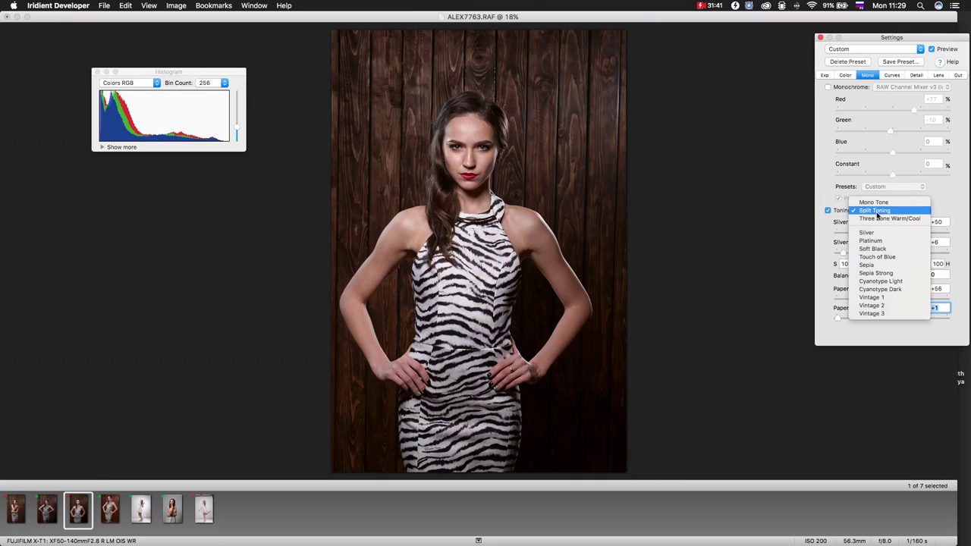
left_click(880, 289)
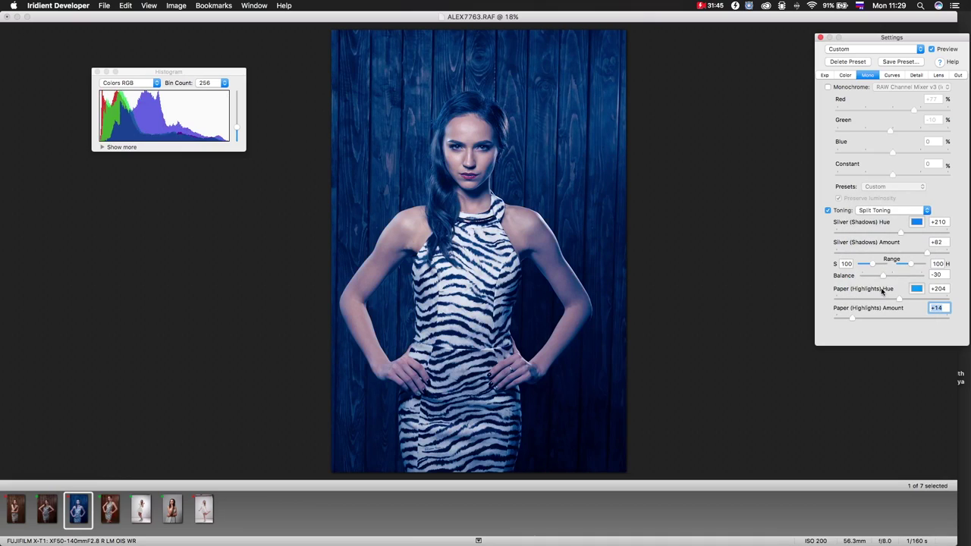
left_click(877, 213)
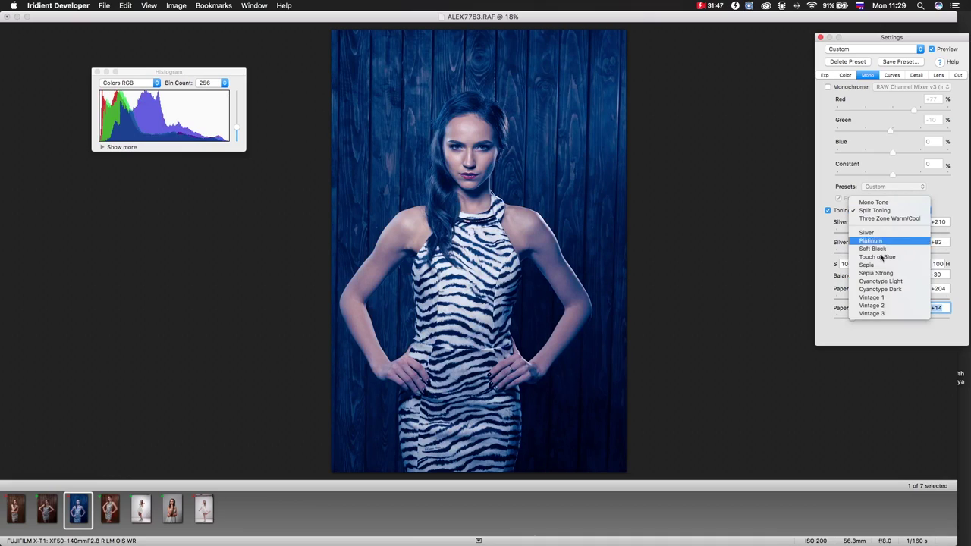
left_click(908, 307)
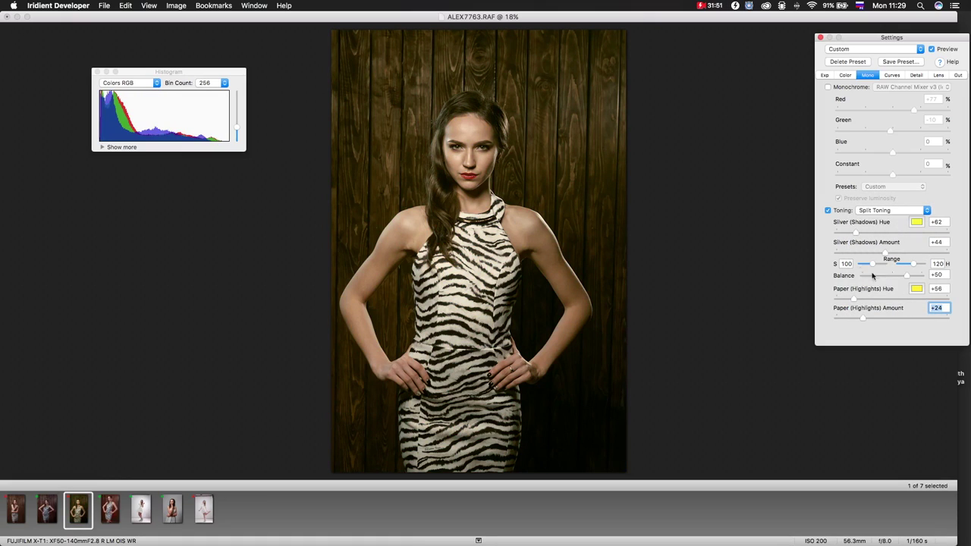
left_click(827, 210)
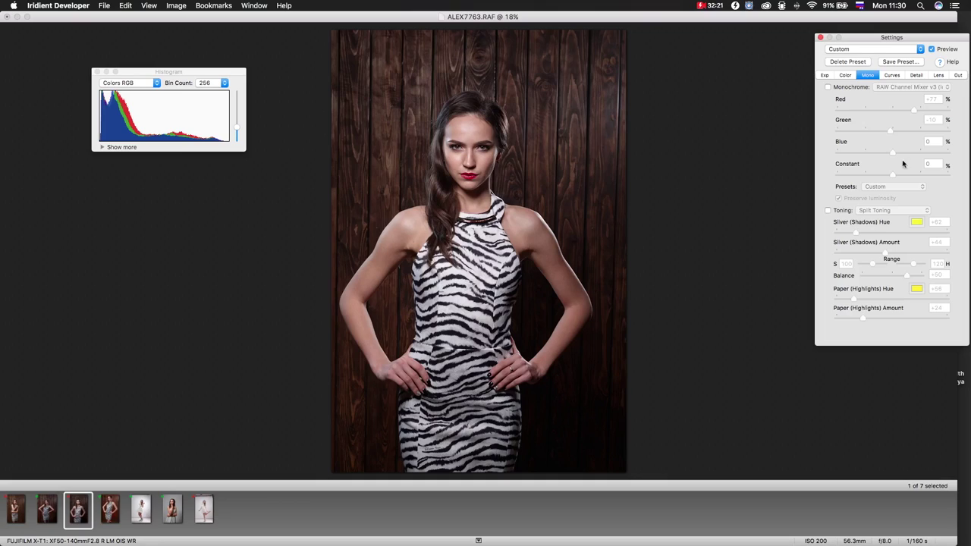
Raise the Lightness curve's midtones and black point, and place a shadow point at In 26.99, Out 29.34
left_click(894, 76)
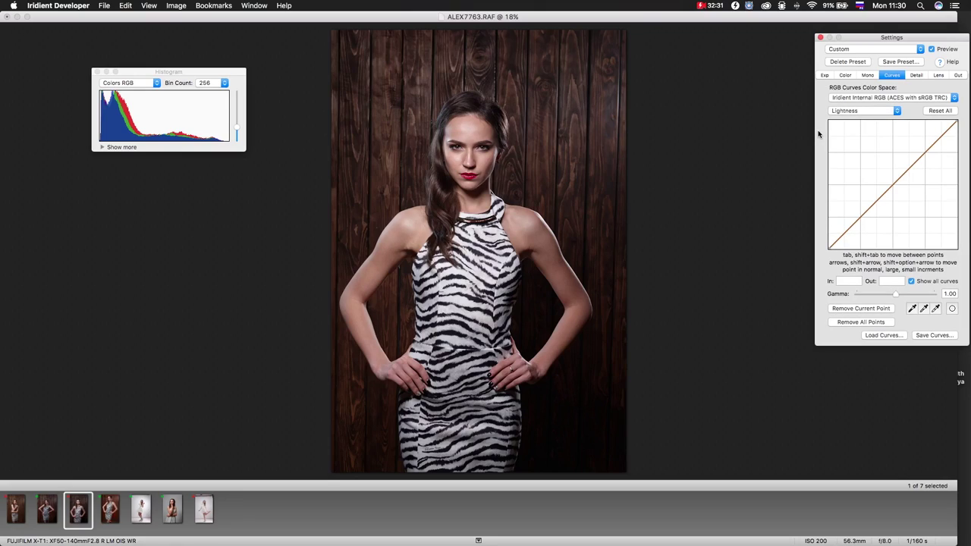
left_click(880, 112)
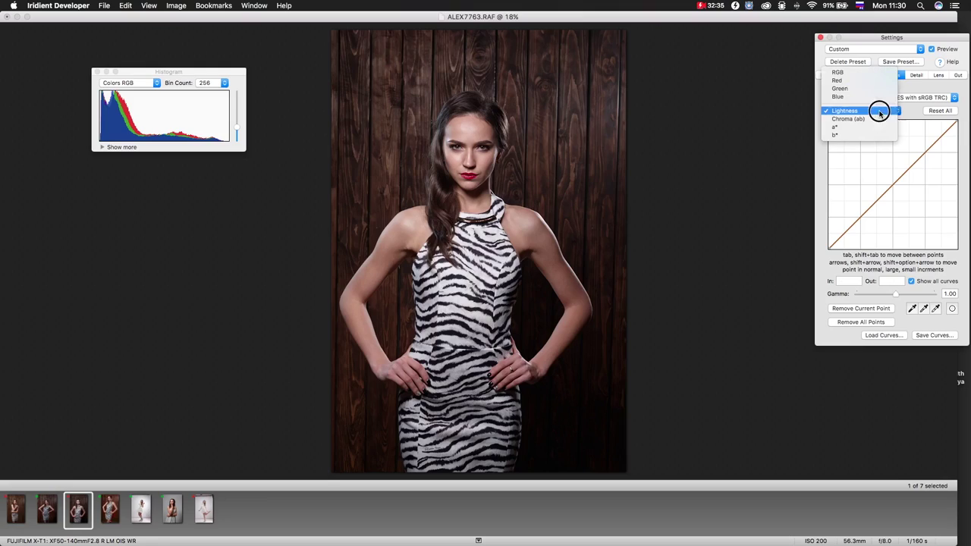
left_click(850, 74)
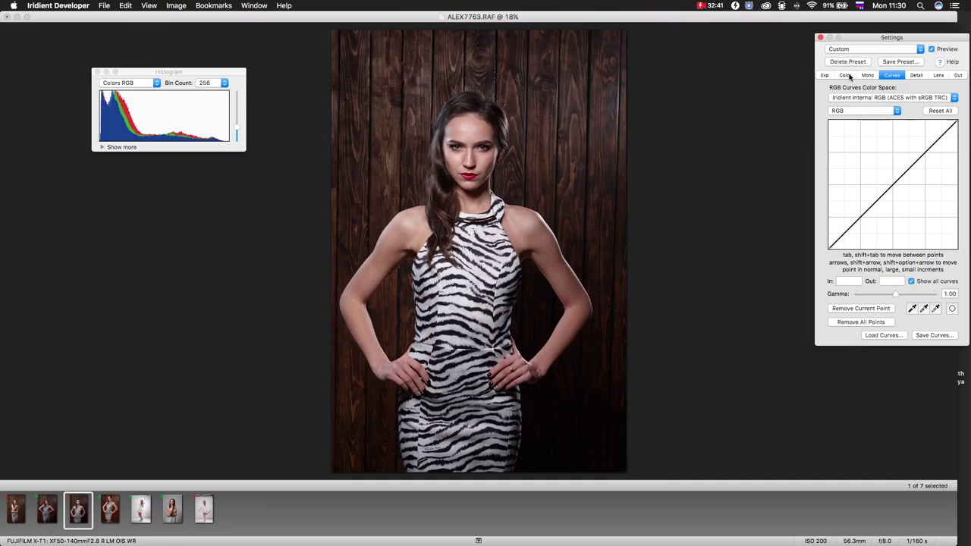
left_click(858, 112)
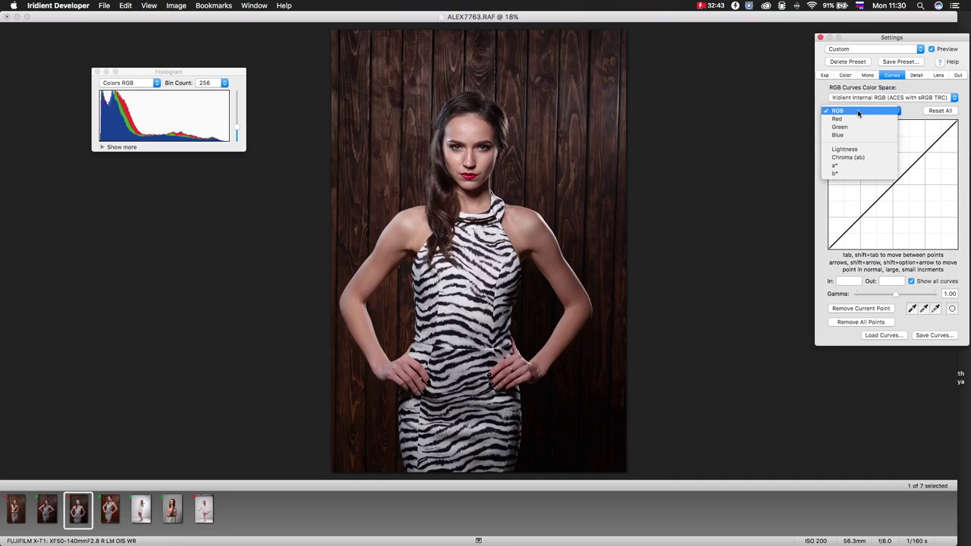
left_click(860, 148)
left_click_drag(902, 178, 897, 173)
left_click_drag(860, 218, 862, 215)
left_click_drag(828, 249, 828, 246)
left_click_drag(862, 212, 863, 211)
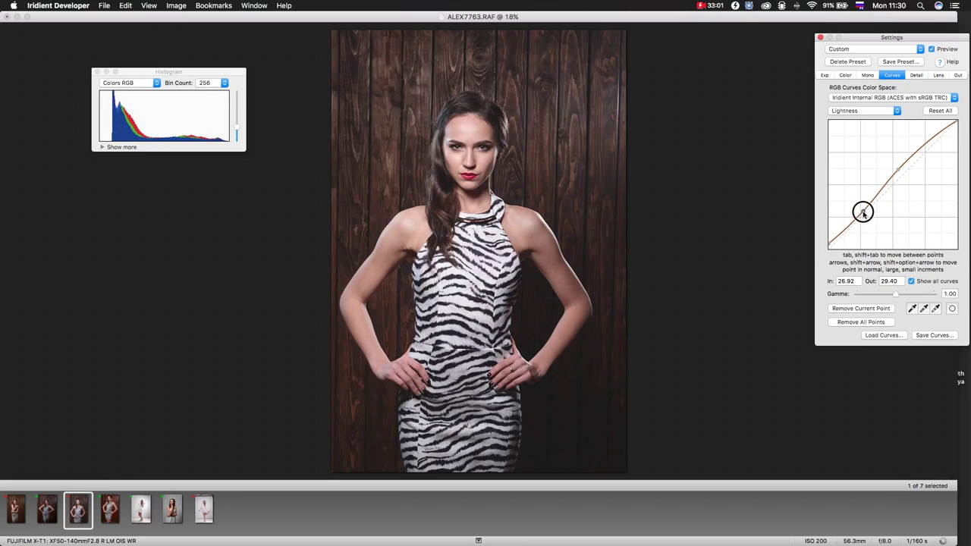
Try lowering the middle of the Chroma (ab) curve to In 89.69, Out 85.00, and remove all its points
left_click(860, 111)
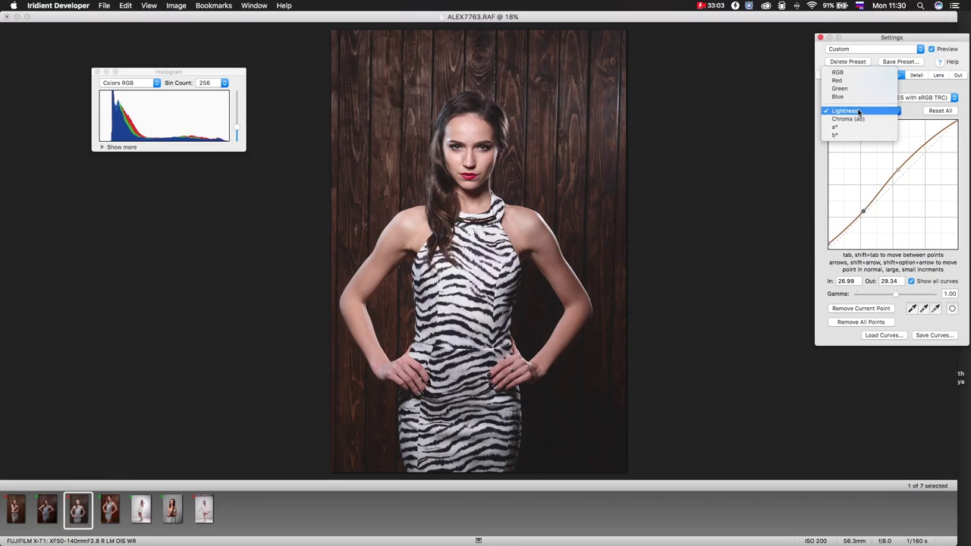
left_click(856, 120)
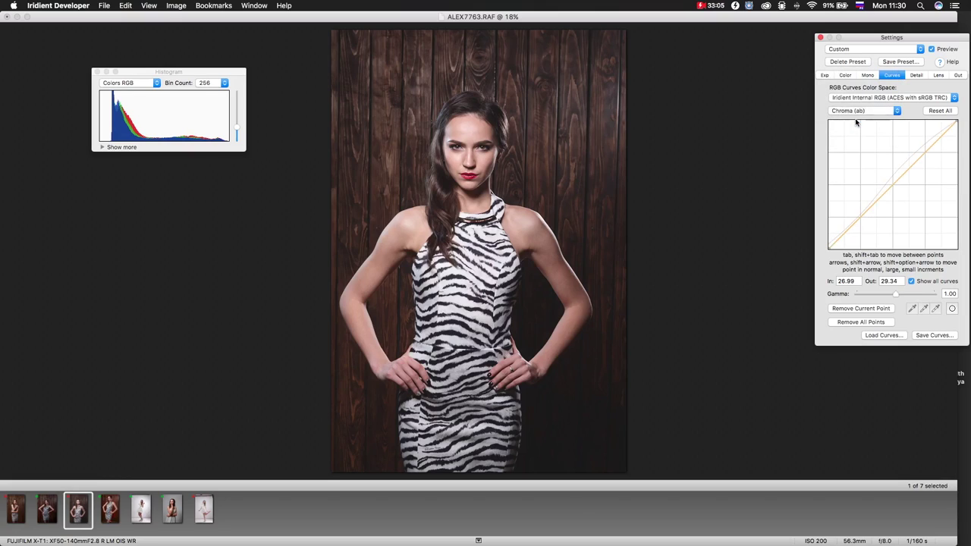
mouse_move(893, 190)
left_mouse_down()
mouse_move(885, 182)
mouse_move(892, 188)
left_mouse_up()
left_click(866, 324)
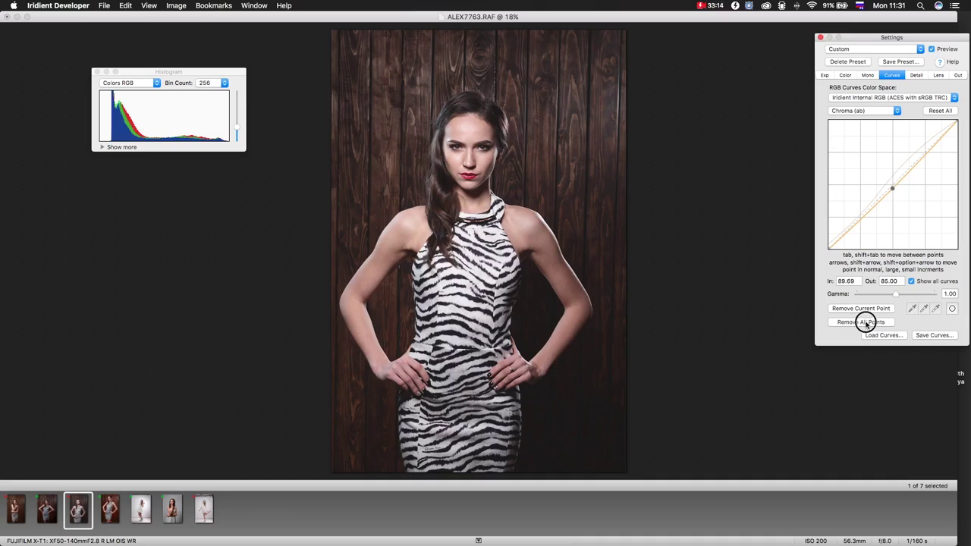
Shift the lower endpoint of the a* curve to In -118.09, Out -128.00
left_click(862, 111)
left_click(855, 119)
left_click_drag(830, 249, 833, 252)
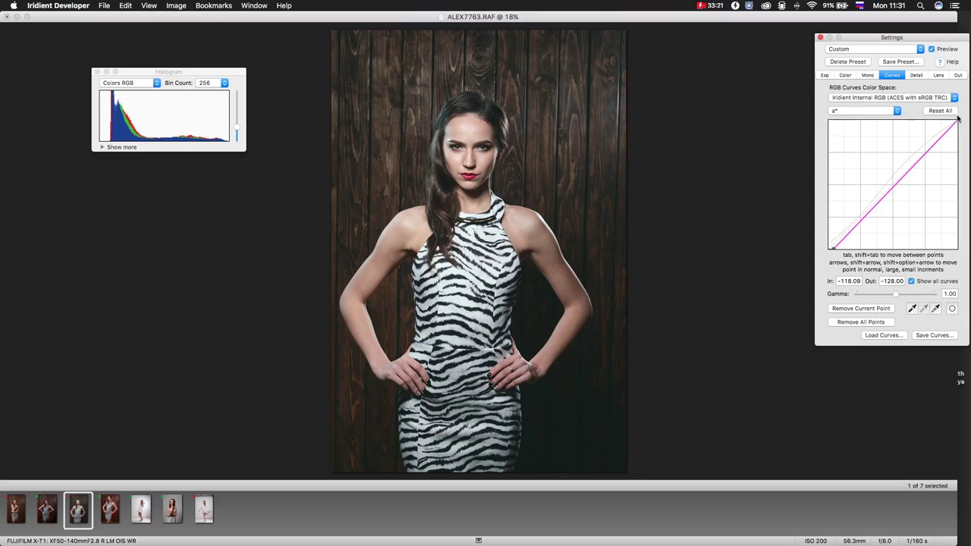
Shift the a* curve's upper endpoint to In 124.89, Out 127.00, and the b* curve's lower endpoint to In -128.00, Out -115.58
left_click_drag(956, 119, 956, 120)
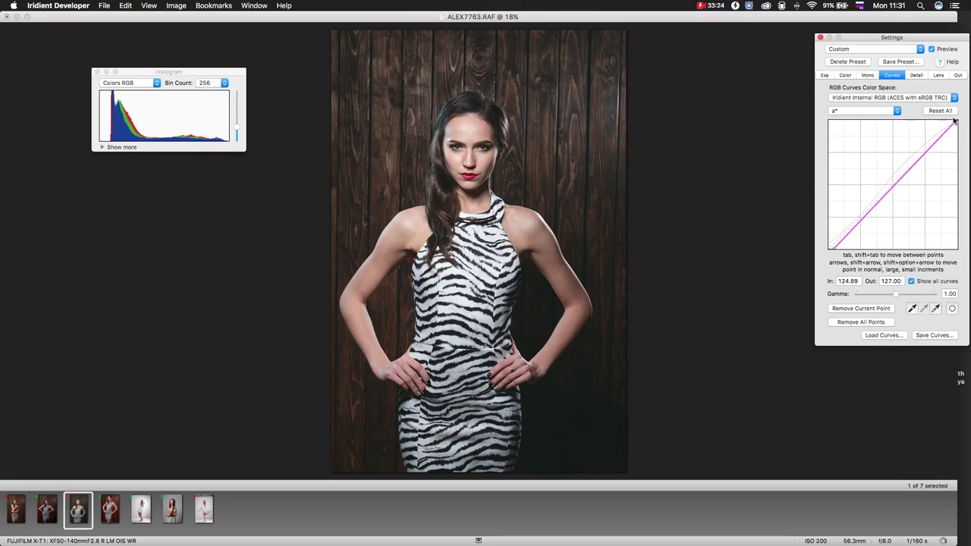
left_click(848, 112)
left_click(843, 120)
left_click_drag(831, 249, 827, 243)
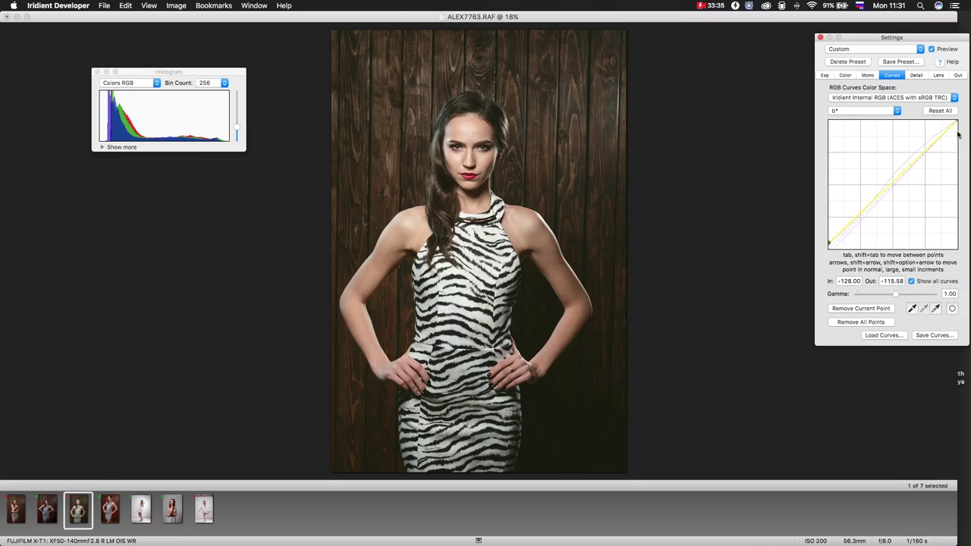
Try the b* curve's upper endpoint at In 119.45, Out 127.00 and at In 127.00, Out 114.87, and remove all its points
left_click_drag(958, 124, 955, 122)
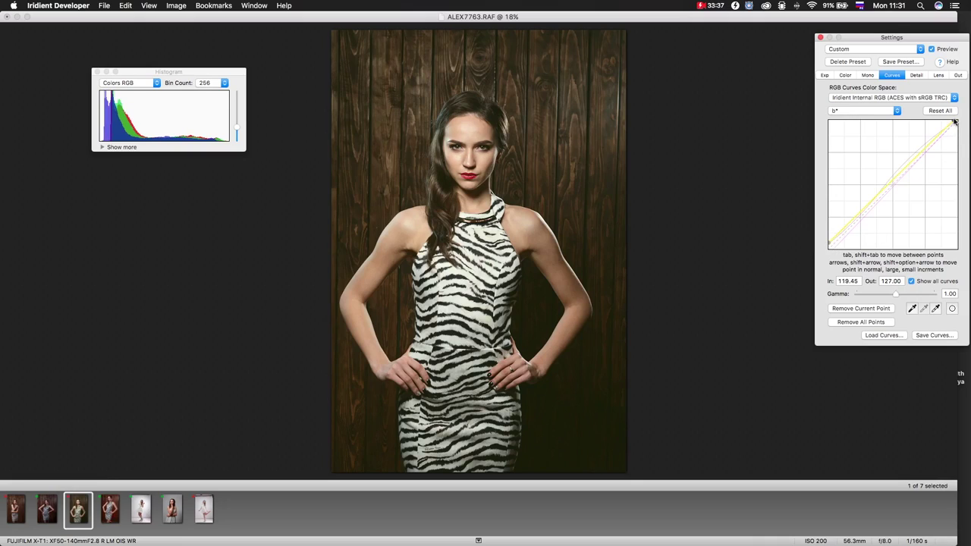
left_click_drag(956, 122, 960, 127)
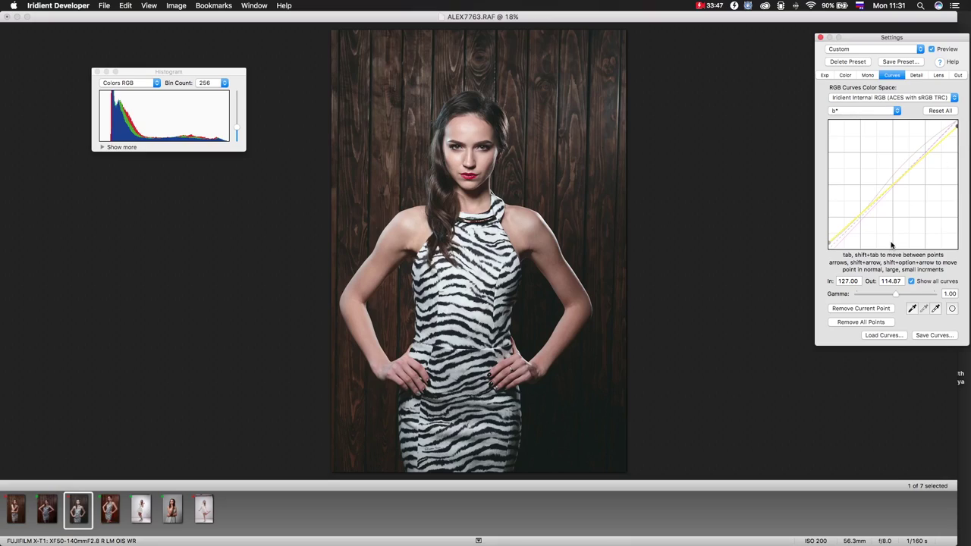
left_click(848, 325)
Remove all points from the a*, Chroma (ab) and Lightness curves
left_click(864, 111)
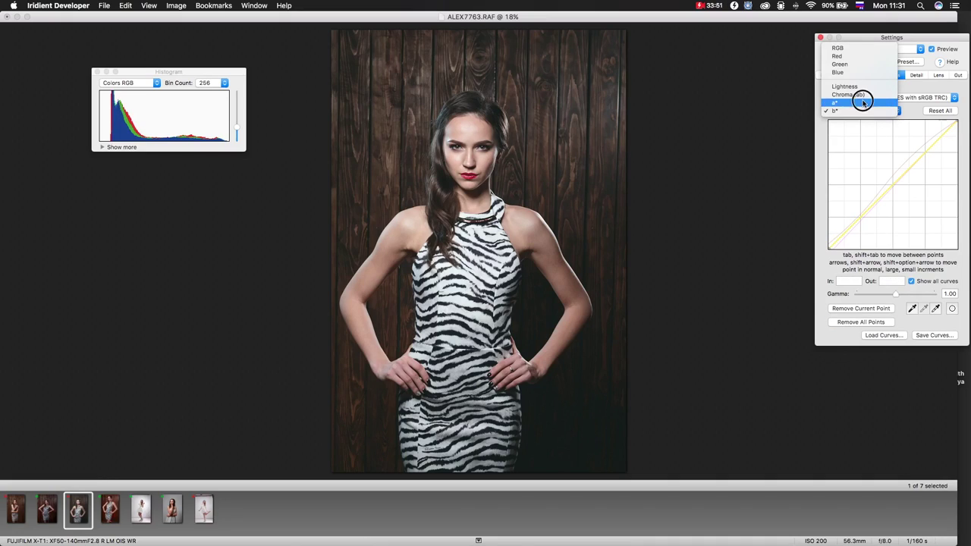
left_click(859, 102)
left_click(851, 323)
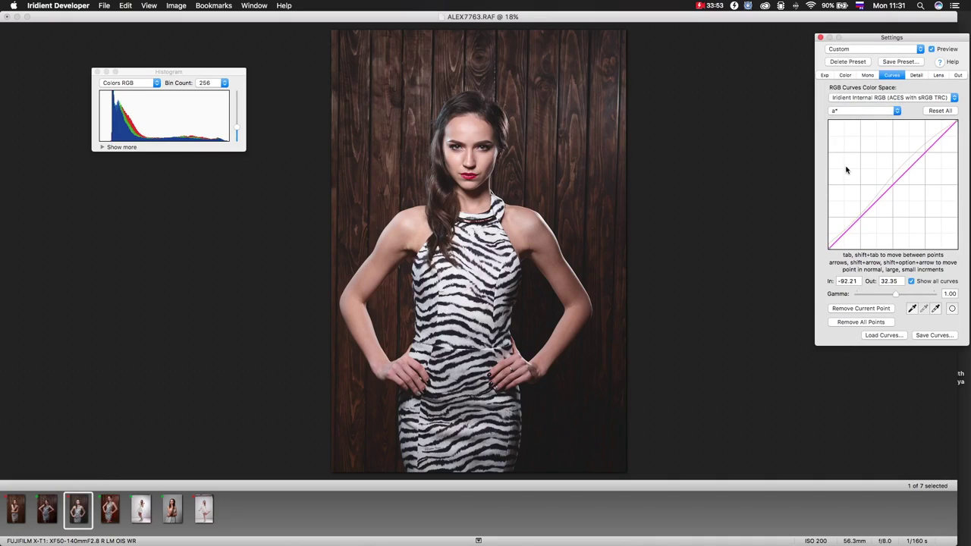
left_click(849, 111)
left_click(847, 103)
left_click(860, 322)
left_click(854, 111)
left_click(852, 104)
left_click(858, 322)
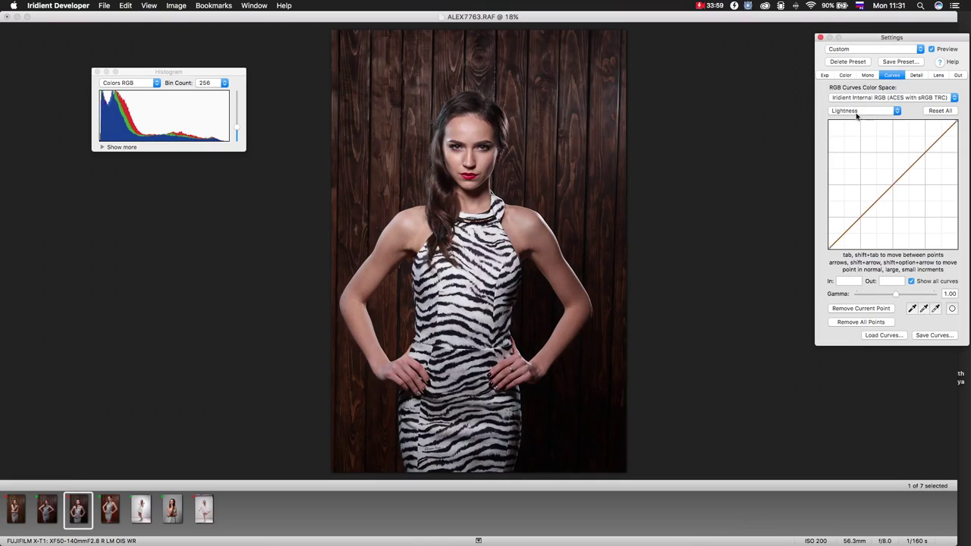
Shape the RGB curve with a shadow point and a highlight point at In 157.90, Out 162.45
left_click(853, 111)
left_click(854, 76)
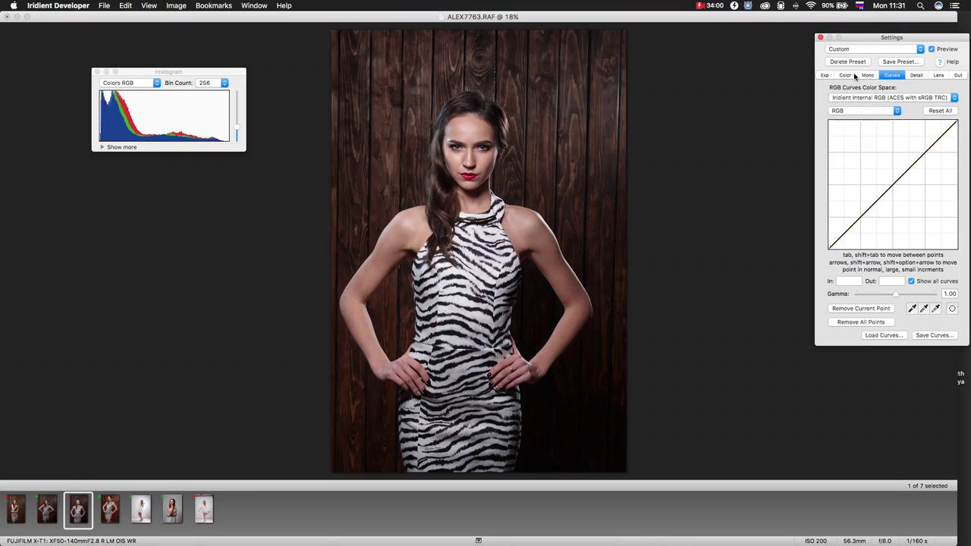
left_click(865, 217)
left_click_drag(910, 169, 908, 167)
Lower the Red curve's shadows with a point at In 45.39, Out 41.63
left_click(869, 111)
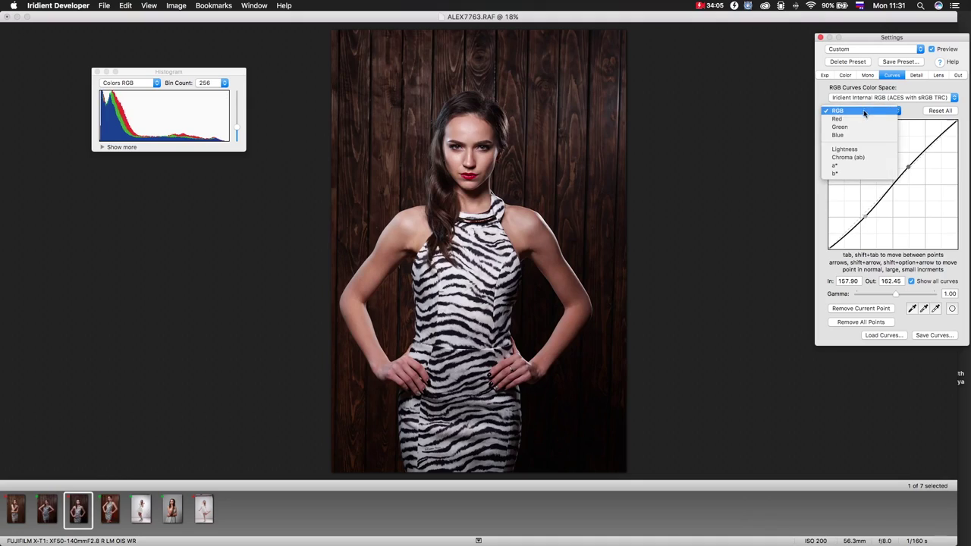
left_click(843, 120)
left_click(847, 237)
left_click_drag(847, 237, 852, 228)
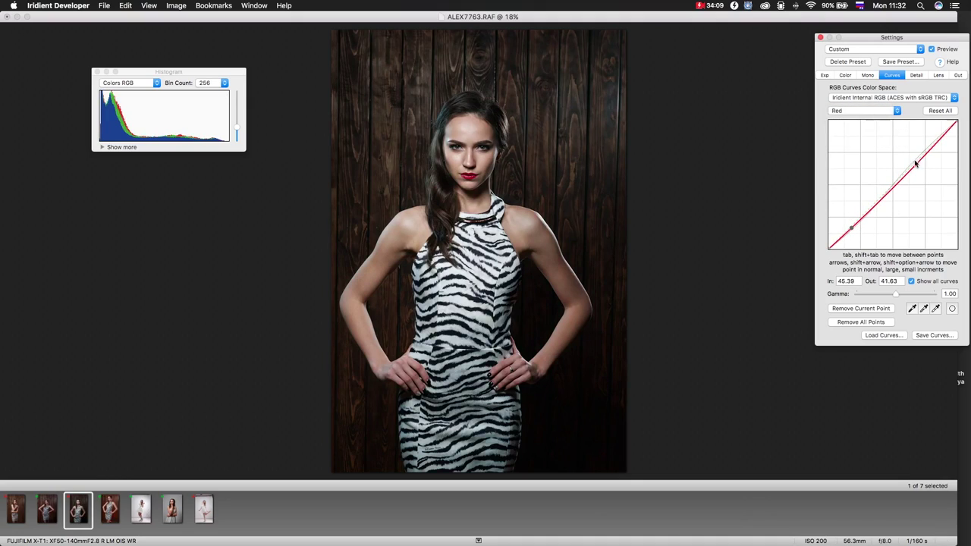
Raise the Blue curve's shadows at In 57.43, Out 63.32, and lower its upper endpoint to In 255.00, Out 239.95
left_click(868, 113)
left_click(862, 128)
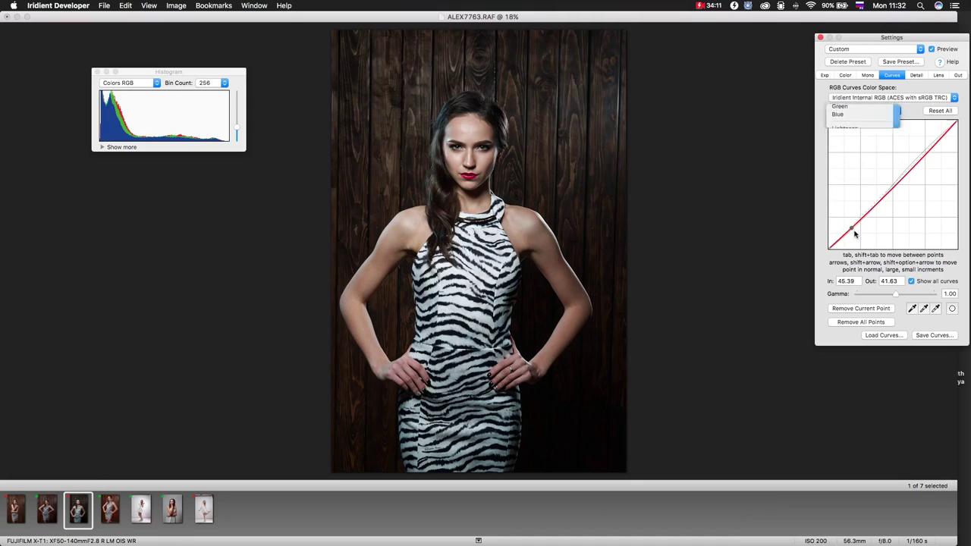
left_click(858, 219)
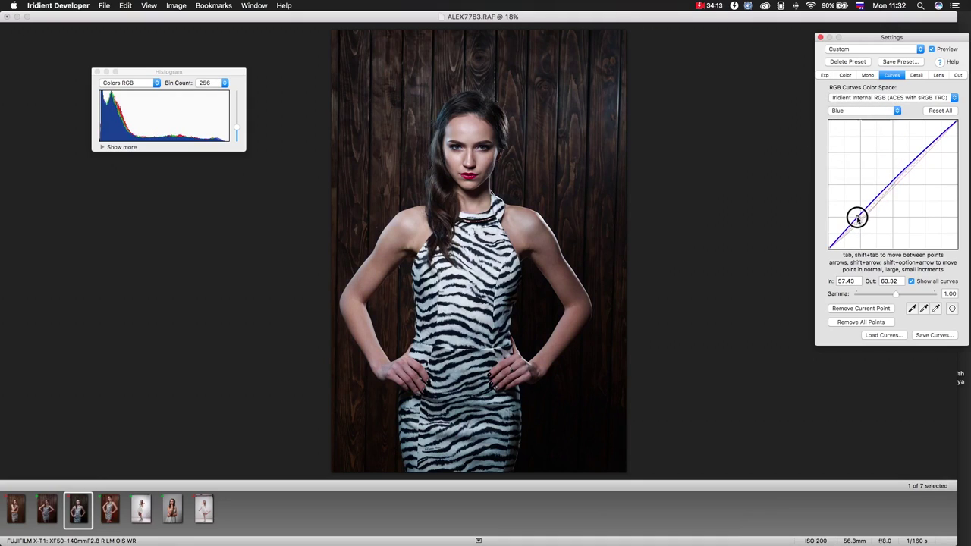
left_click_drag(959, 123, 959, 130)
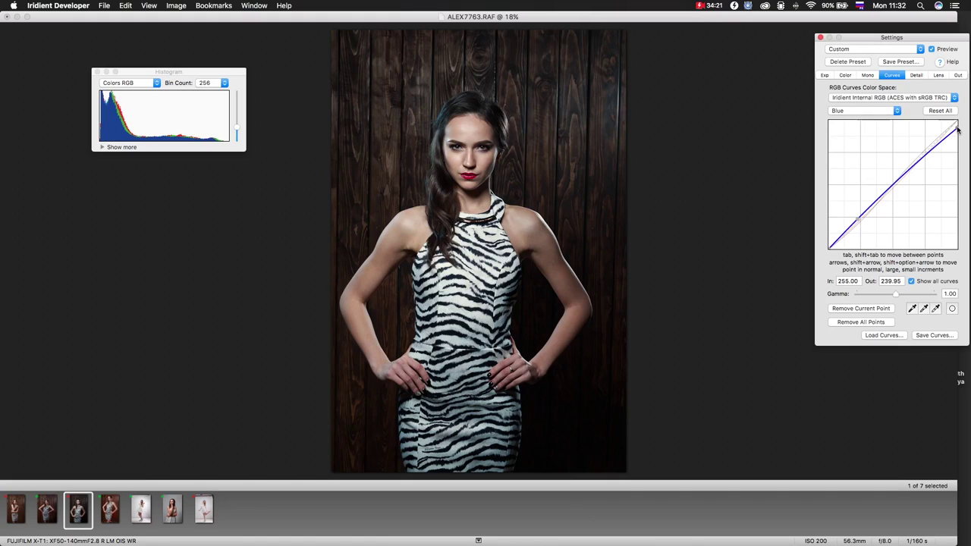
Reset the photo to the Camera Default (X-T1) preset and close the histogram
left_click(857, 50)
left_click(853, 14)
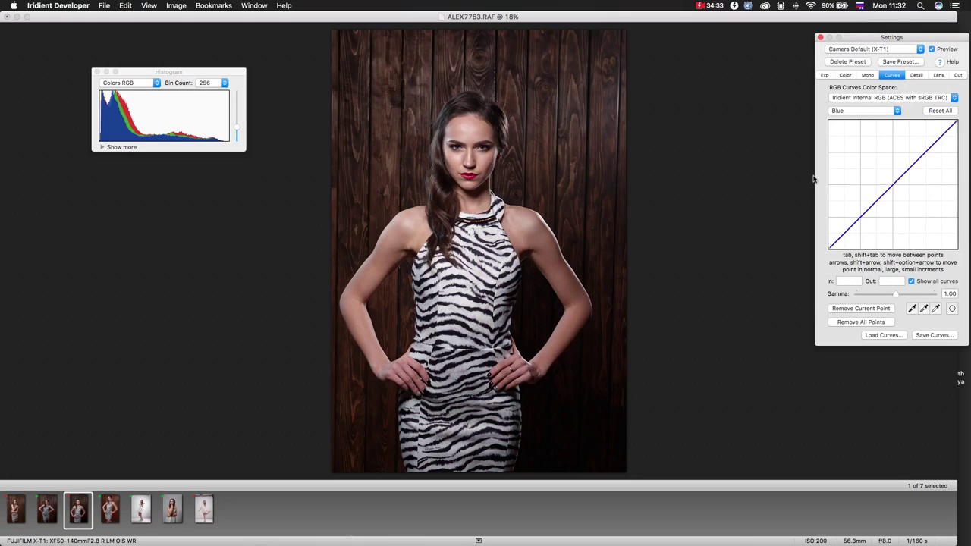
left_click(916, 76)
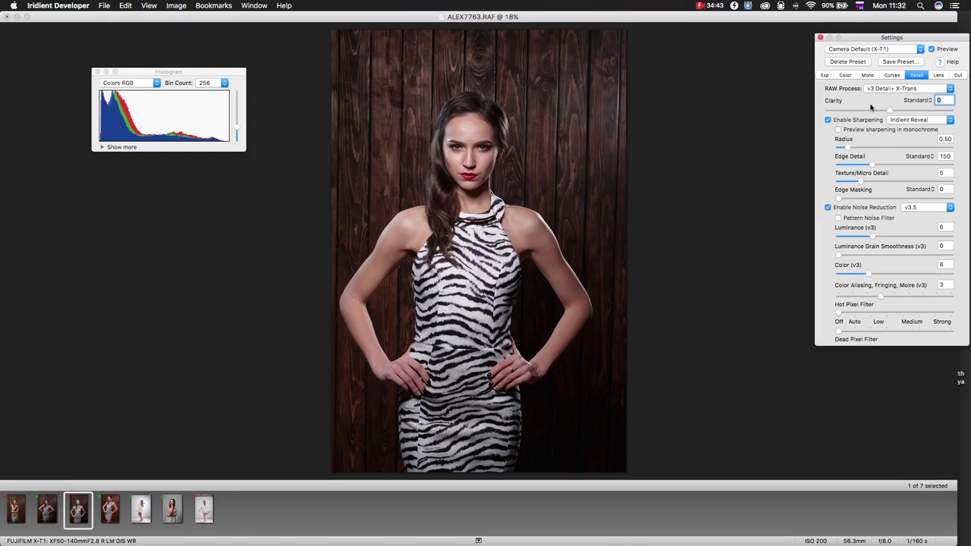
left_click(97, 72)
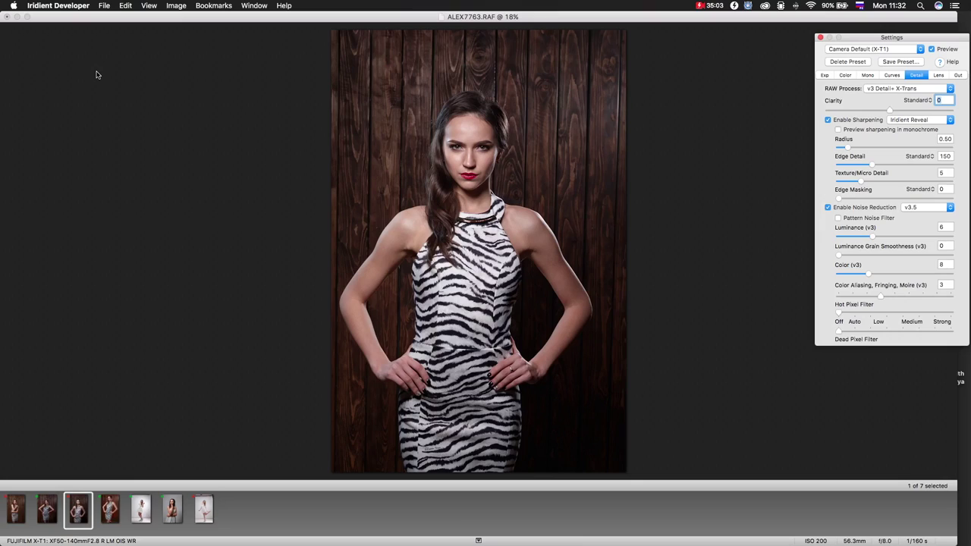
Set Exposure +0.15, Fill Light +4, Contrast +16, Extreme Highlight Recovery +24, Brightness Midtones -11, Brightness Highlights +6 and Shadows (Neighborhood Adaptive) +49
left_click(824, 75)
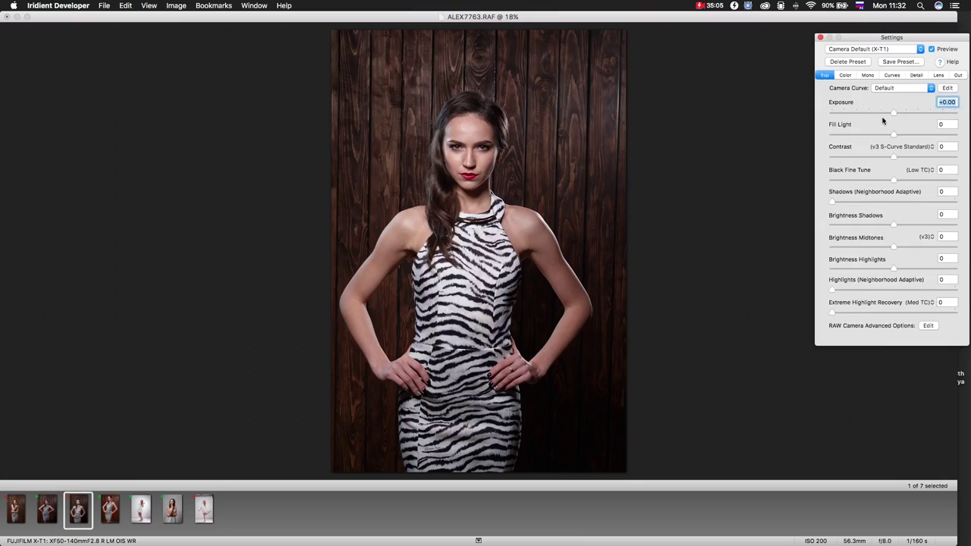
left_click_drag(894, 113, 904, 158)
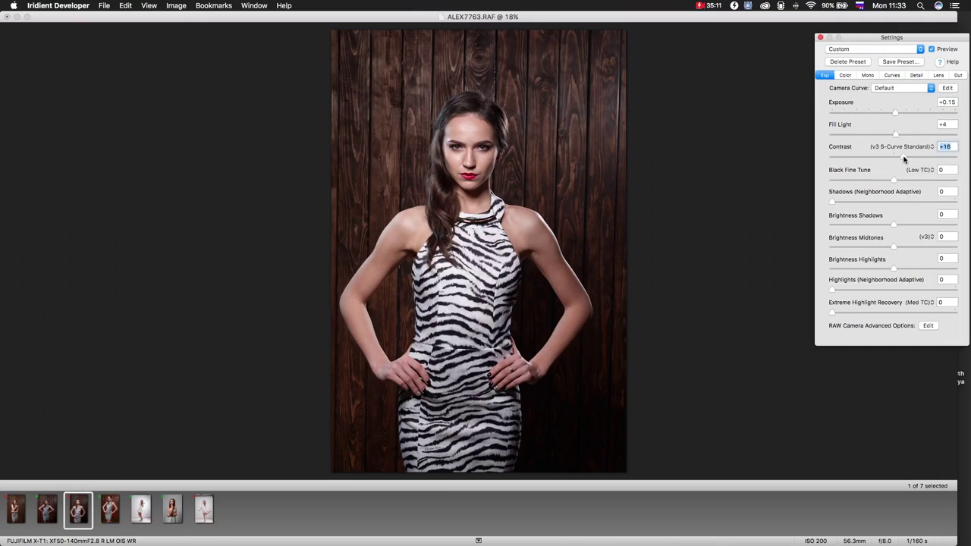
left_click(861, 313)
left_click(891, 248)
left_click_drag(891, 247, 885, 246)
left_click(899, 270)
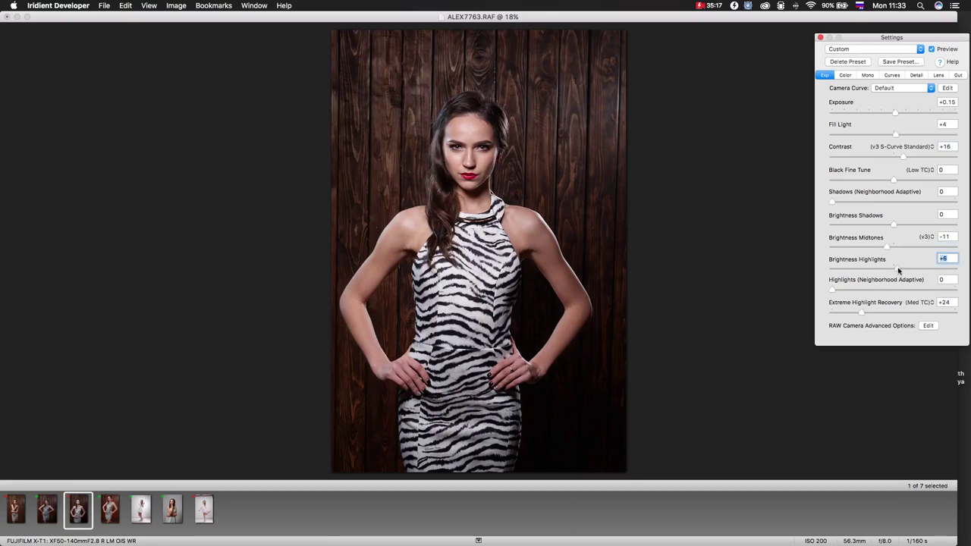
left_click(894, 202)
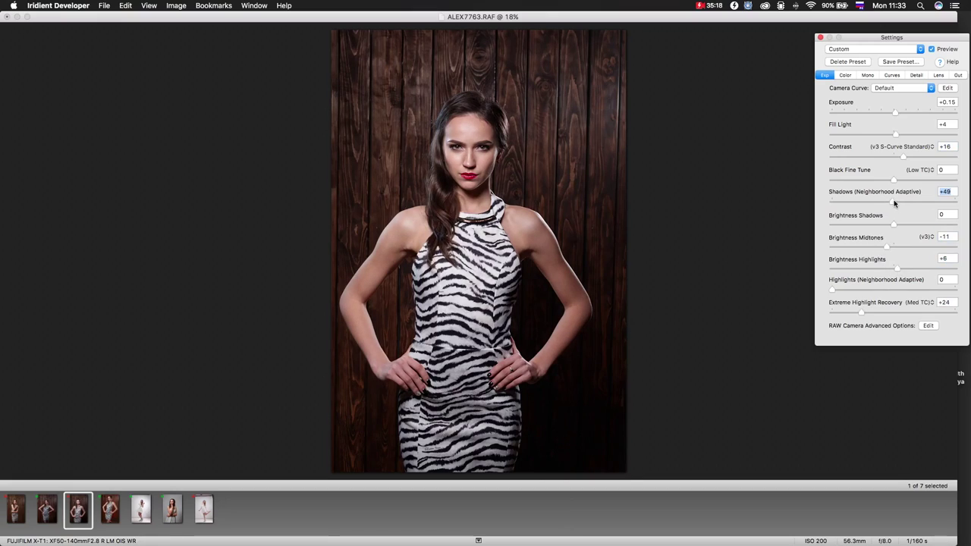
Try the Hybrid Sharpen and High Pass sharpening methods on the face at 100%, and return to Iridient Reveal
left_click(916, 75)
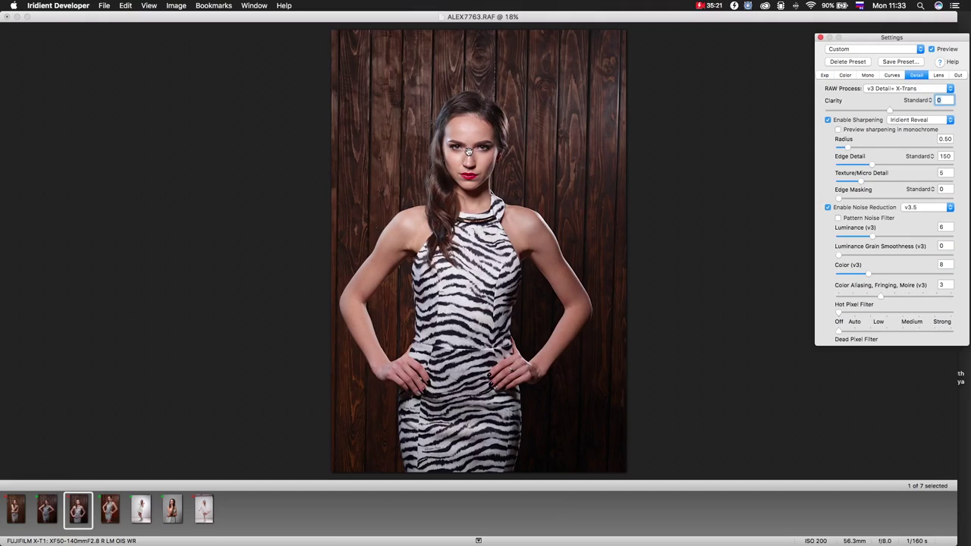
left_click(468, 151)
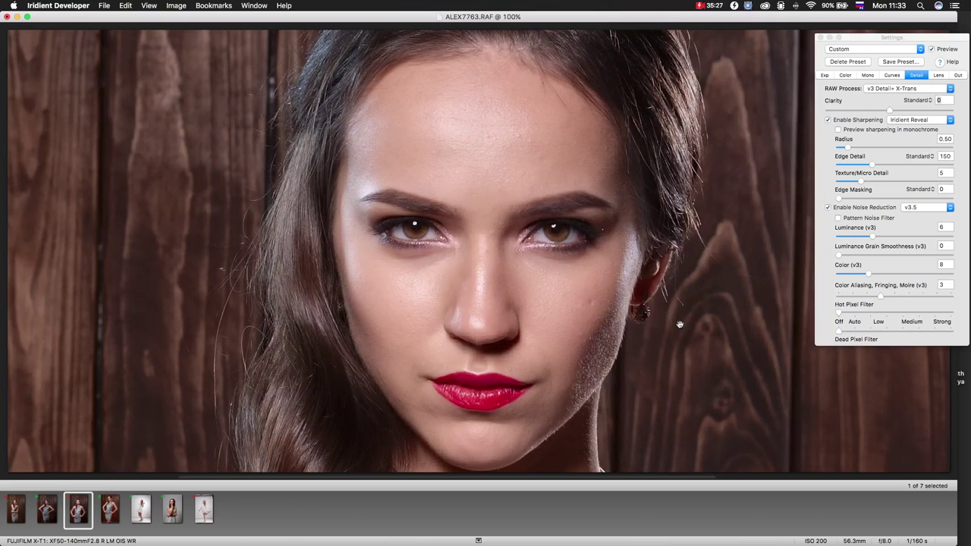
left_click(903, 146)
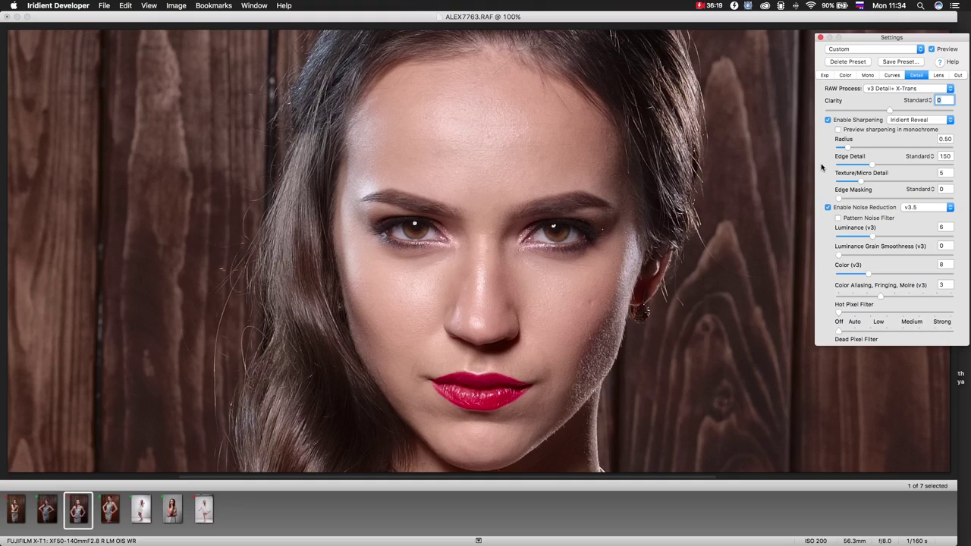
left_click(935, 121)
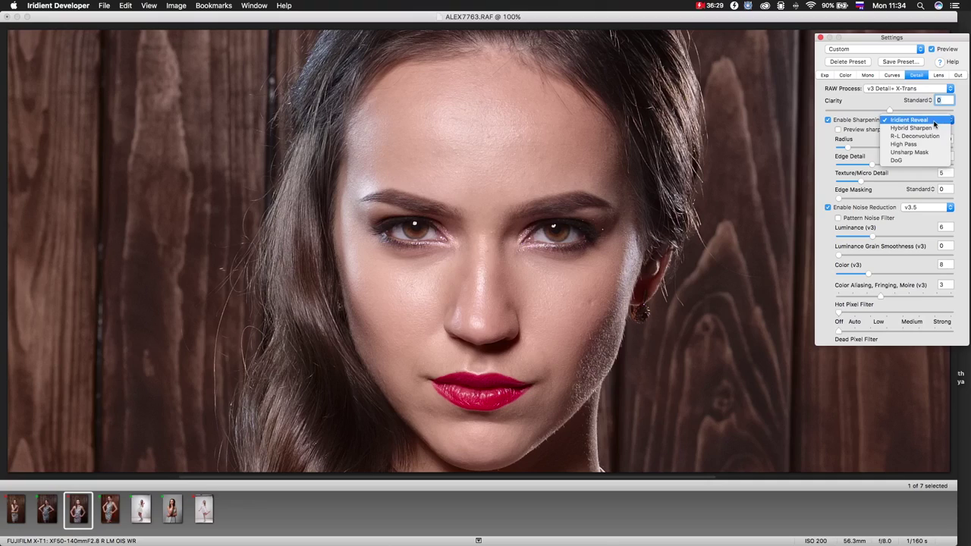
left_click(934, 128)
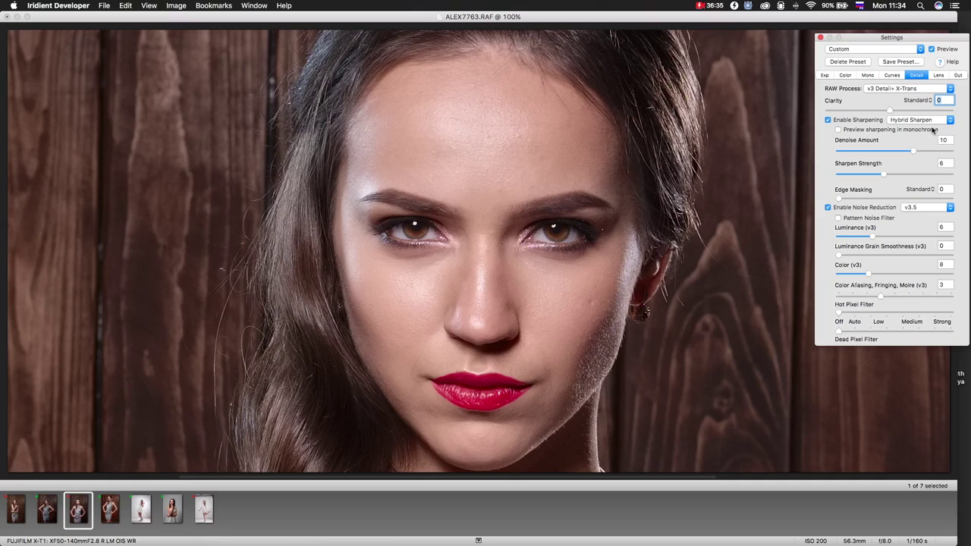
left_click(925, 120)
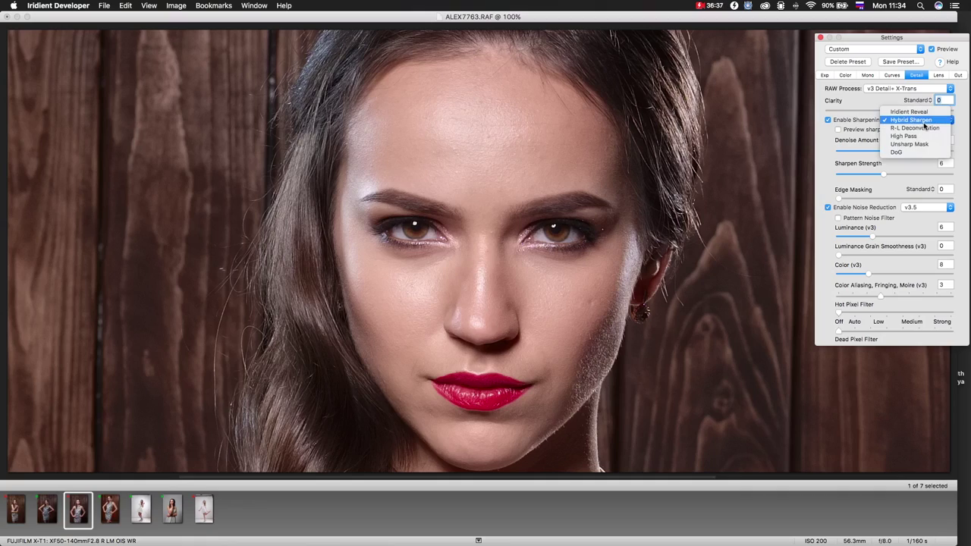
left_click(922, 136)
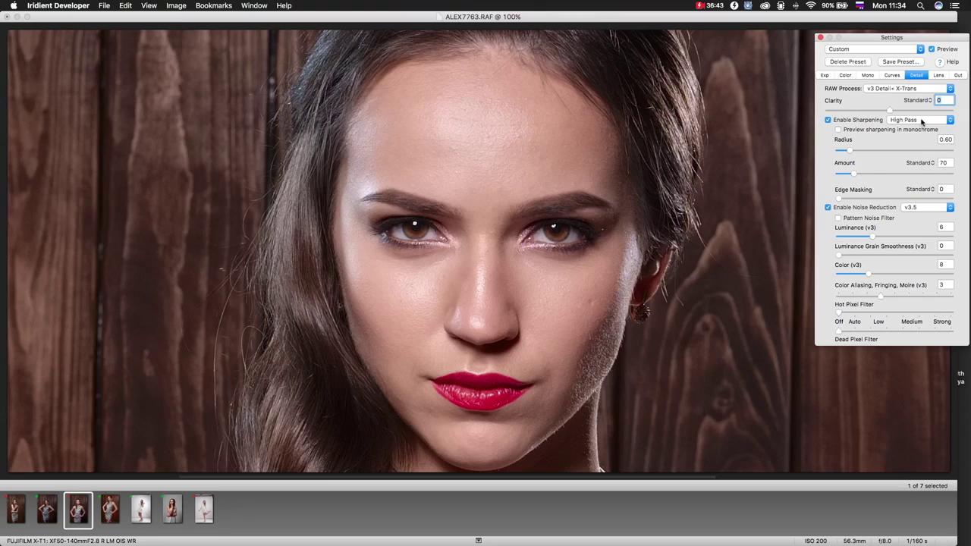
left_click(922, 120)
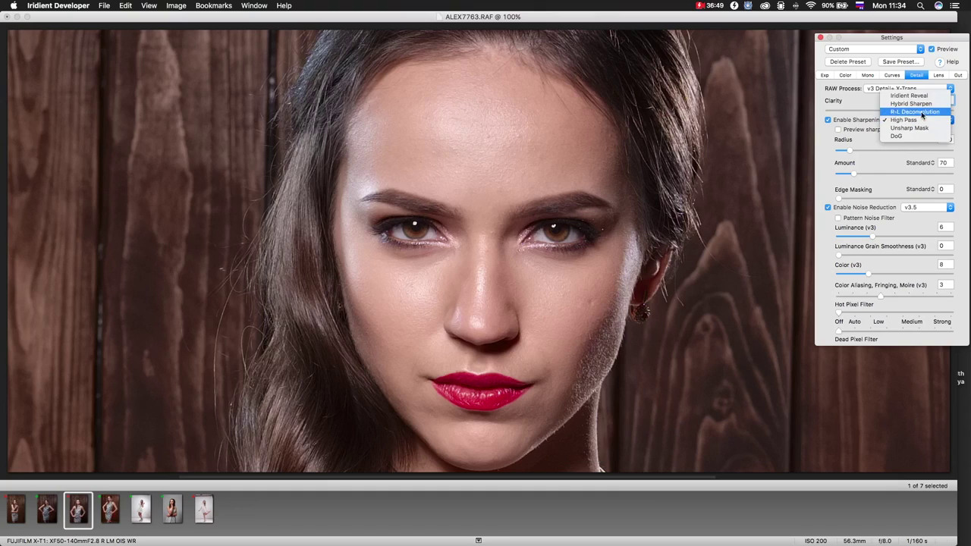
left_click(918, 97)
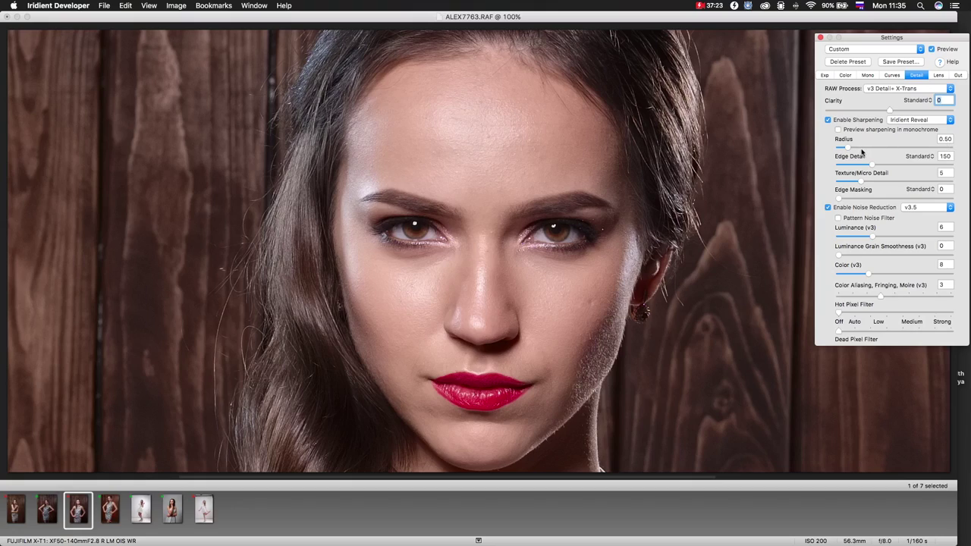
Set the Iridient Reveal sharpening to Radius 0.55, Edge Detail 160 and Texture/Micro Detail 15
left_click(947, 139)
key("Up")
left_click(943, 157)
key("Up")
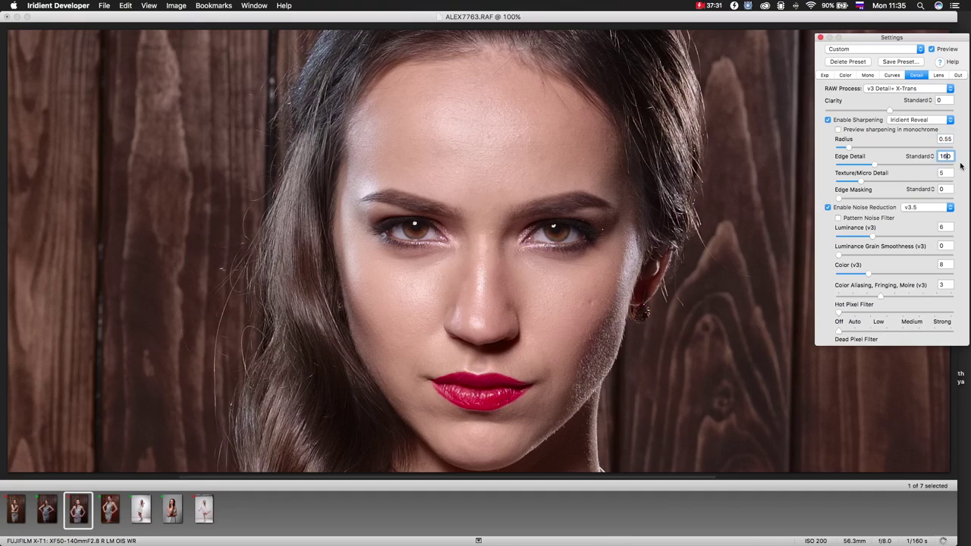
left_click(942, 174)
type("1")
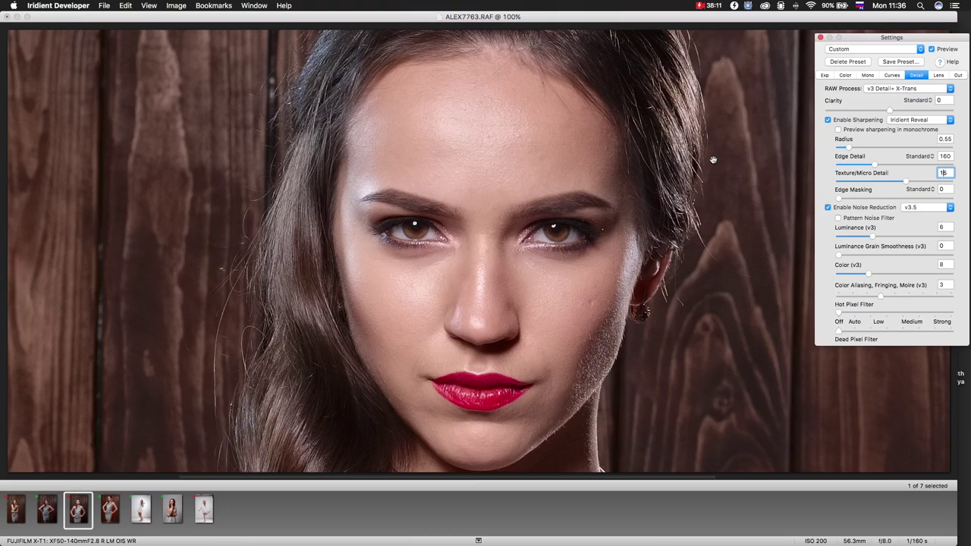
Set the Hot Pixel and Dead Pixel filters to Auto, and compare the face with noise reduction off and on
left_click(856, 332)
left_click(828, 211)
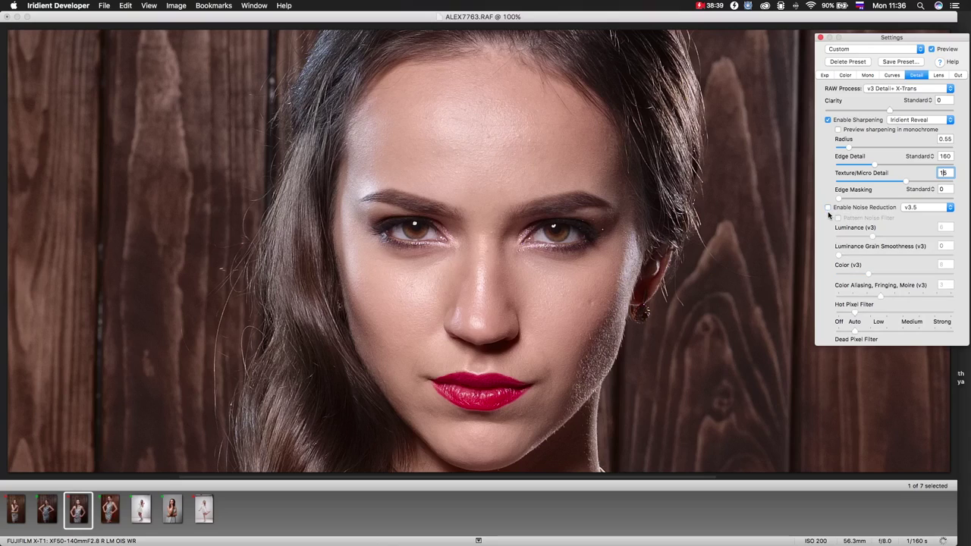
left_click(829, 210)
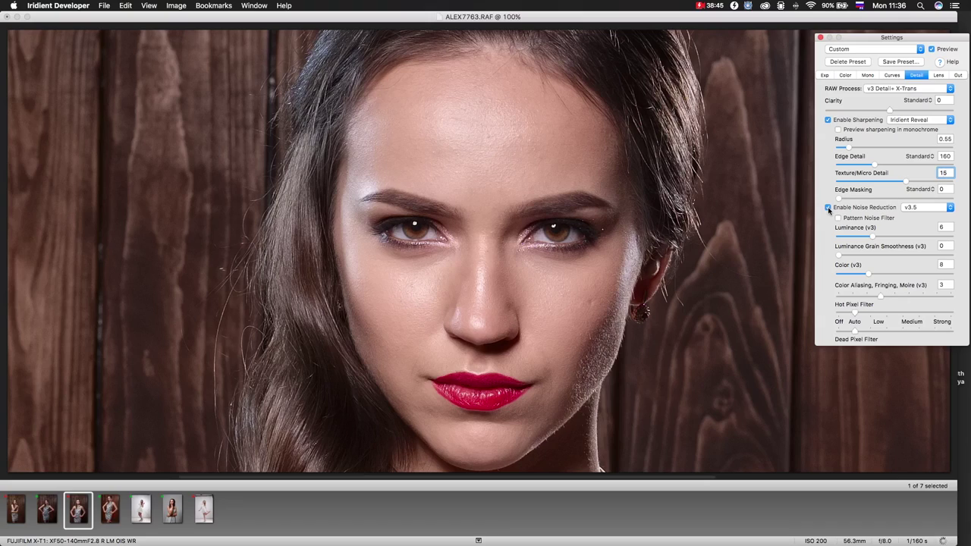
left_click(828, 208)
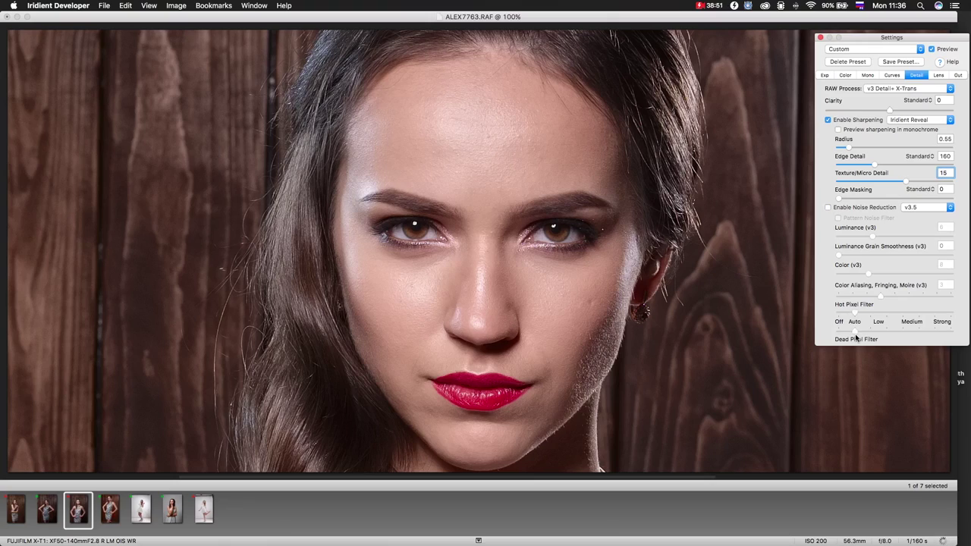
left_click(829, 207)
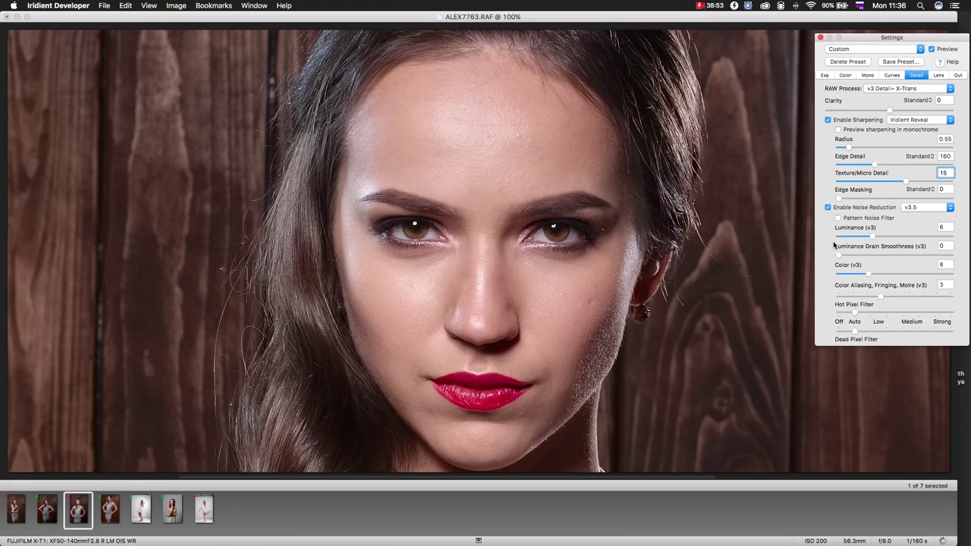
Set the noise reduction Luminance to 0, Color to 0 and Color Aliasing, Fringing, Moire to 1
left_click(838, 237)
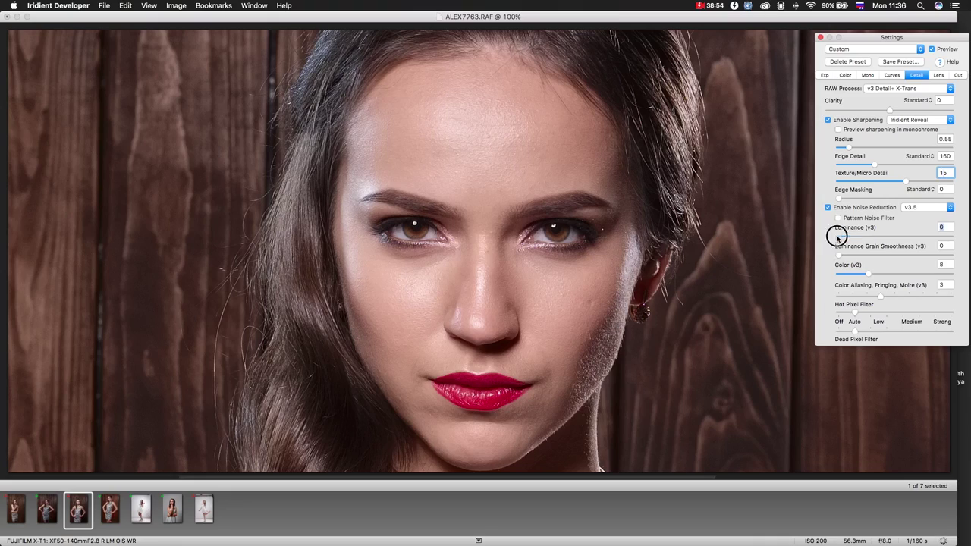
left_click(838, 275)
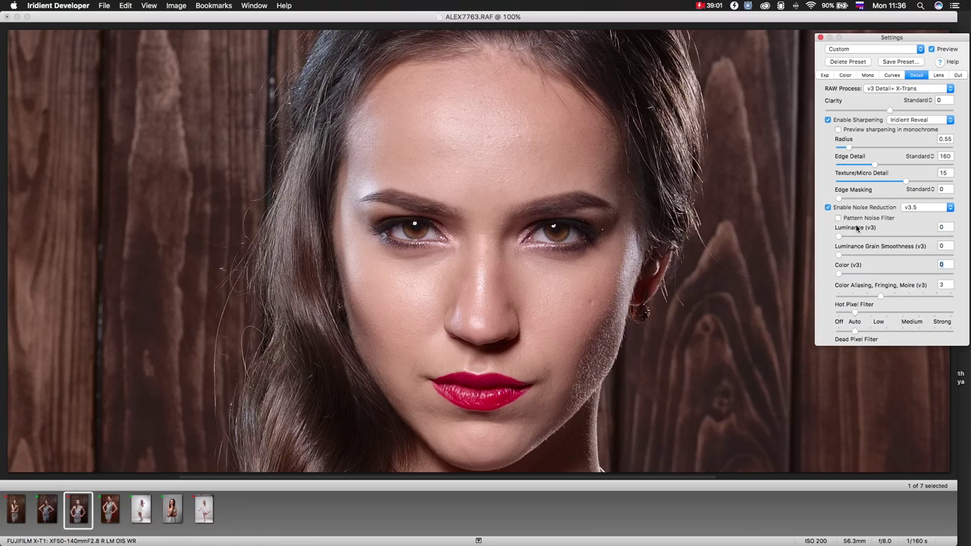
left_click(839, 297)
left_click_drag(839, 299, 853, 300)
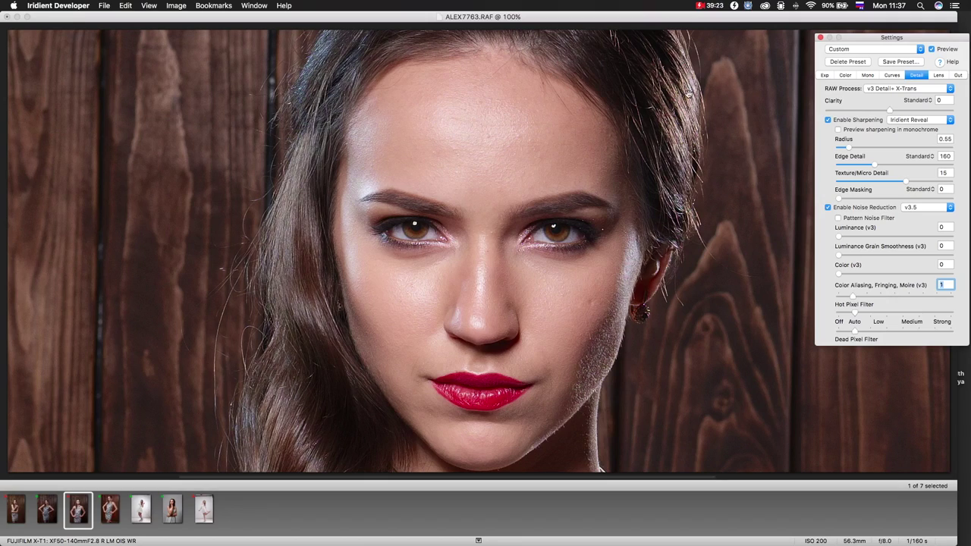
Examine the face, hair and striped dress at 100% for noise and color fringing
scroll(650, 257, "down", 4)
scroll(650, 257, "down", 4)
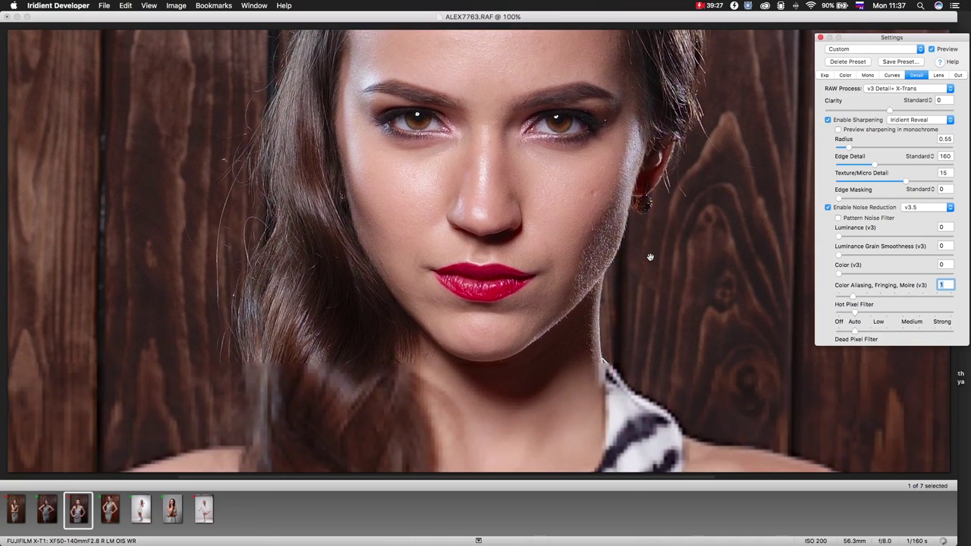
scroll(650, 257, "down", 7)
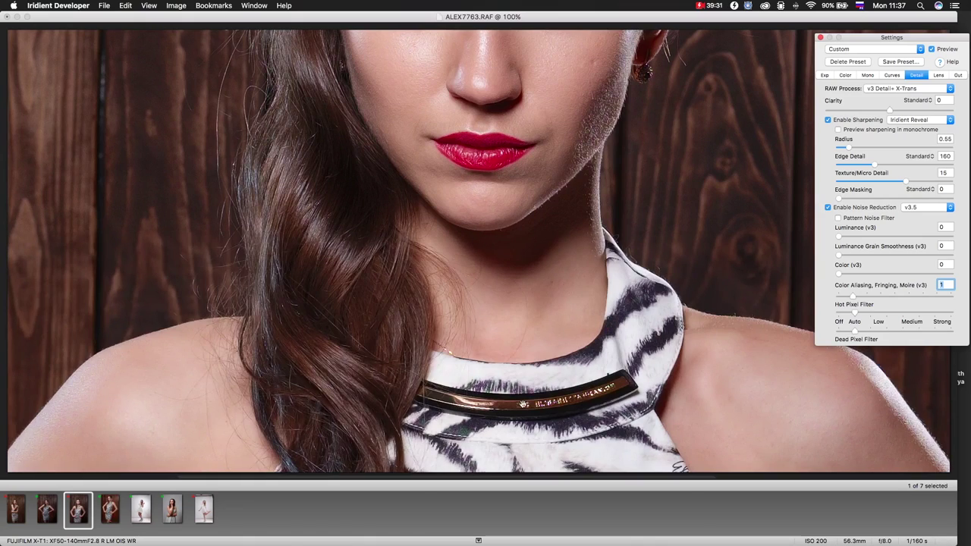
scroll(581, 403, "up", 1)
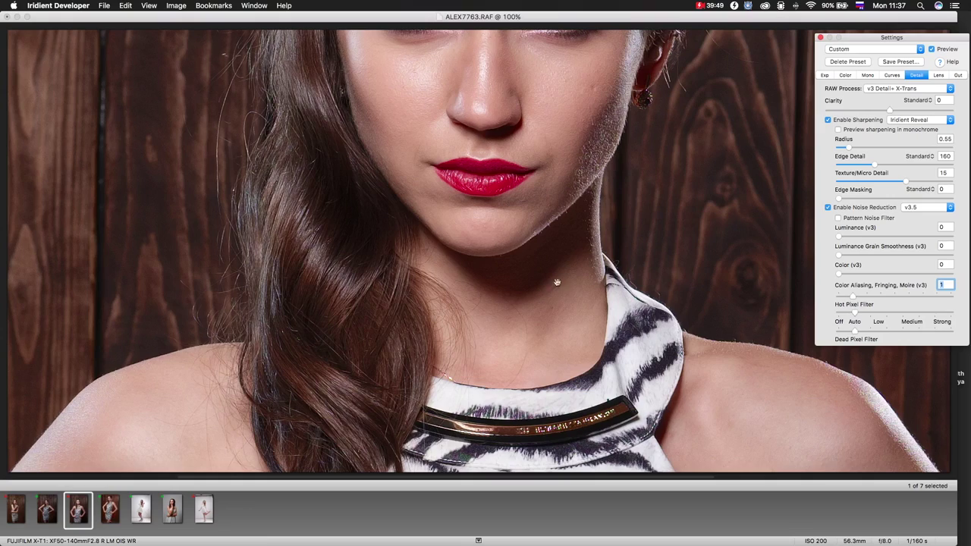
left_click_drag(539, 253, 537, 377)
left_click_drag(544, 225, 541, 261)
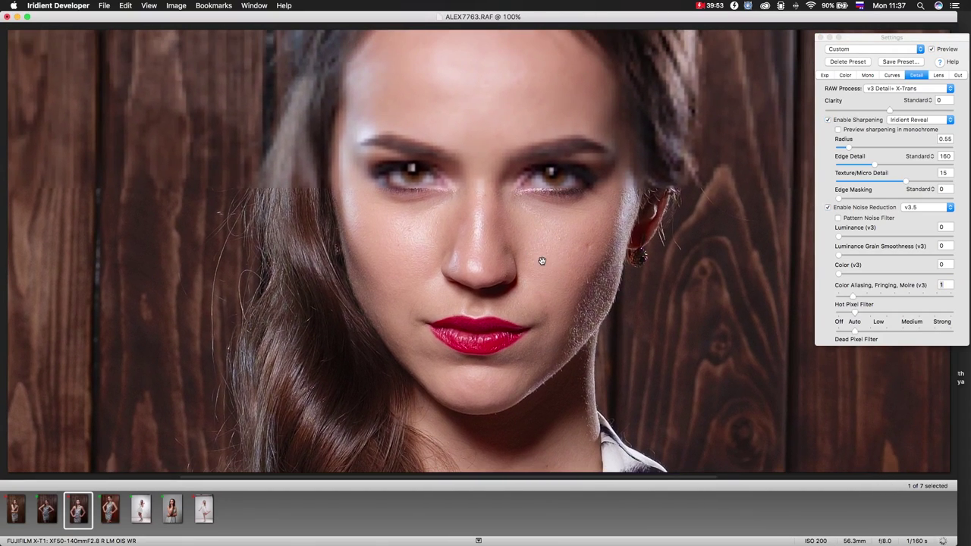
left_click(869, 260)
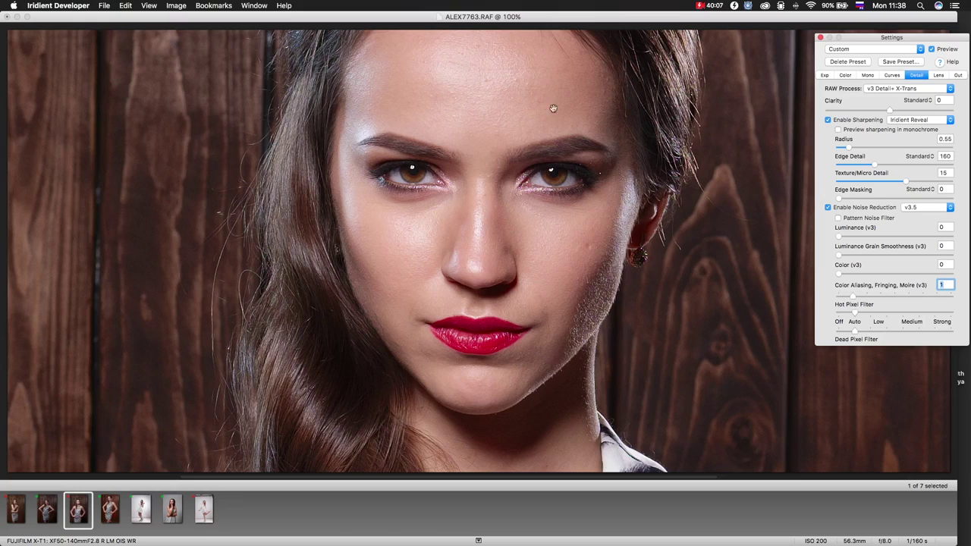
left_click_drag(480, 85, 479, 115)
left_click_drag(478, 303, 513, 165)
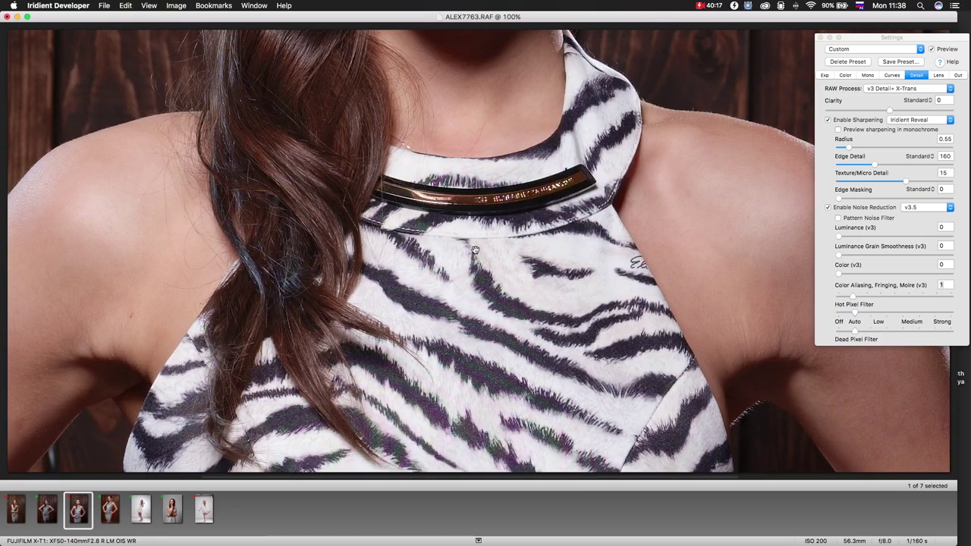
left_click_drag(474, 182, 481, 162)
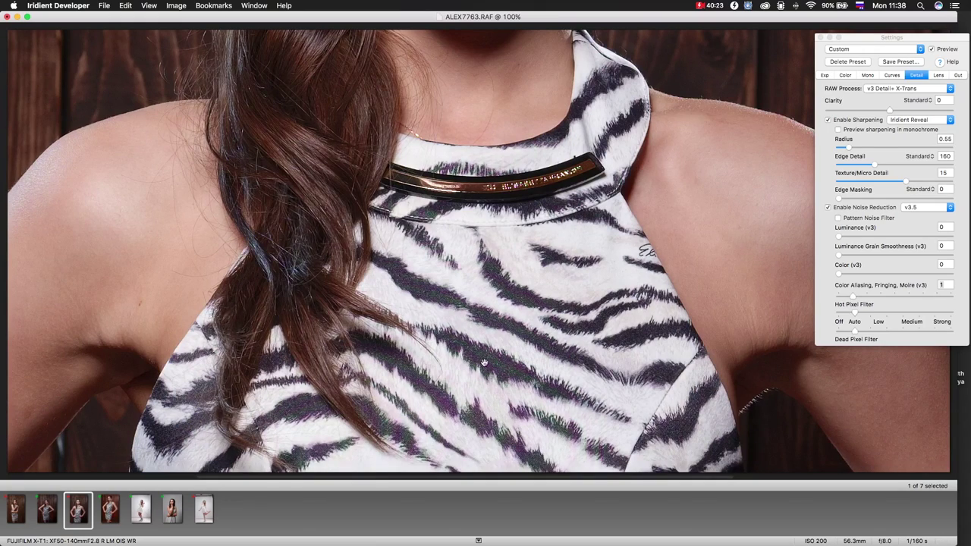
Try Color Aliasing, Fringing, Moire at 3 and Color noise reduction at 5, checking the dress and the face
left_click(865, 286)
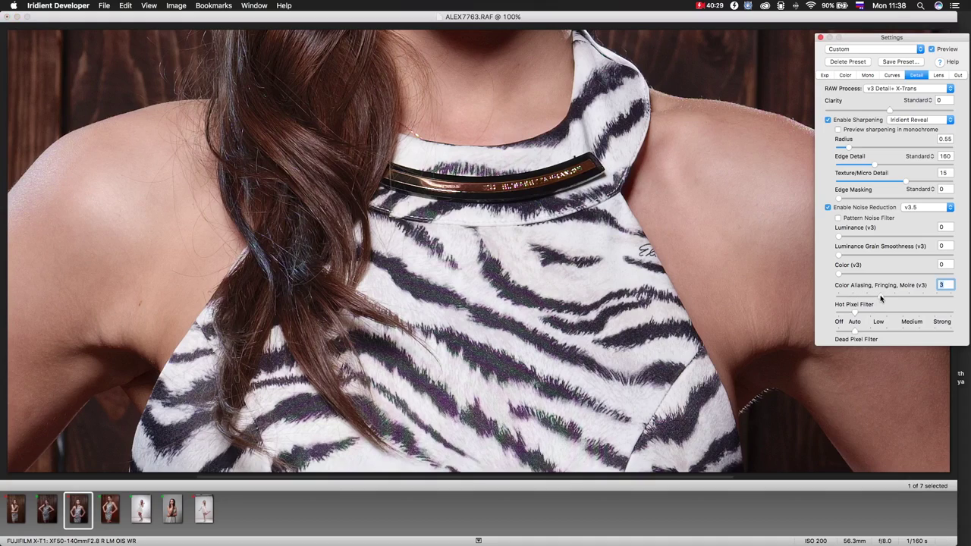
left_click(858, 274)
left_click(516, 337)
left_click_drag(516, 337, 486, 461)
left_click_drag(503, 195, 546, 311)
left_click_drag(514, 134, 522, 232)
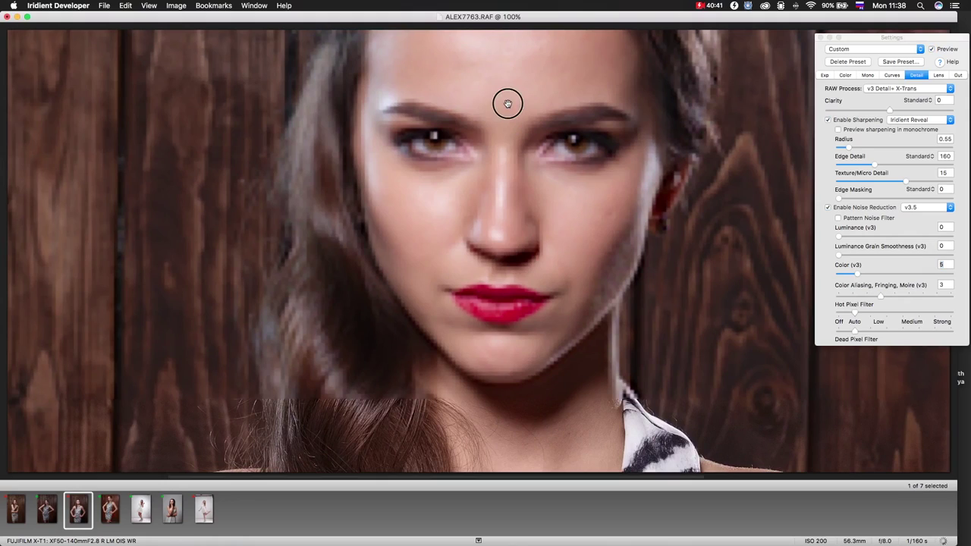
left_click_drag(506, 101, 500, 136)
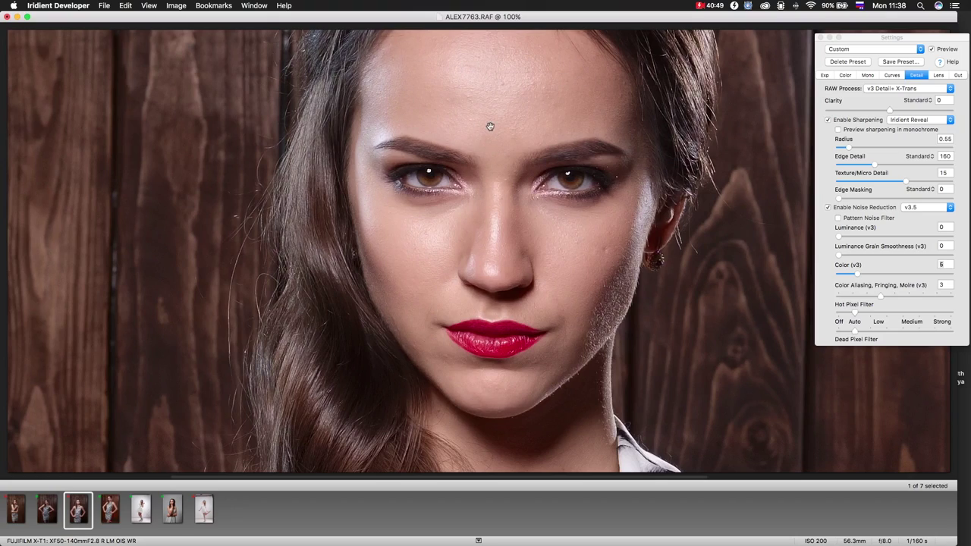
Set both the Color noise reduction and Color Aliasing, Fringing, Moire to 0
left_click(831, 243)
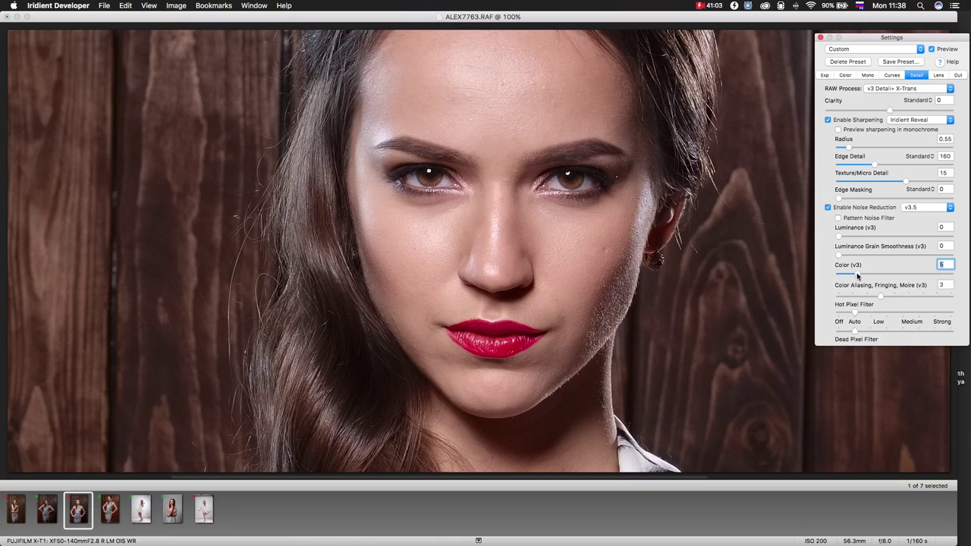
left_click_drag(857, 275, 833, 275)
left_click(838, 296)
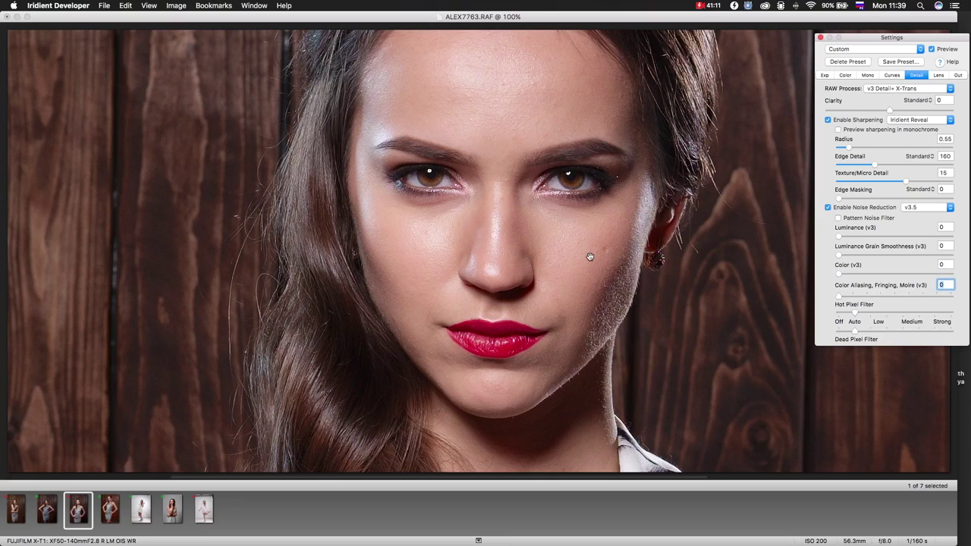
Make the lens profile use the camera on/off settings and enable Transverse Chromatic Aberration with Red/Cyan -4 and Blue/Yellow +3, without automatic correction
left_click(940, 76)
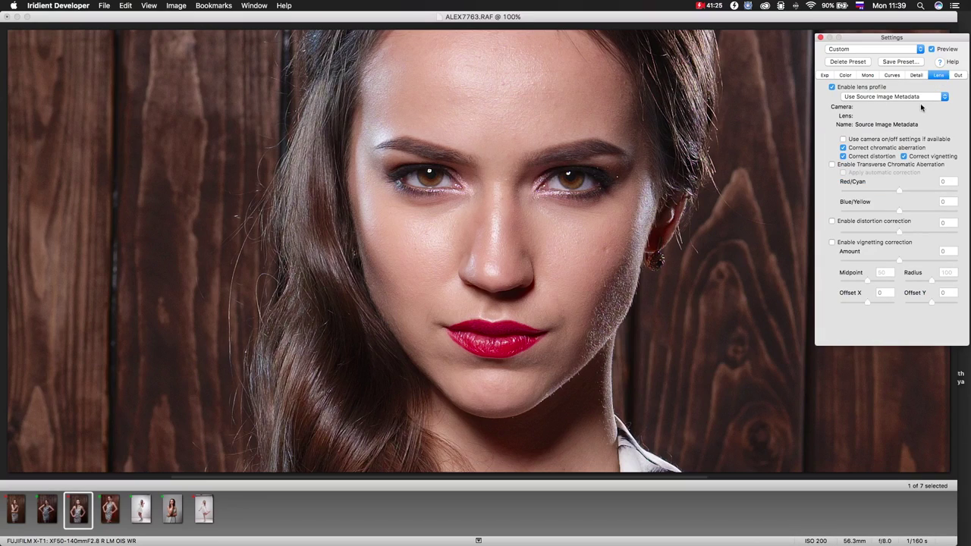
left_click(842, 139)
left_click(832, 163)
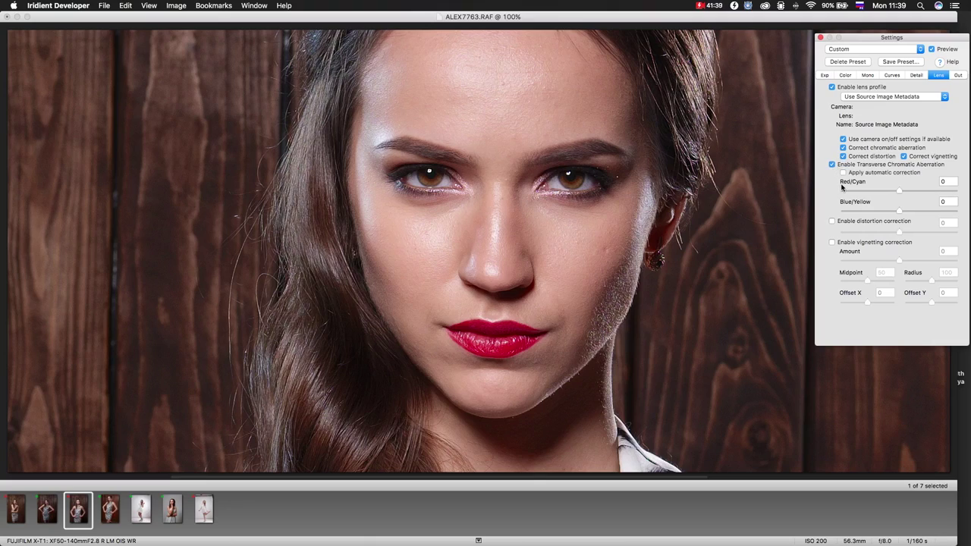
left_click(844, 173)
left_click(843, 173)
left_click_drag(899, 191, 901, 215)
left_click(507, 292)
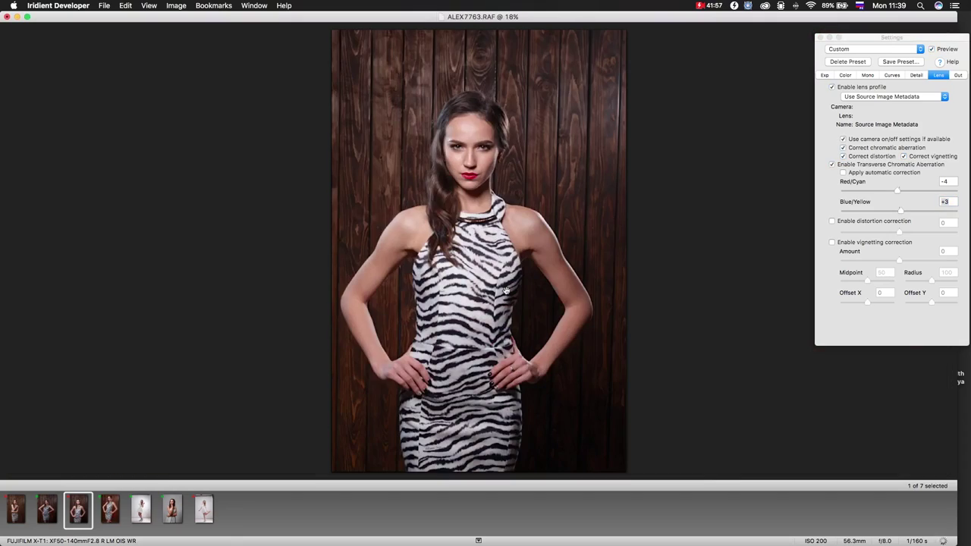
Enable distortion correction, try an amount of +89 and set it back to 0
left_click(832, 222)
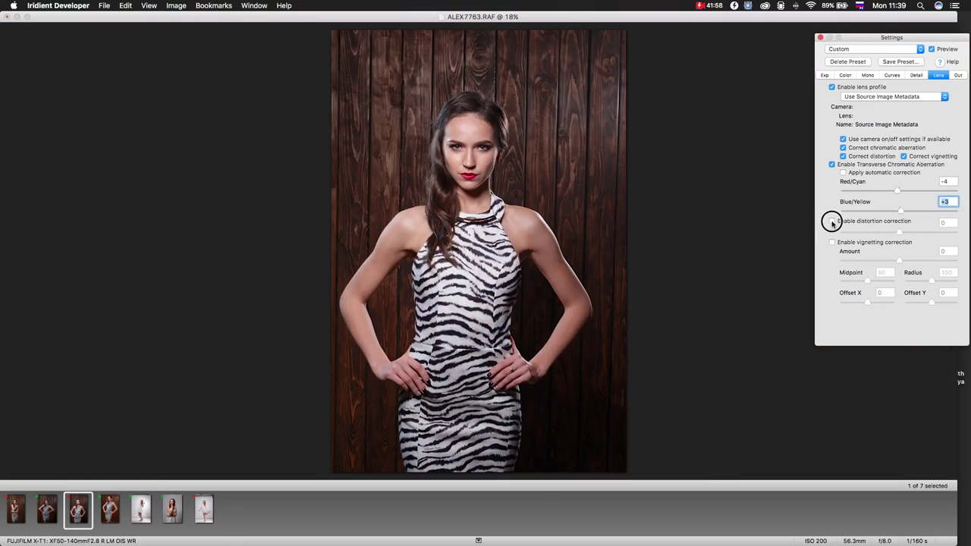
left_click_drag(900, 234, 911, 237)
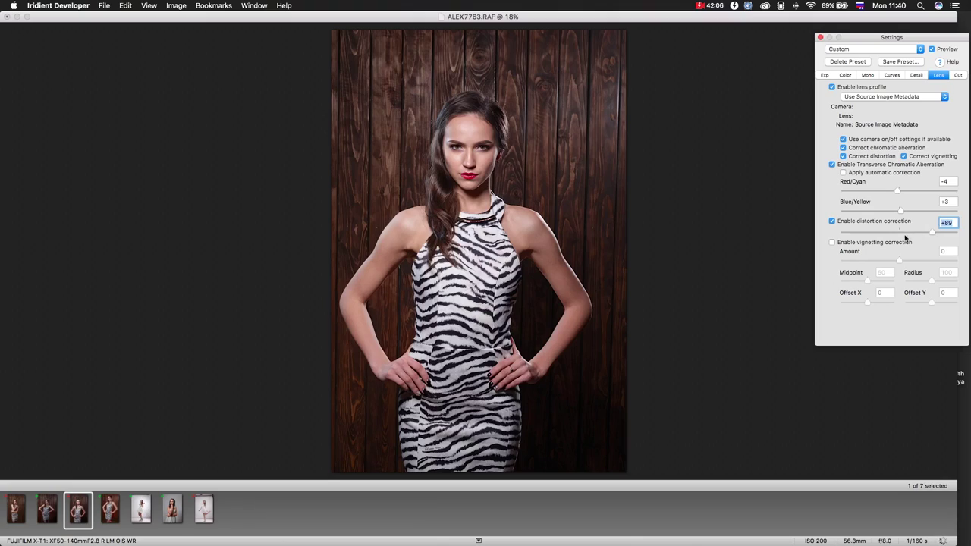
left_click(900, 235)
Enable vignetting correction and try Amount -61 and +86 with Midpoint 83, Radius 162, Offset X +78 and Offset Y -72
left_click(832, 244)
left_click_drag(899, 259, 925, 260)
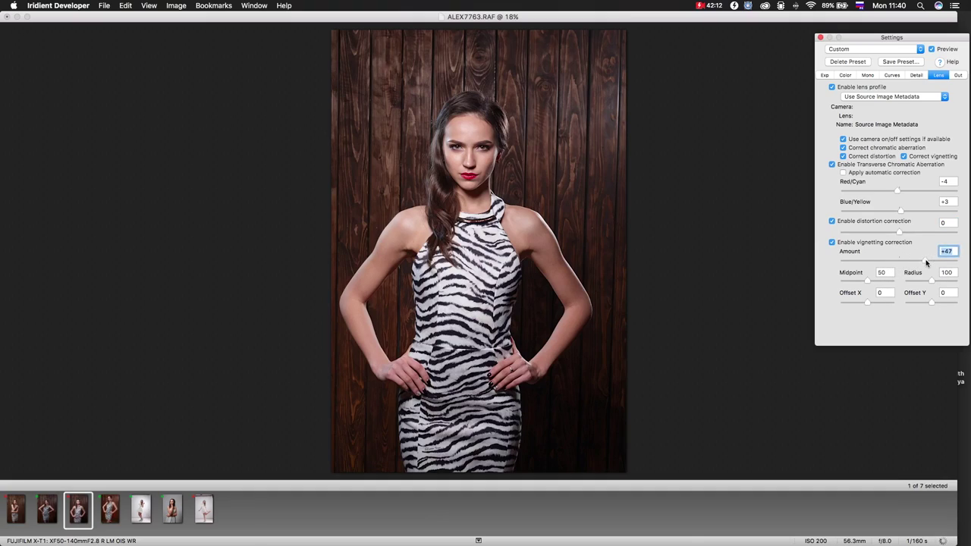
left_click_drag(926, 263, 884, 283)
left_click(945, 283)
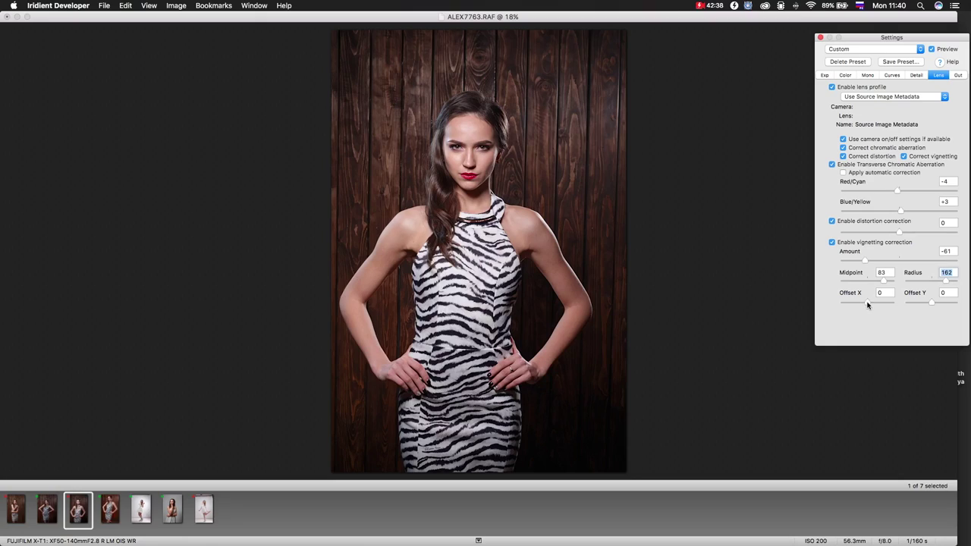
left_click_drag(868, 305, 917, 304)
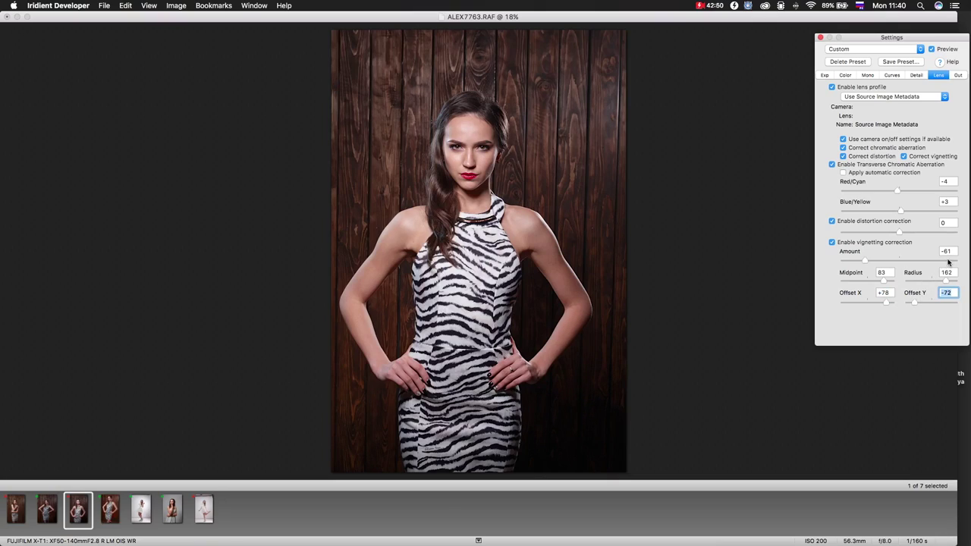
left_click(947, 262)
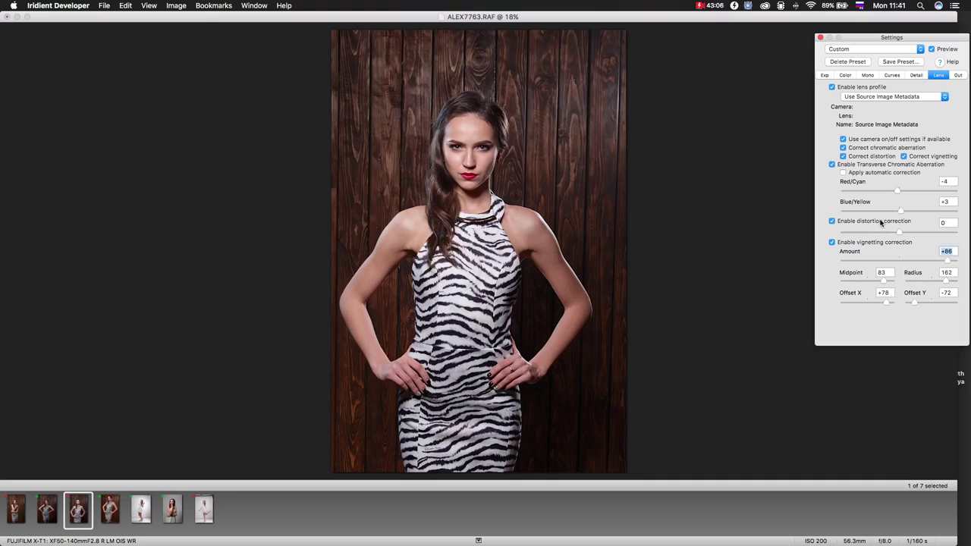
Set the vignetting correction to Amount 0, Midpoint 50, Radius 50, Offset X +50 and Offset Y +50
left_click(872, 274)
type("50")
key("Tab")
type("50")
left_click(941, 251)
type("0")
left_click(954, 293)
type("50")
left_click(892, 293)
type("50")
key("Return")
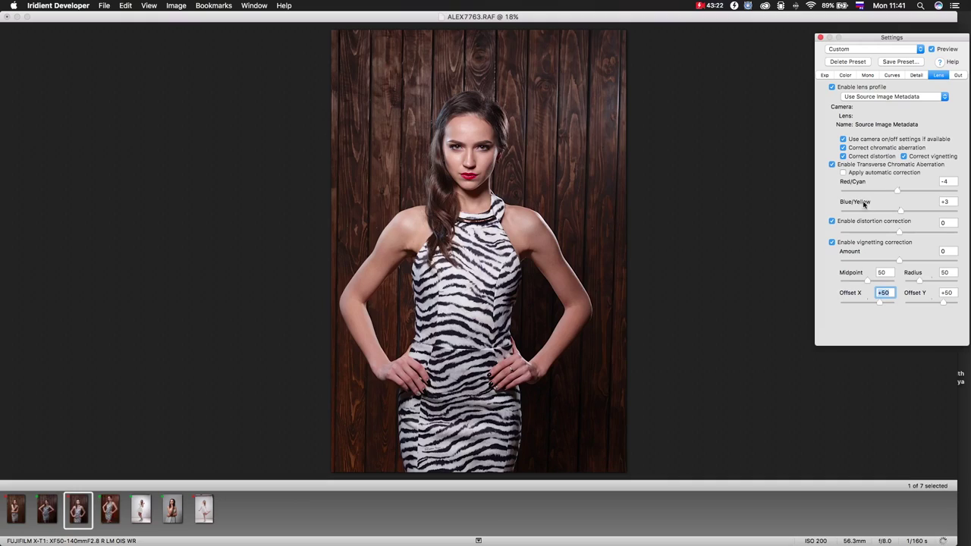
Enable custom orientation and straighten the image by about -0.78 along a vertical line of the wooden background
left_click(958, 75)
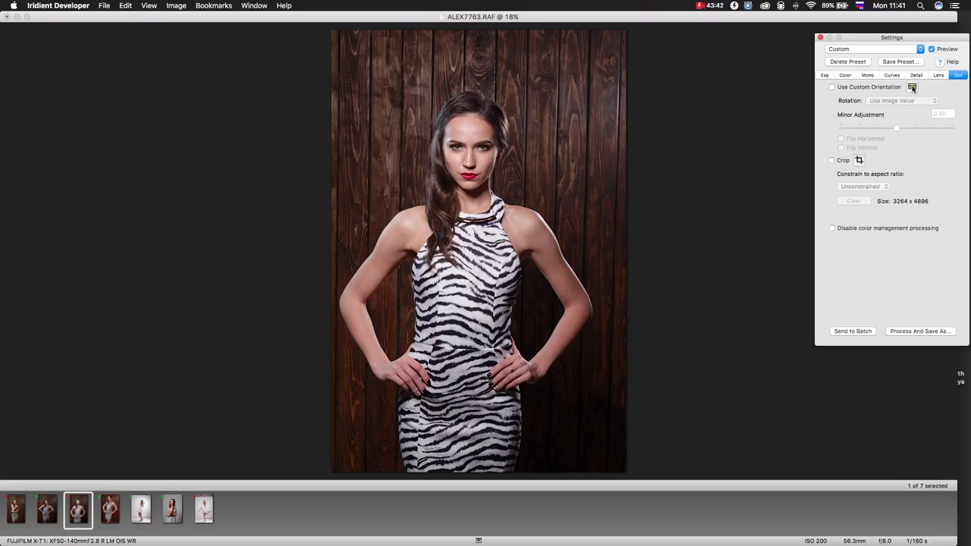
left_click(832, 88)
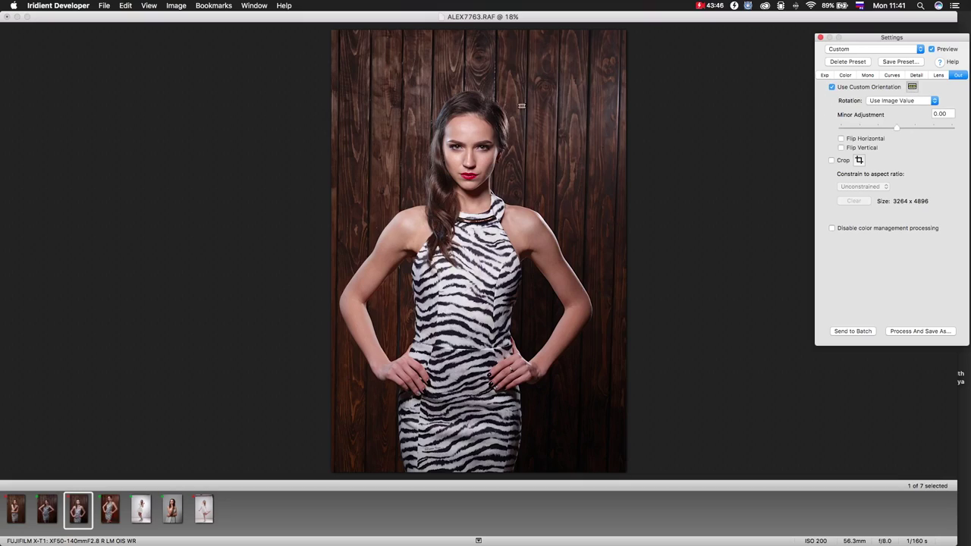
left_click_drag(402, 32, 398, 470)
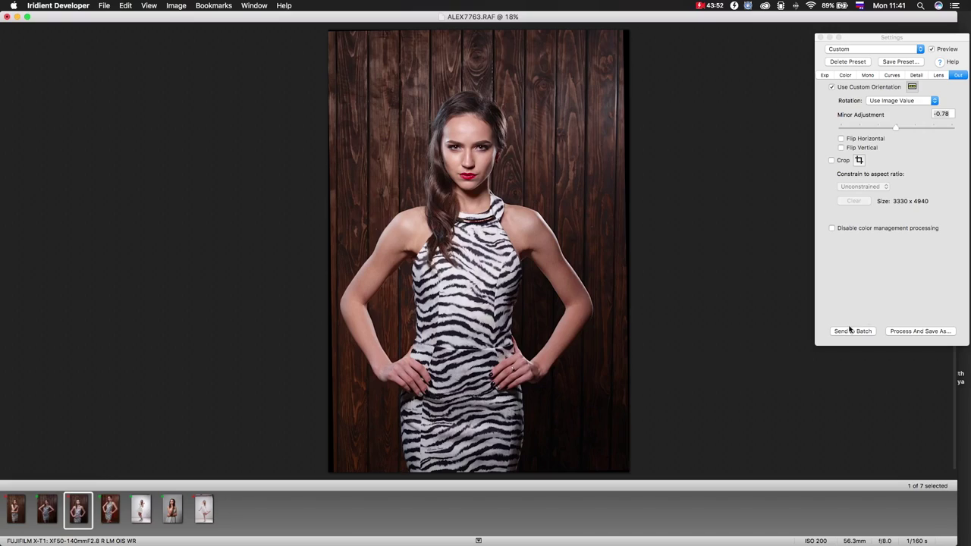
left_click(937, 258)
Crop the image with the Original Ratio constraint to about 3055 x 4582 pixels, excluding the black edges
left_click(832, 161)
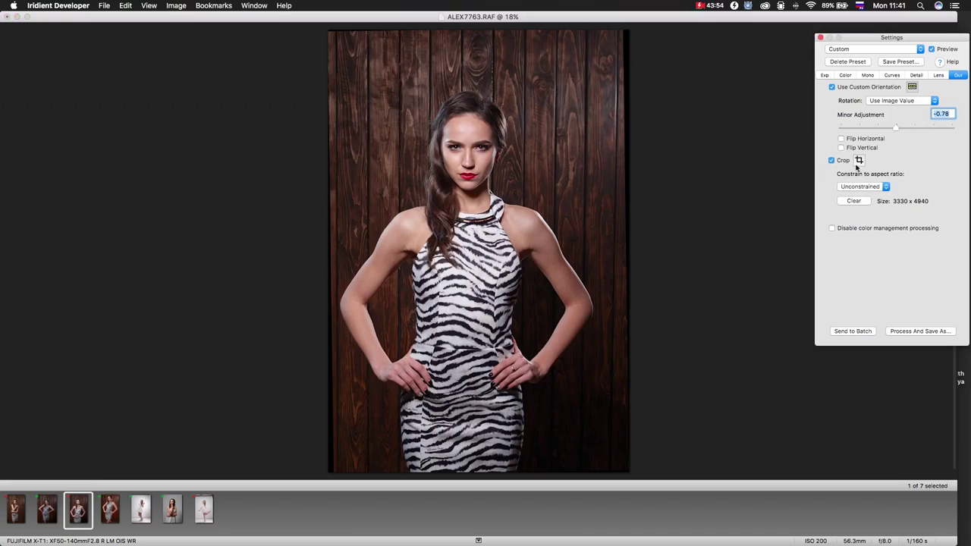
left_click(860, 187)
left_click(855, 196)
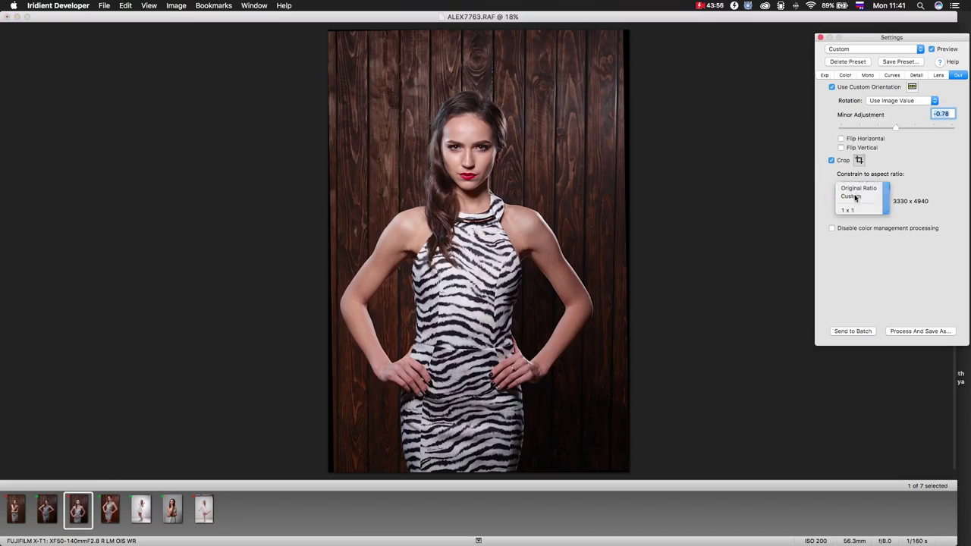
left_click_drag(331, 42, 609, 402)
left_click_drag(395, 299, 422, 284)
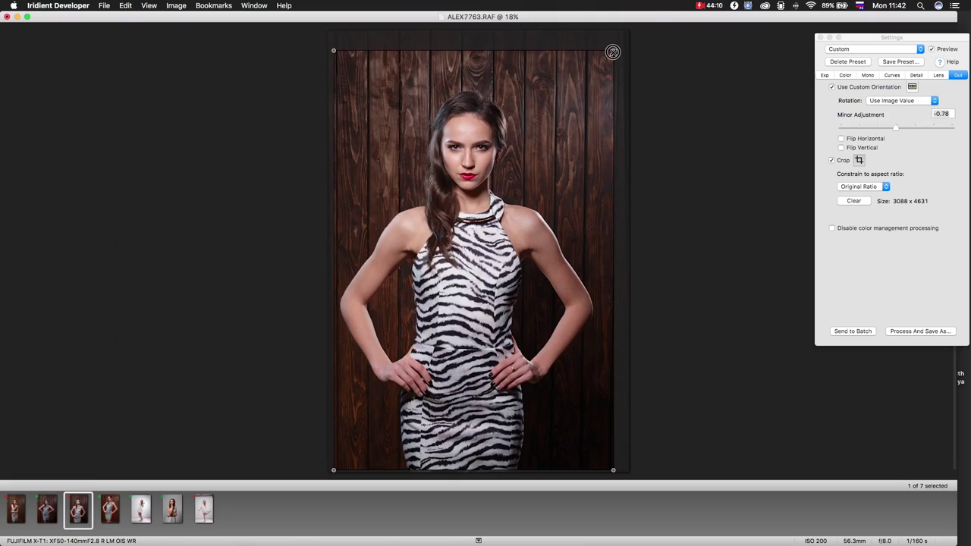
left_click_drag(613, 51, 610, 54)
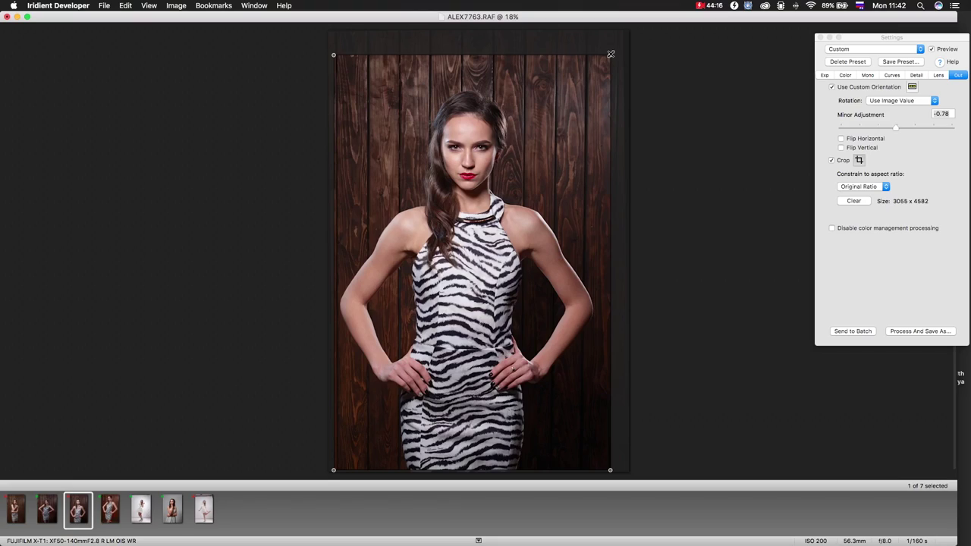
Open the program preferences to view the available options and close them without changes
left_click(70, 6)
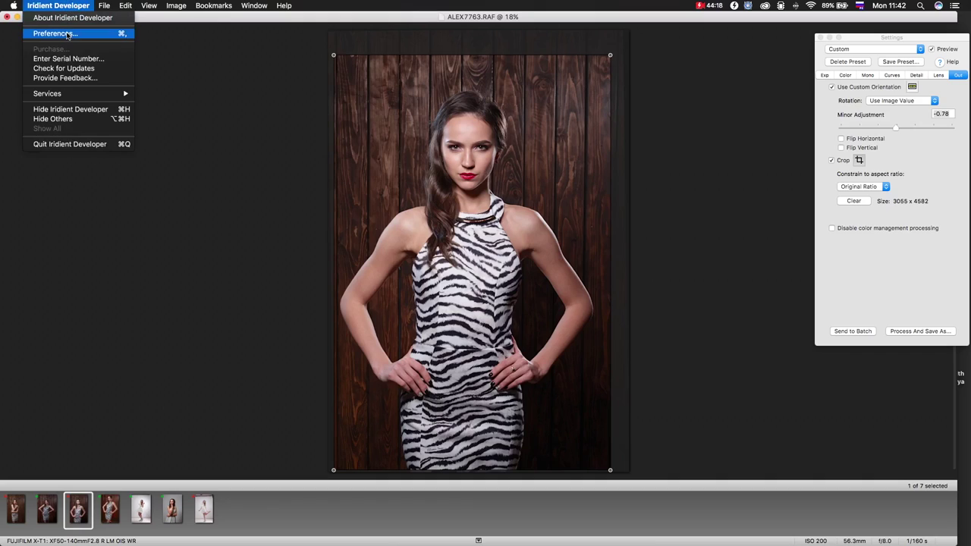
left_click(66, 34)
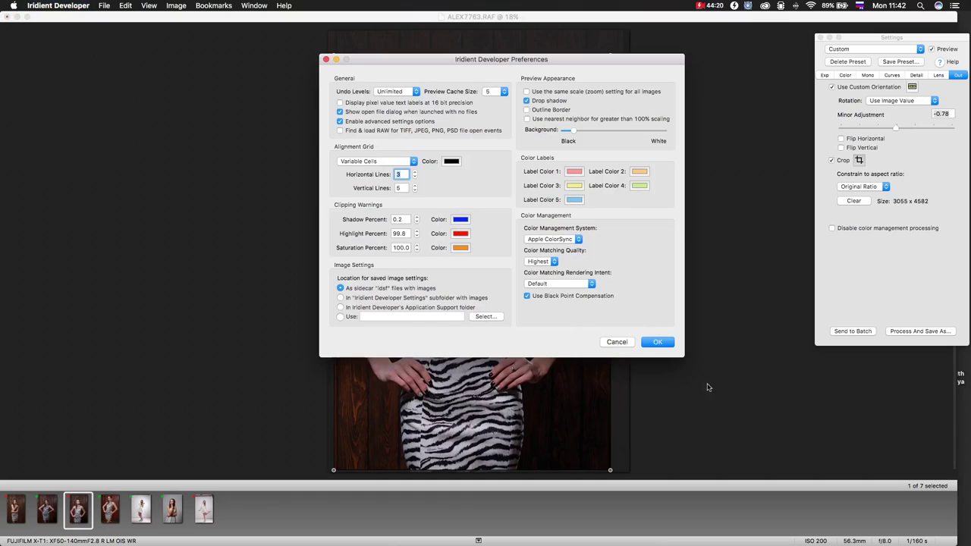
left_click(617, 342)
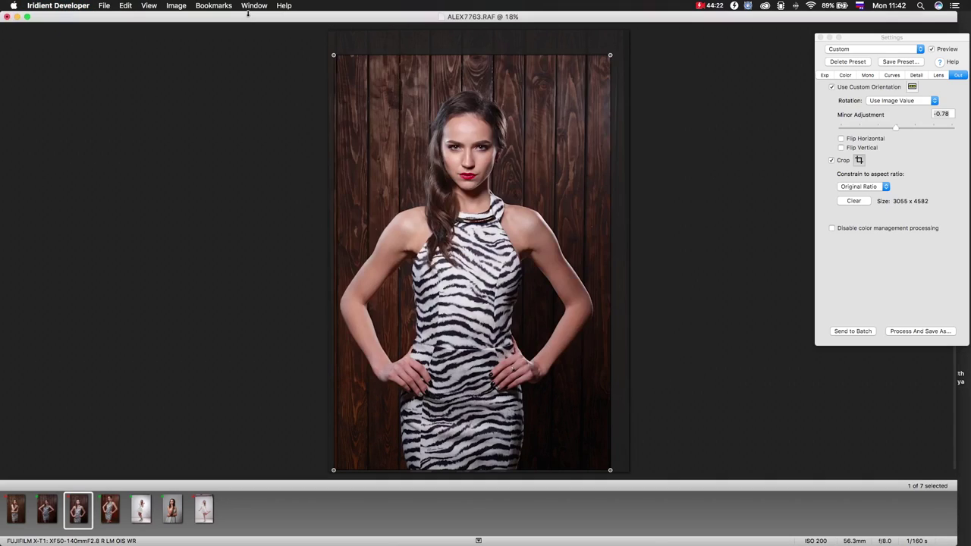
Review the File Format and Image Size options in the Batch Settings window and close it without changes
left_click(254, 5)
left_click(257, 123)
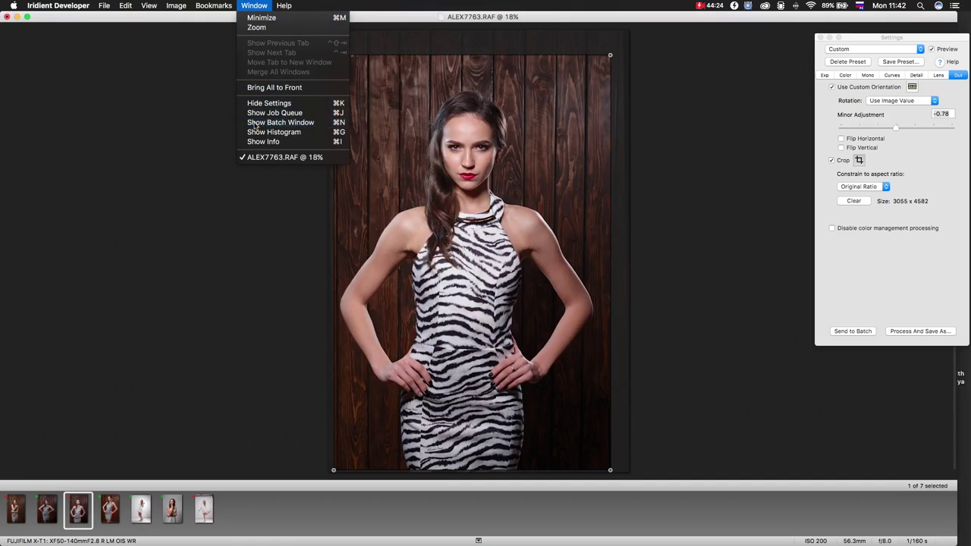
left_click_drag(486, 104, 174, 96)
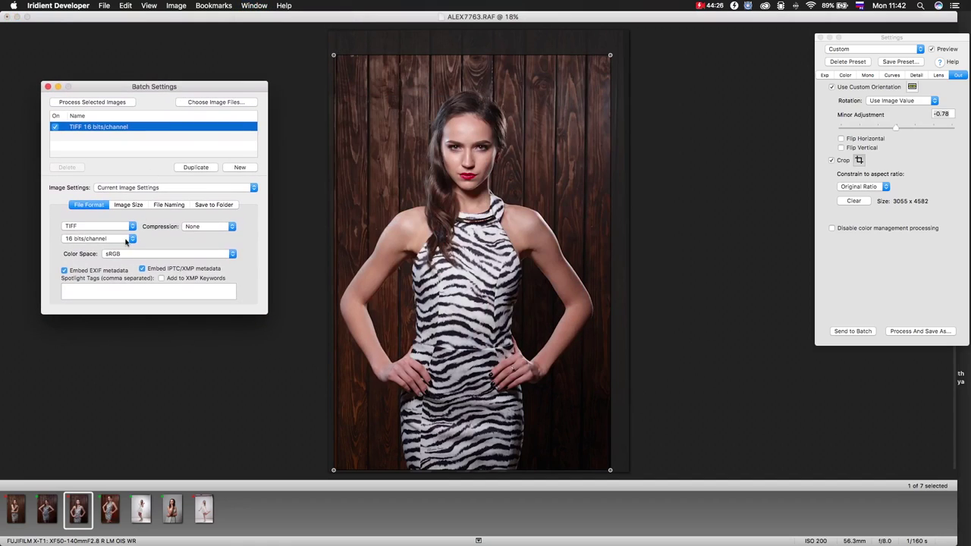
left_click(127, 205)
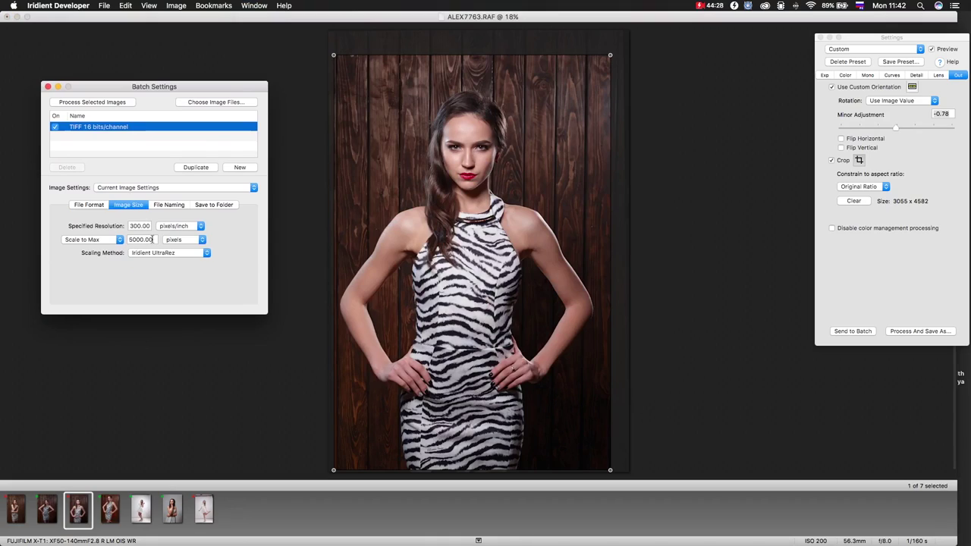
left_click(48, 87)
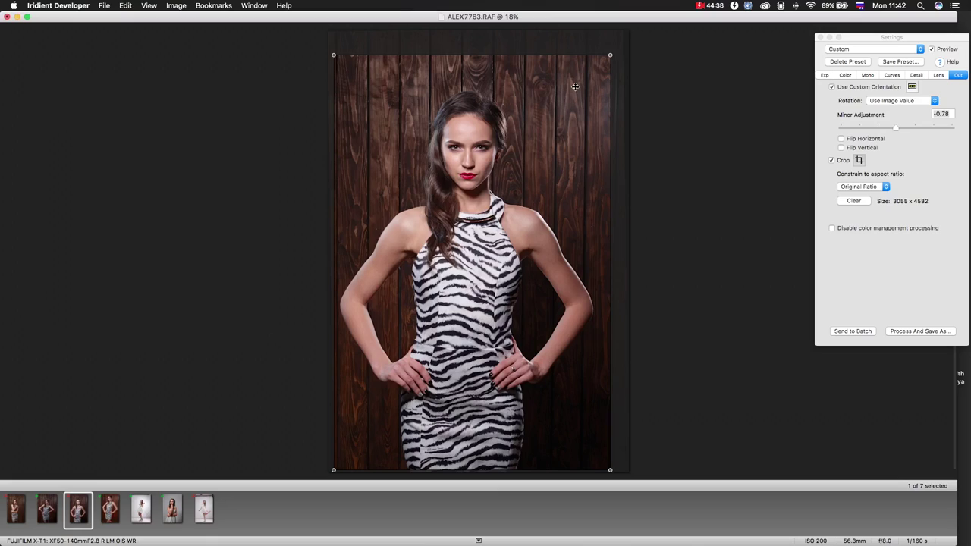
Tighten the crop from its upper corner to about 2952 x 4428 pixels, keeping the Original Ratio
left_click_drag(610, 54, 600, 69)
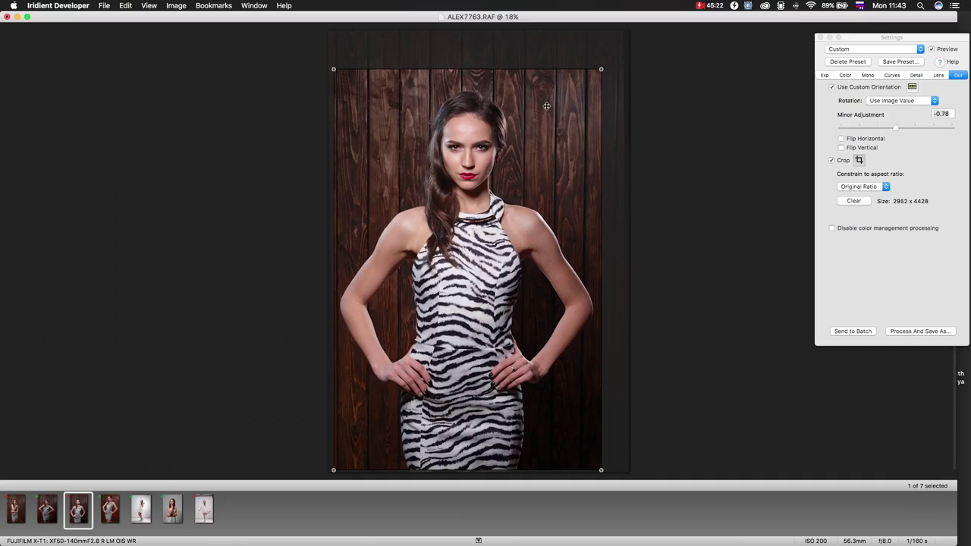
left_click(867, 287)
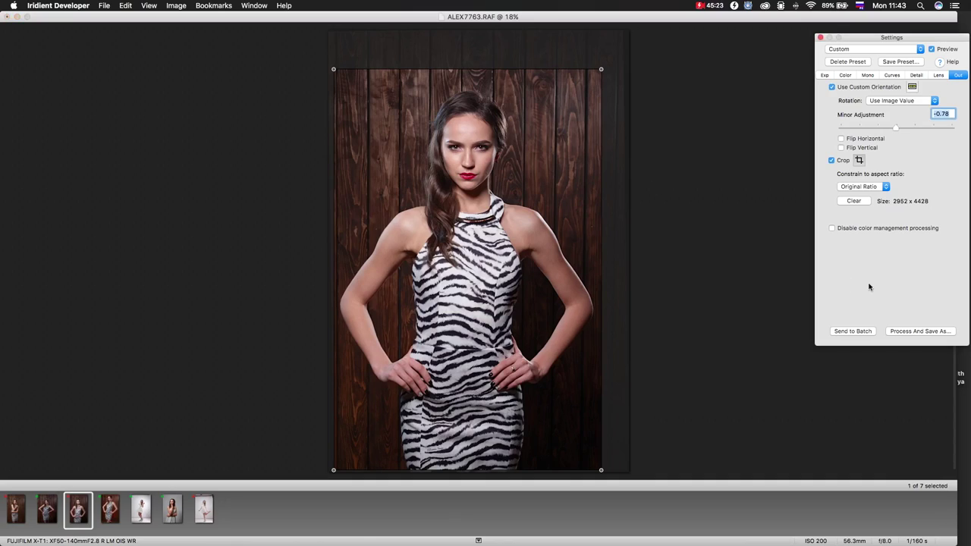
Go through the Process And Save As options with the desktop folder Fuji X-T1 and Iridient UltraRez Sharper scaling, and cancel the export
left_click(915, 333)
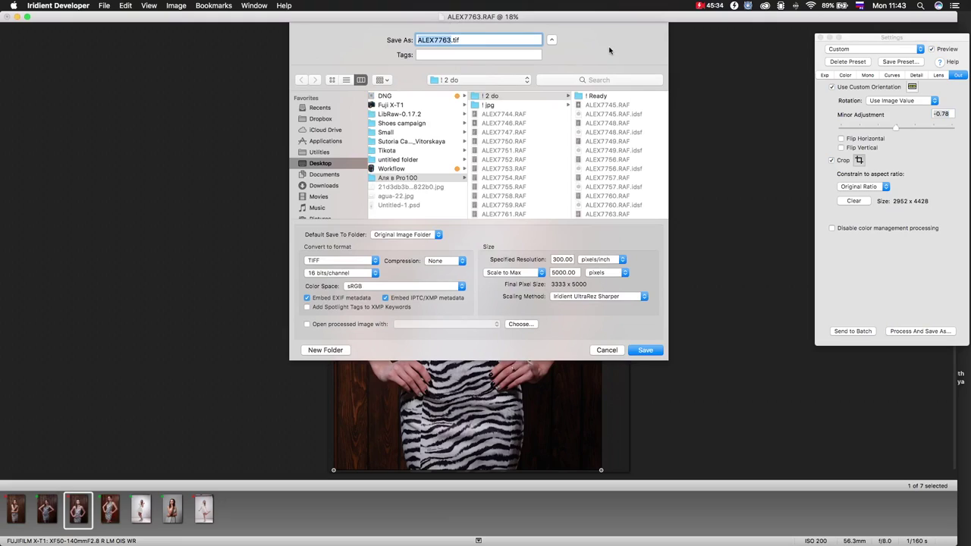
left_click(323, 165)
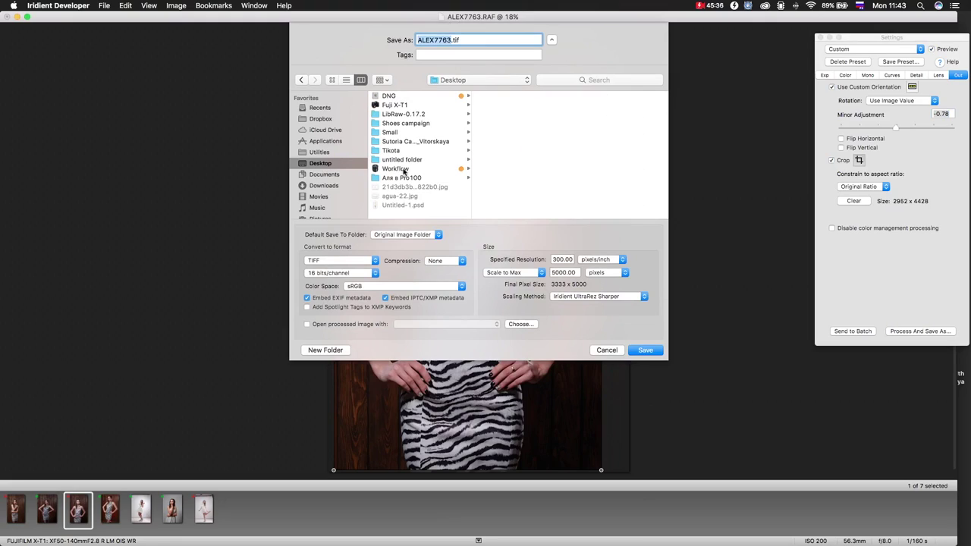
left_click(396, 105)
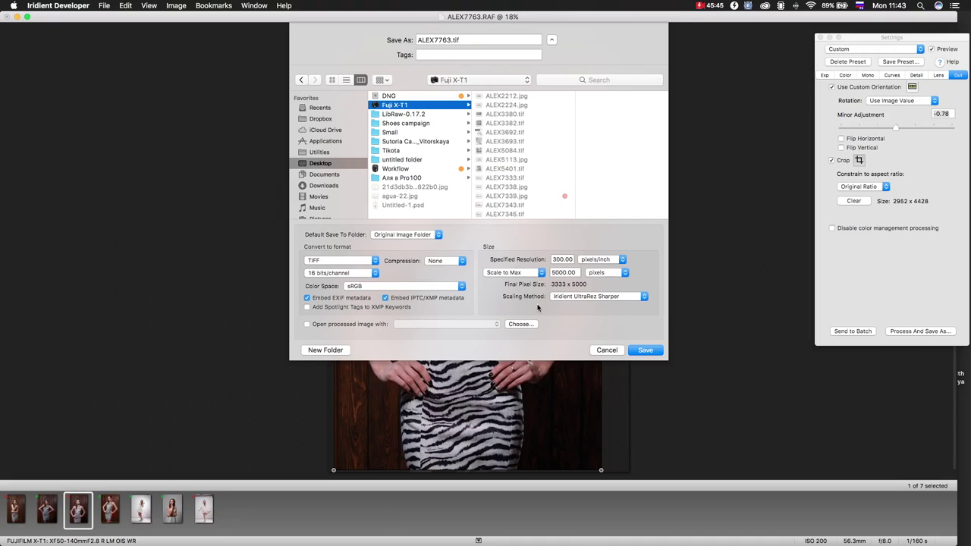
left_click(593, 297)
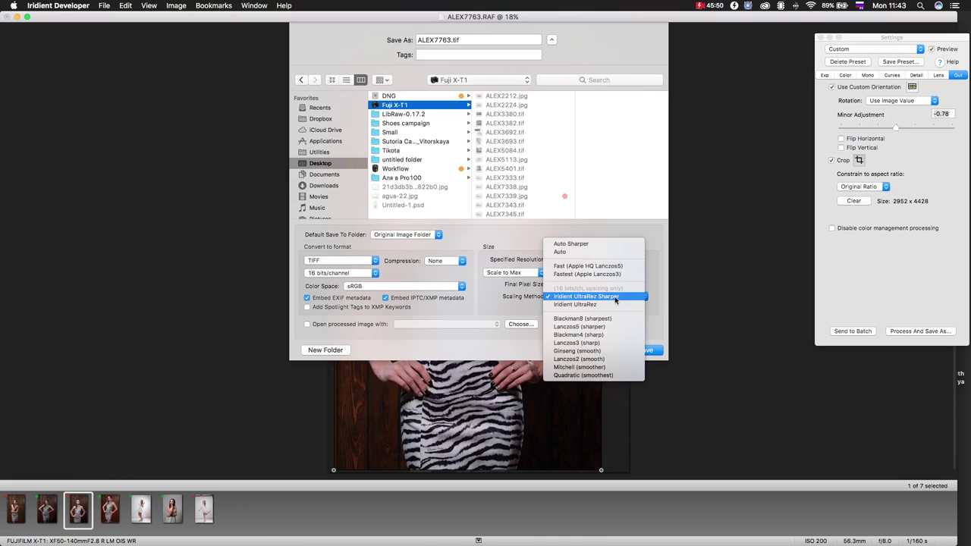
left_click(615, 300)
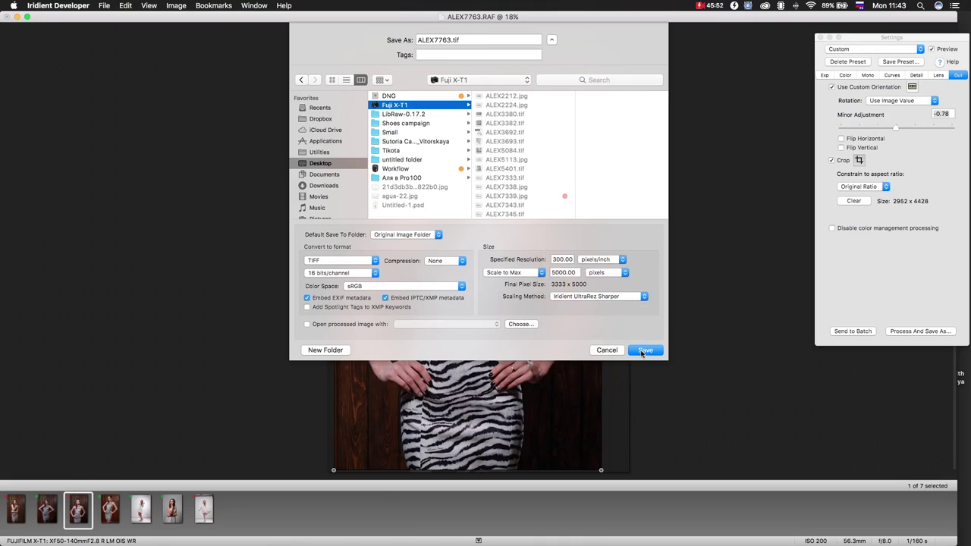
left_click(599, 351)
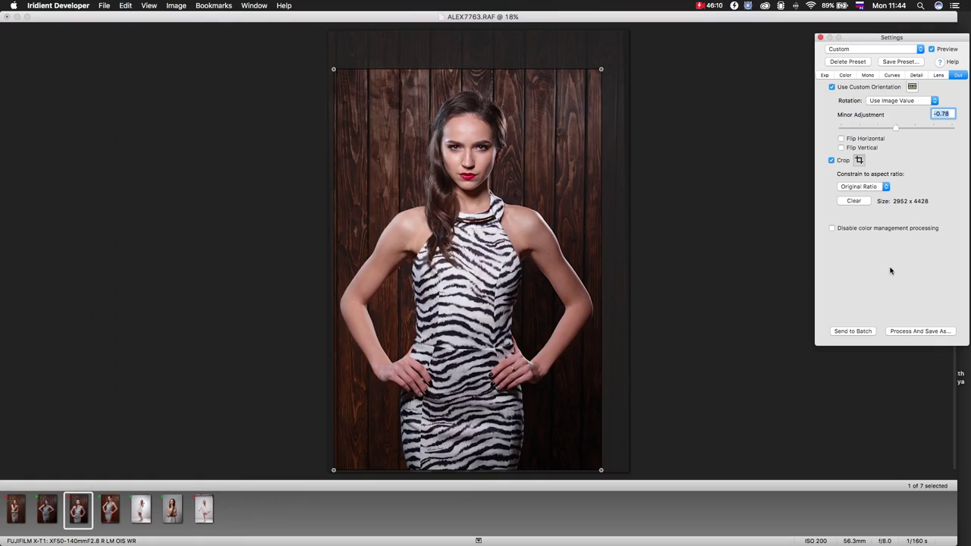
Show the exposure adjustments of ALEX7763.RAF and copy all of its development settings
left_click(826, 75)
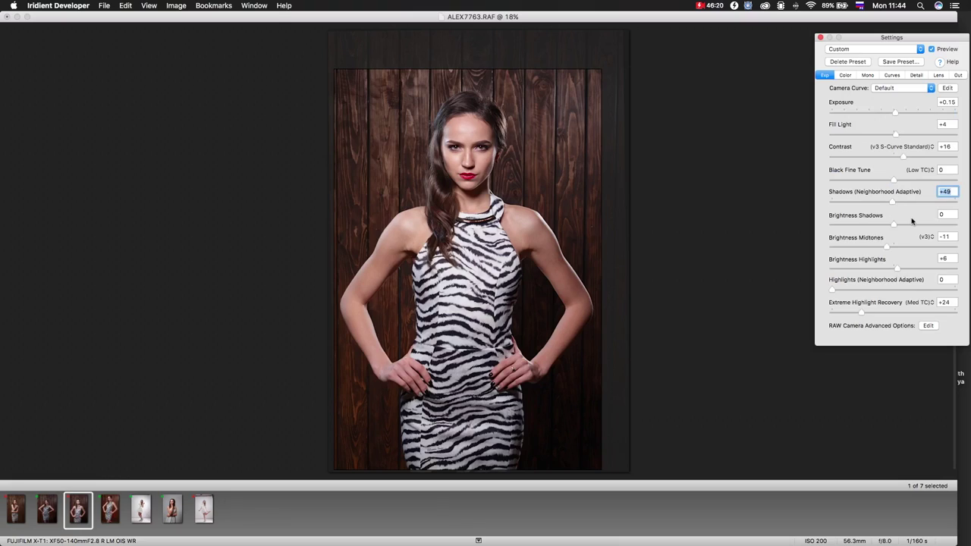
left_click(121, 6)
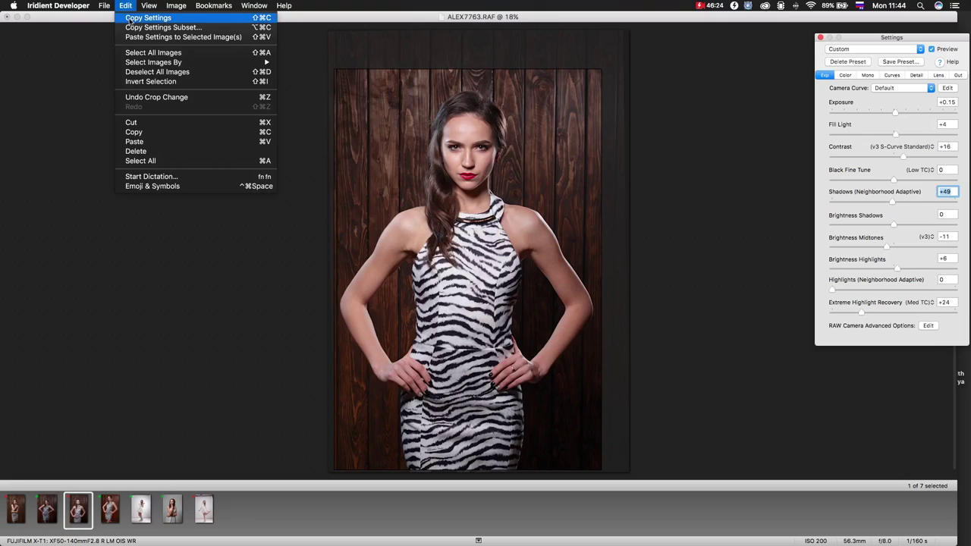
left_click(129, 20)
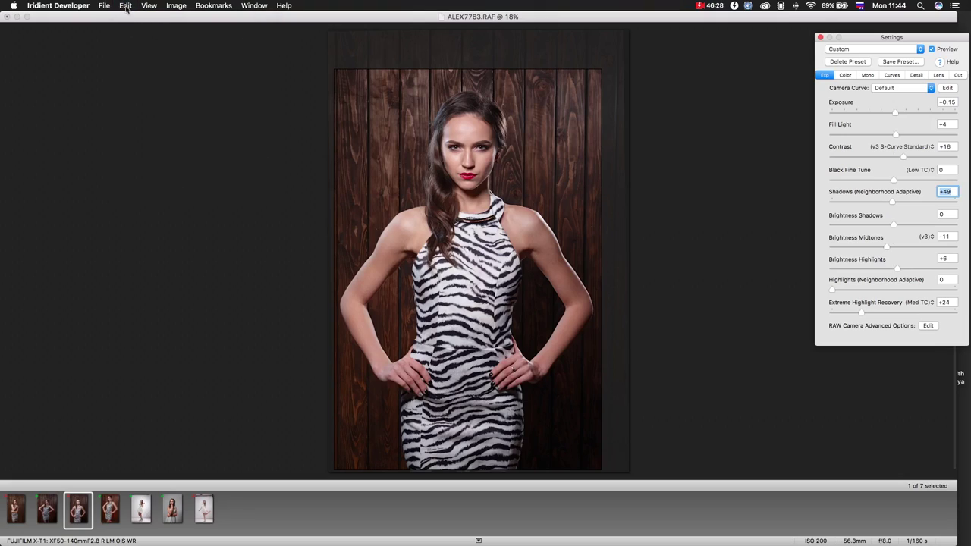
left_click(126, 7)
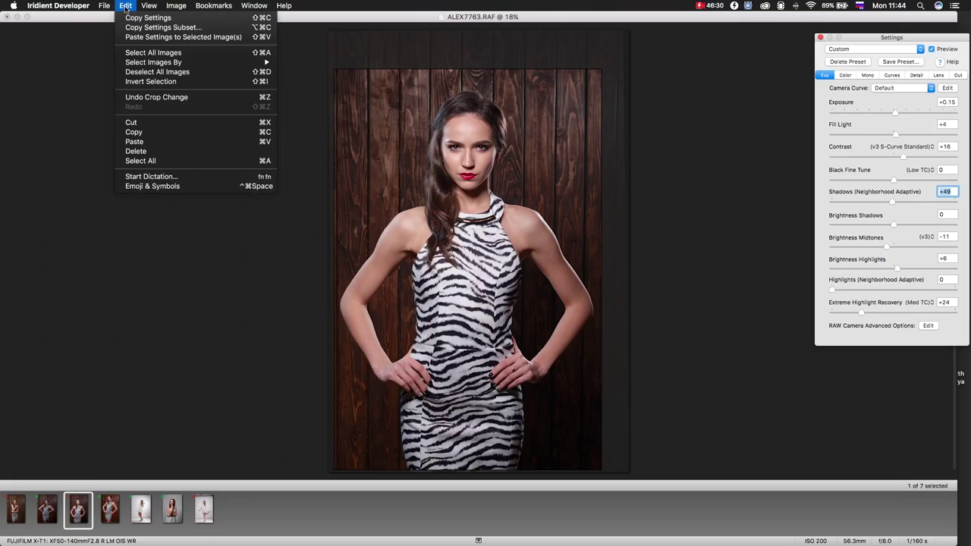
left_click(140, 19)
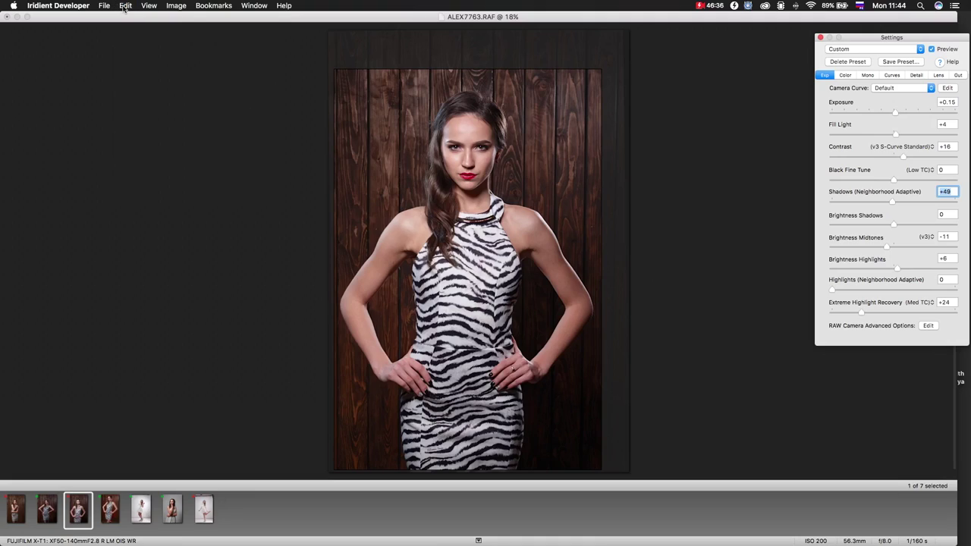
Copy a settings subset from ALEX7763.RAF that excludes the Out Pane orientation and cropping
left_click(125, 6)
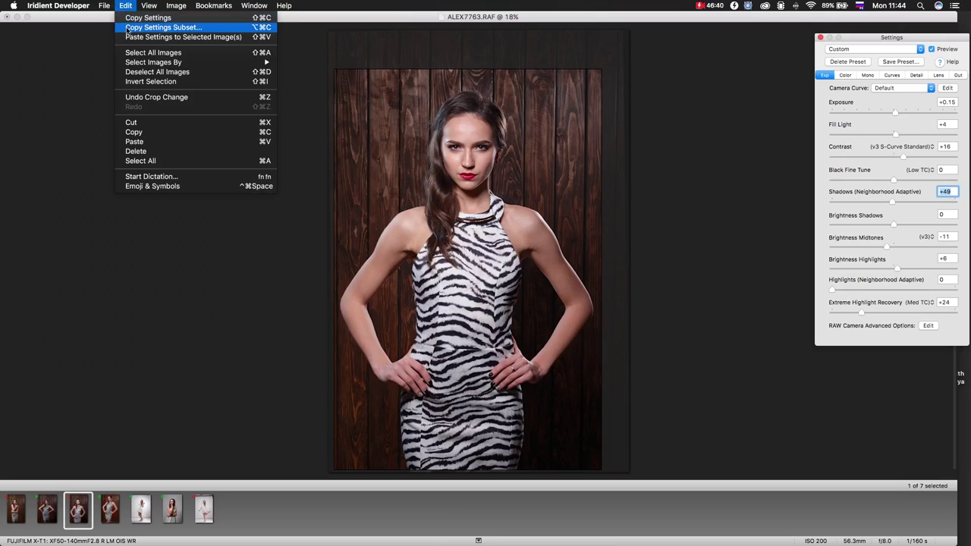
left_click(127, 29)
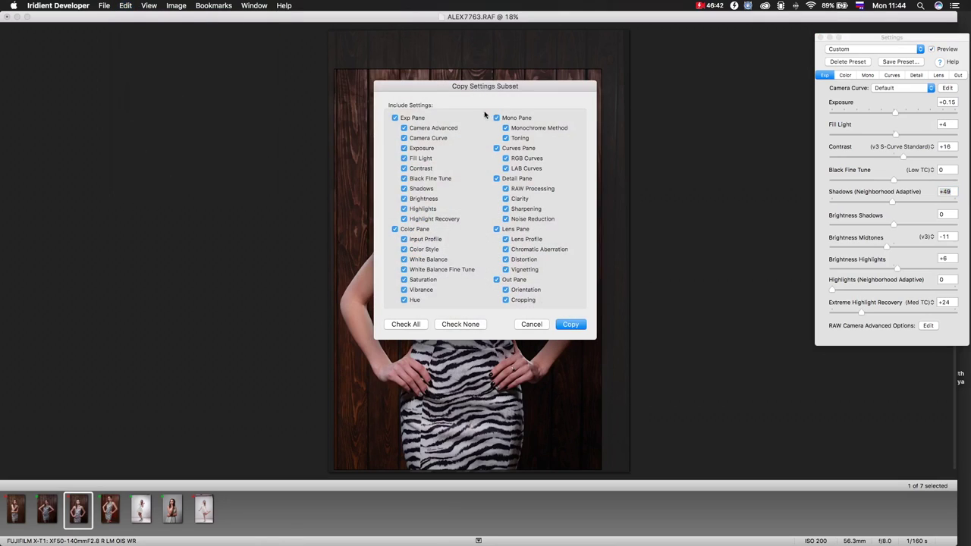
left_click_drag(491, 91, 693, 60)
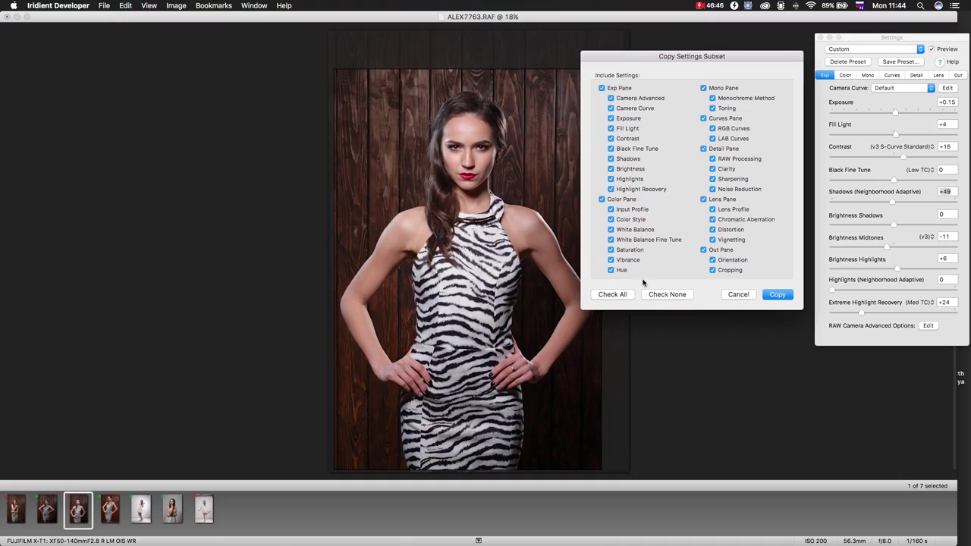
left_click(703, 250)
left_click(776, 296)
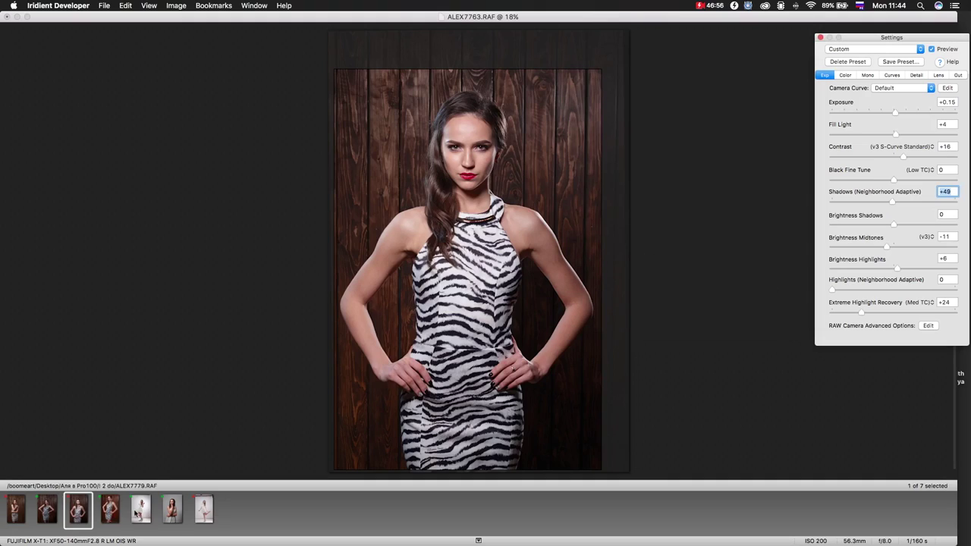
Paste the copied settings onto ALEX7779.RAF and undo the paste
left_click(110, 509)
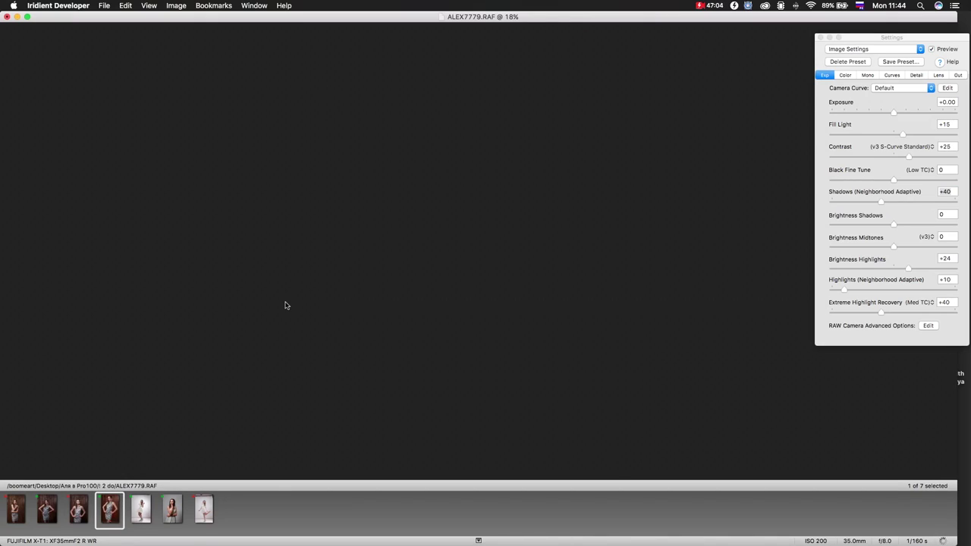
left_click(126, 7)
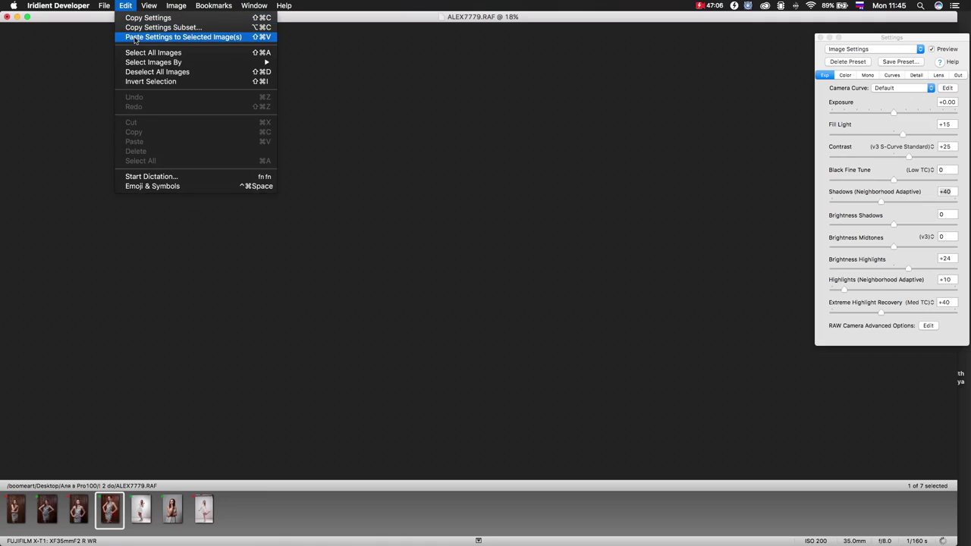
left_click(126, 7)
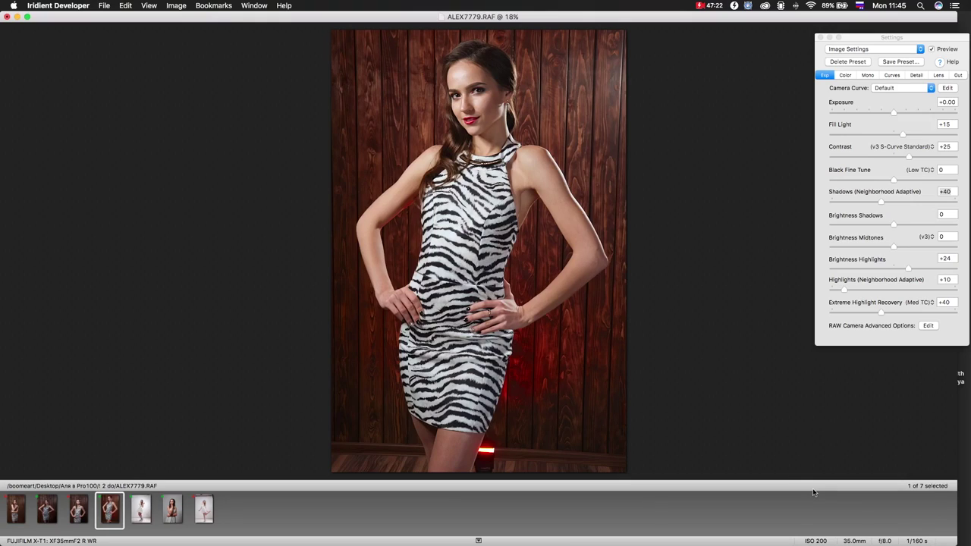
key("super+v")
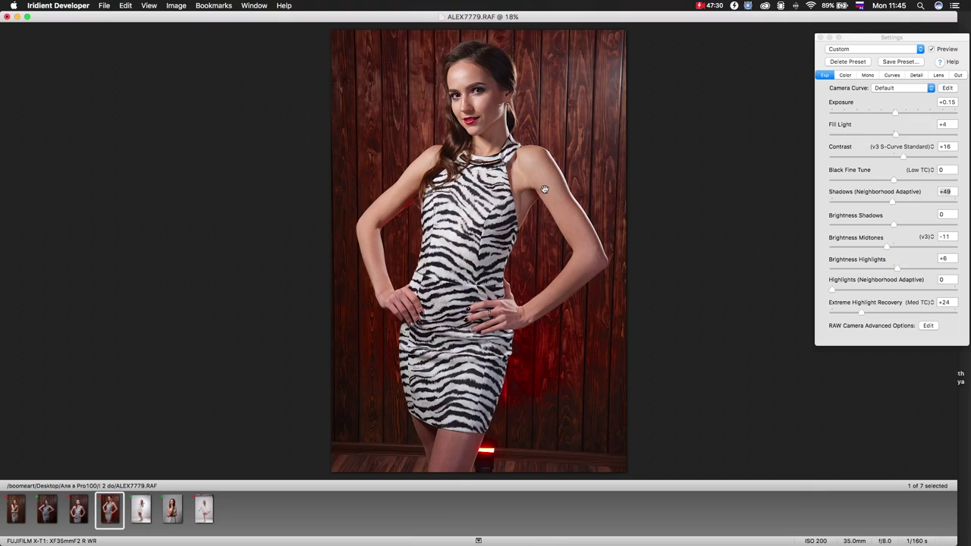
key("super+z")
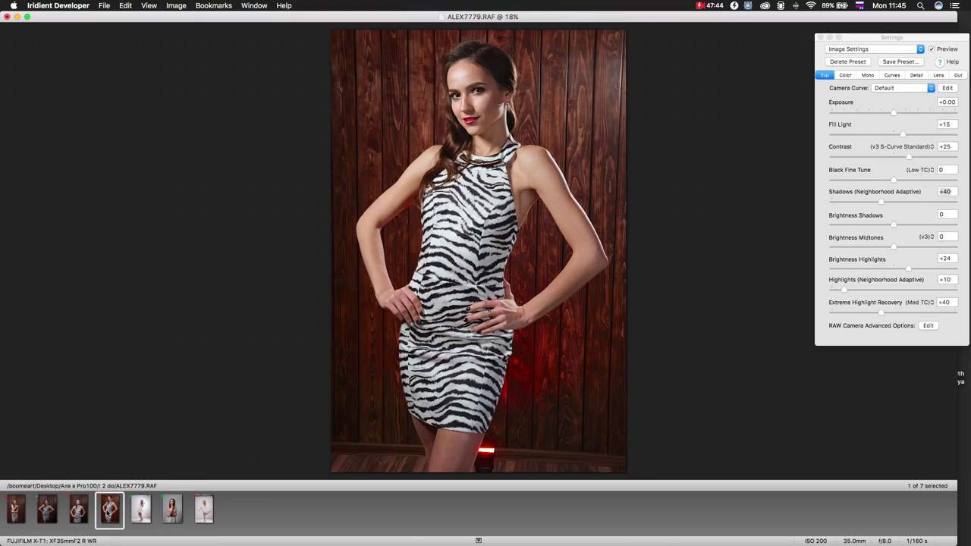
Try selecting all images, and reduce the selection to the first, third, fifth and seventh images in the filmstrip
key("super+a")
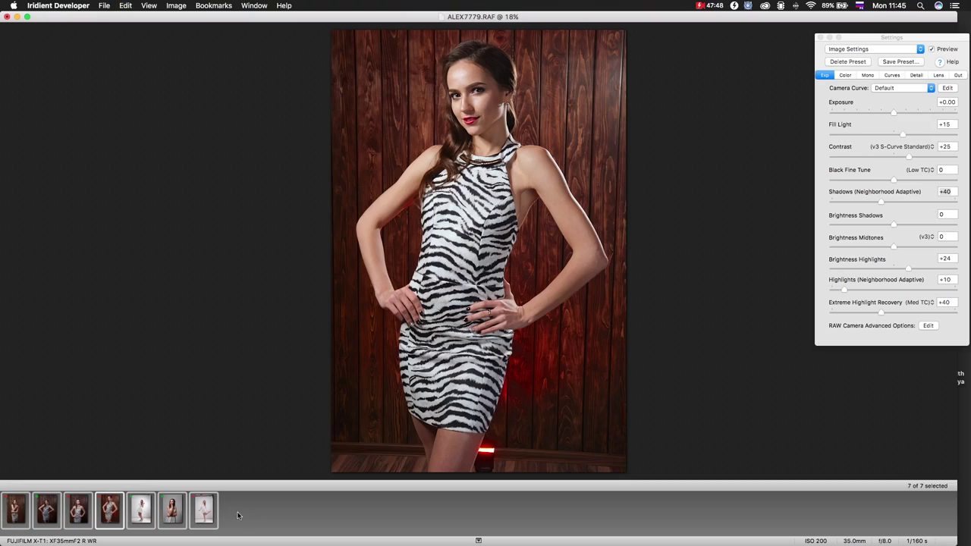
left_click(144, 514)
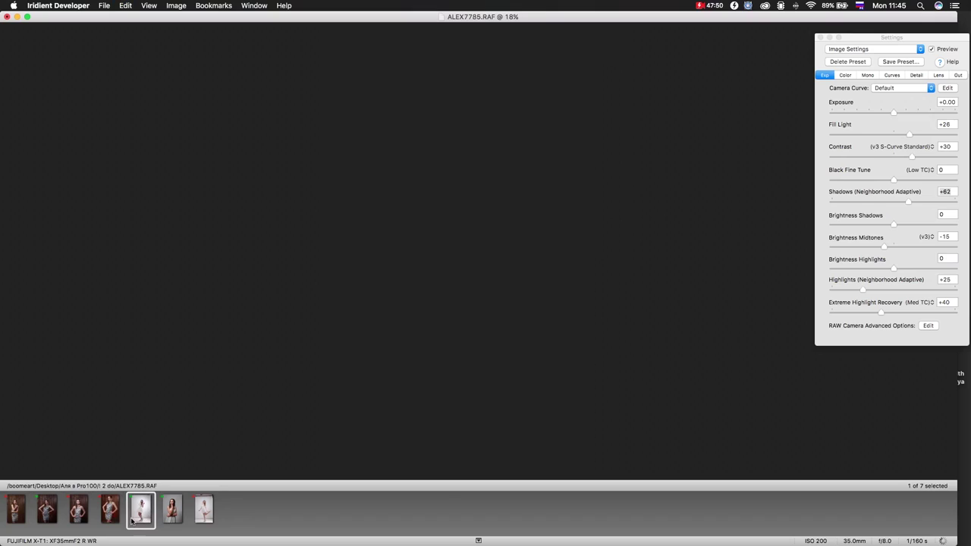
left_click(81, 512, "super")
left_click(19, 513, "super")
left_click(207, 510, "super")
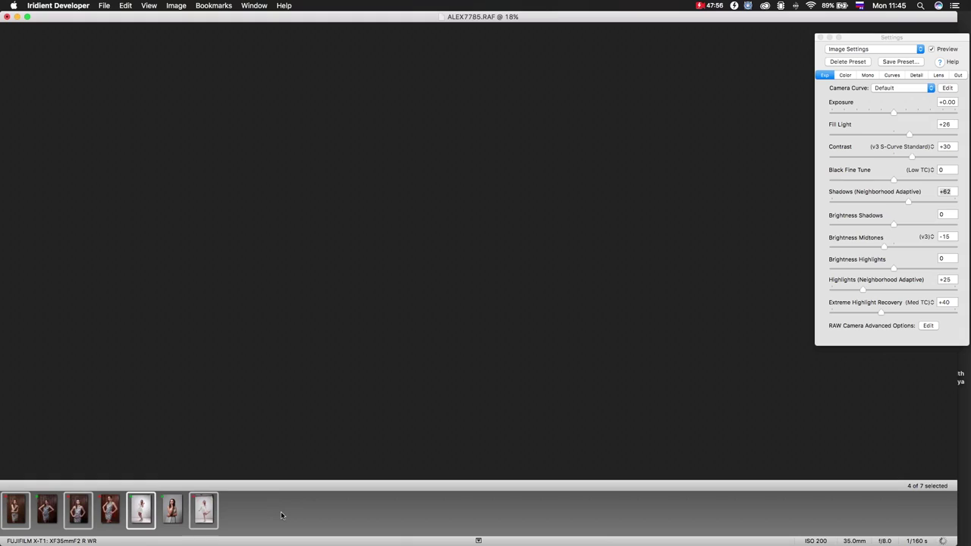
Look up the command for batch processing the selected images, review the Save to Folder options in Batch Settings and close the window
left_click(105, 6)
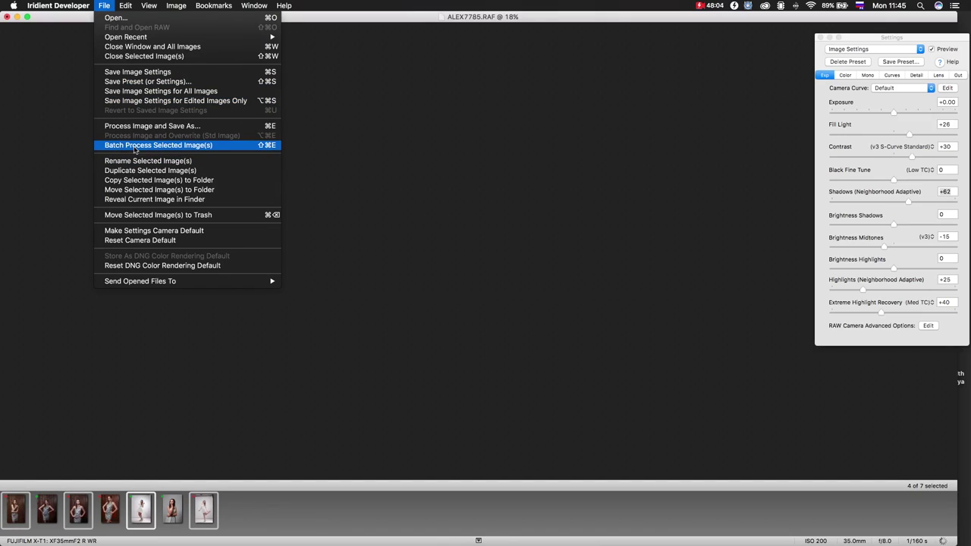
left_click(70, 22)
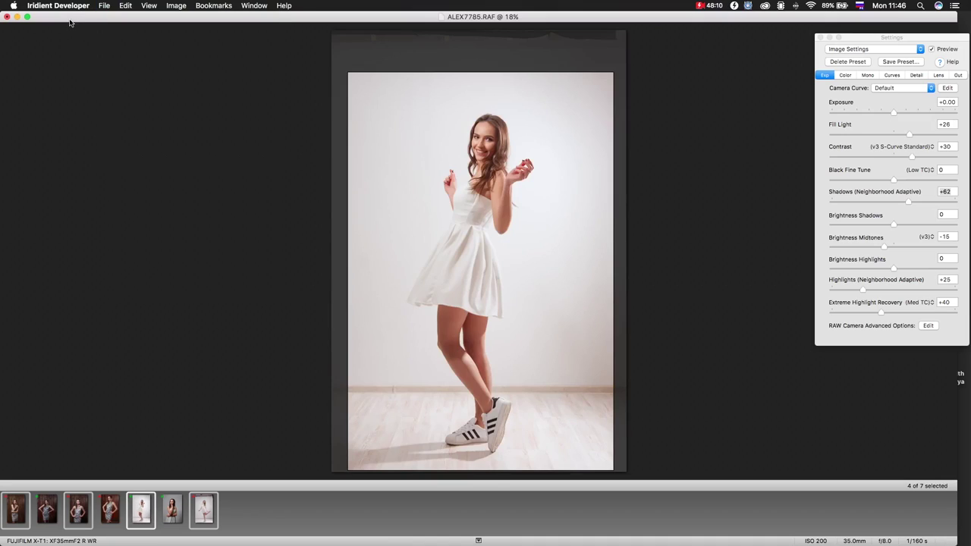
left_click(259, 6)
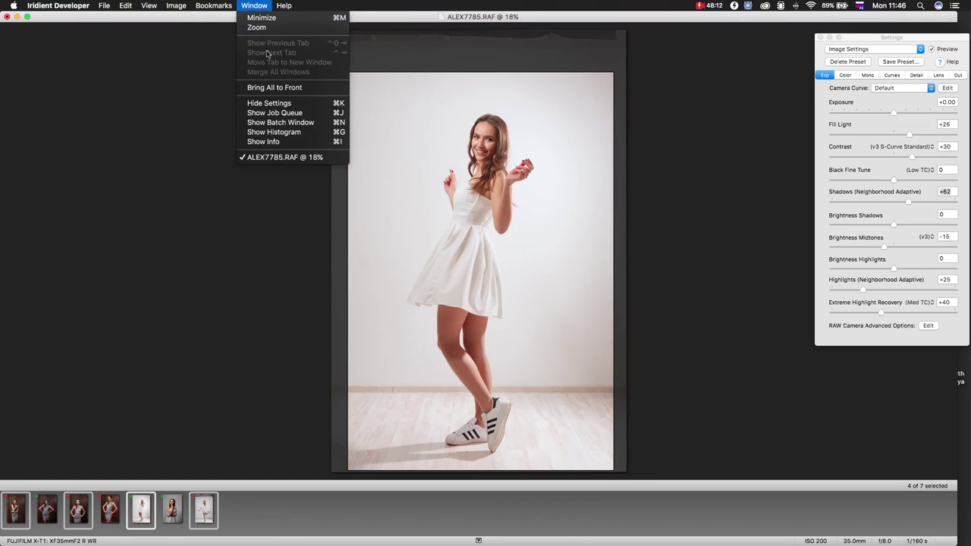
left_click(275, 122)
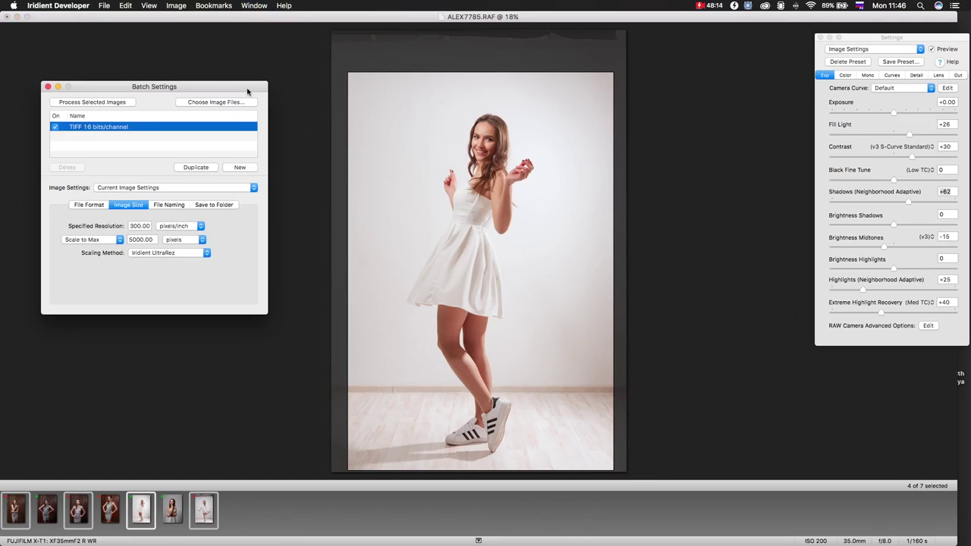
left_click(213, 206)
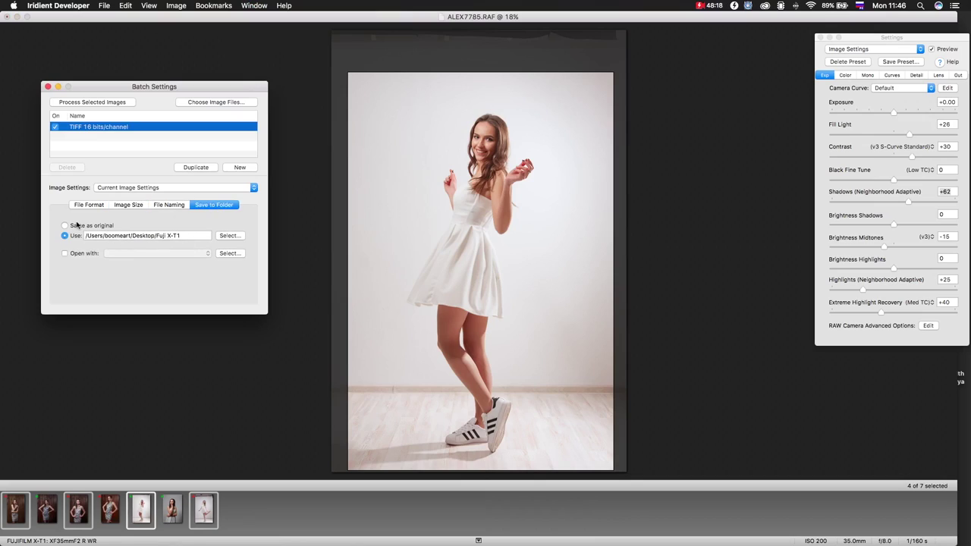
left_click(48, 87)
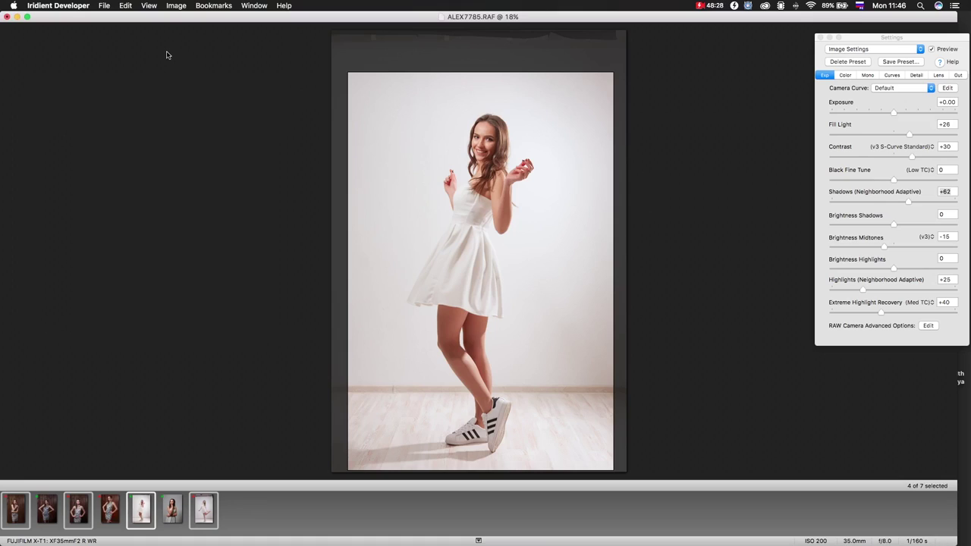
Check the advanced settings option in the General preferences, keep it enabled and accept the dialog
left_click(62, 5)
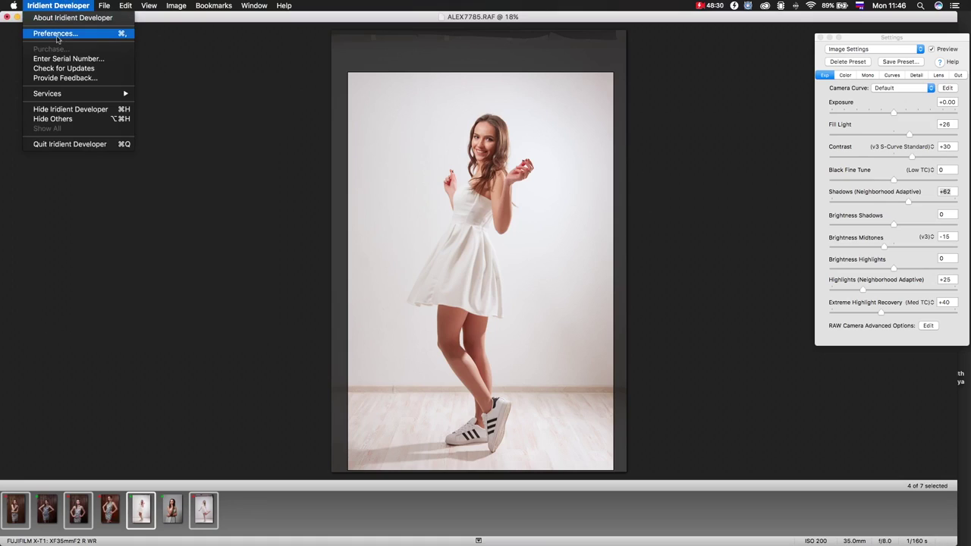
left_click(56, 35)
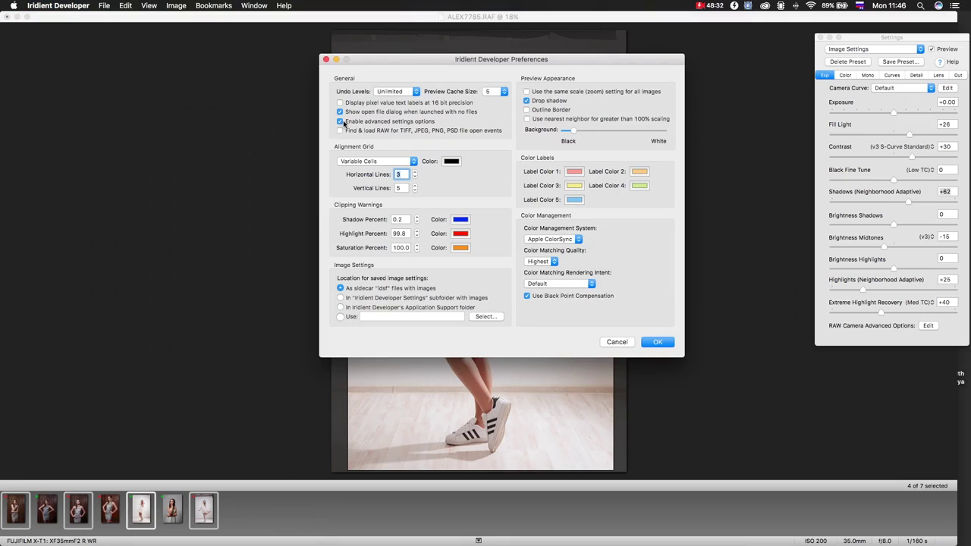
left_click(659, 342)
left_click(339, 122)
left_click(654, 343)
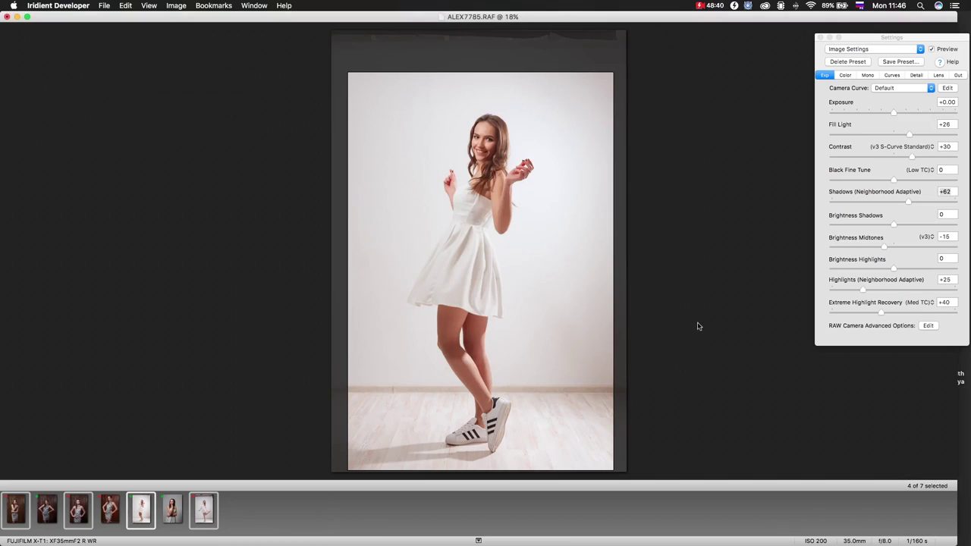
In the RAW Camera Advanced Options, set the B row's Red value to +0.04 and the R row's Green value to -0.04
left_click(836, 227)
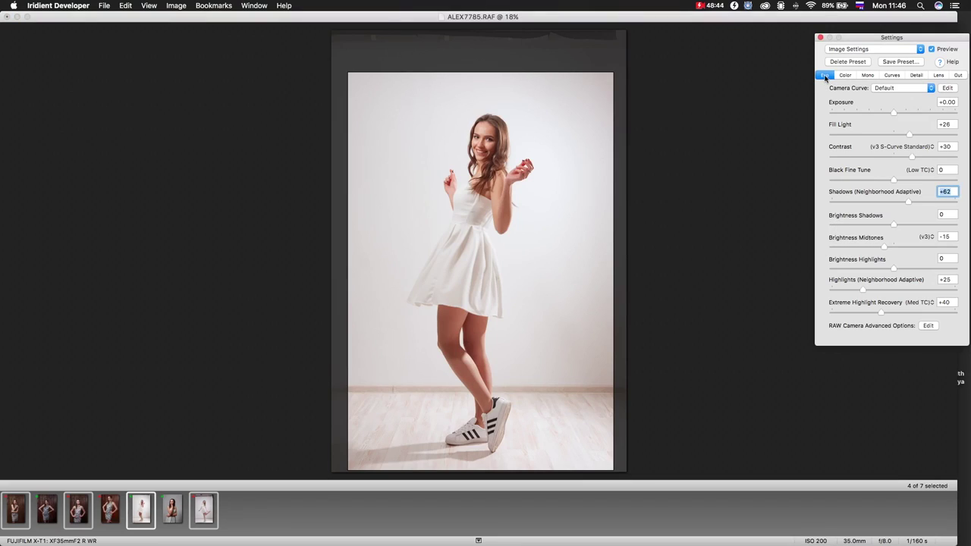
left_click(929, 326)
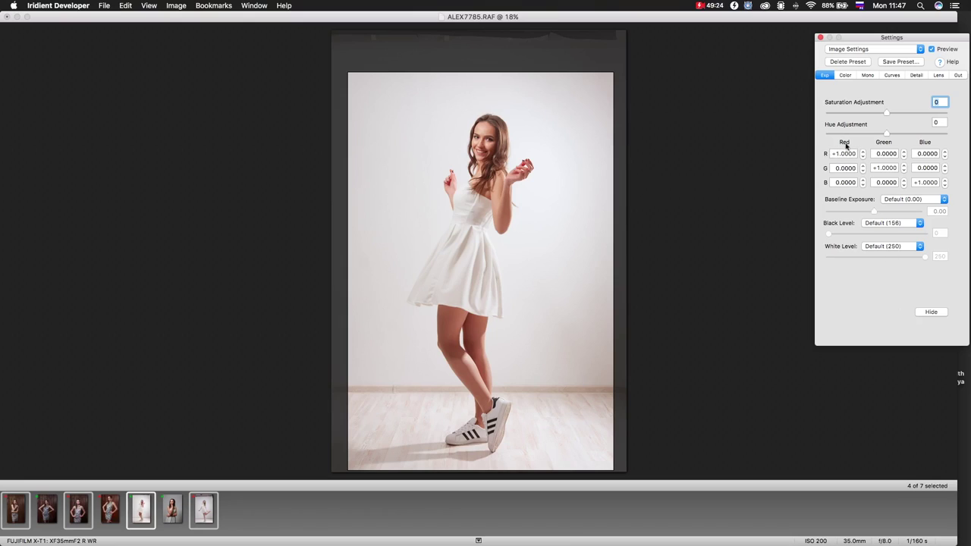
left_click(863, 181)
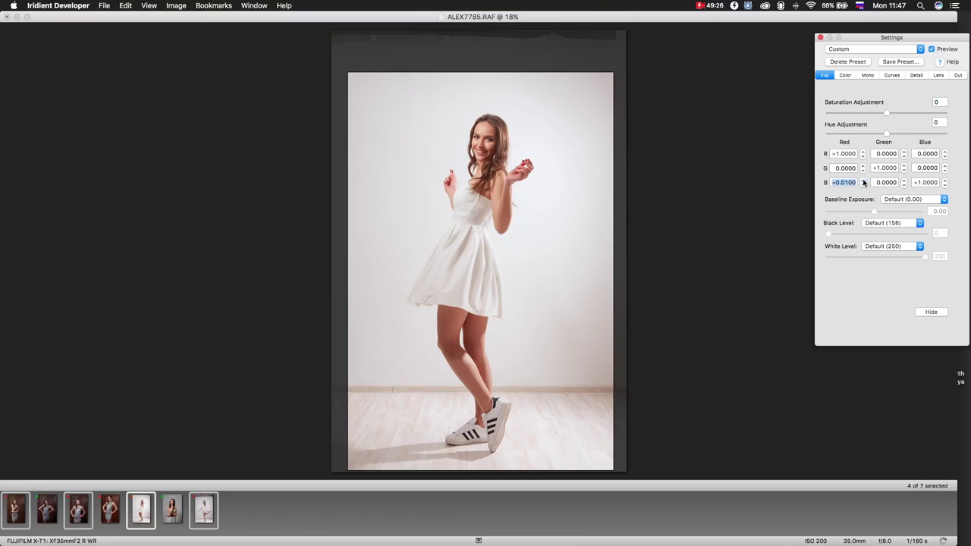
left_click(864, 181)
left_click(864, 180)
left_click(864, 186)
left_click(863, 186)
left_click(864, 185)
left_click(903, 157)
left_click(904, 157)
left_click(903, 157)
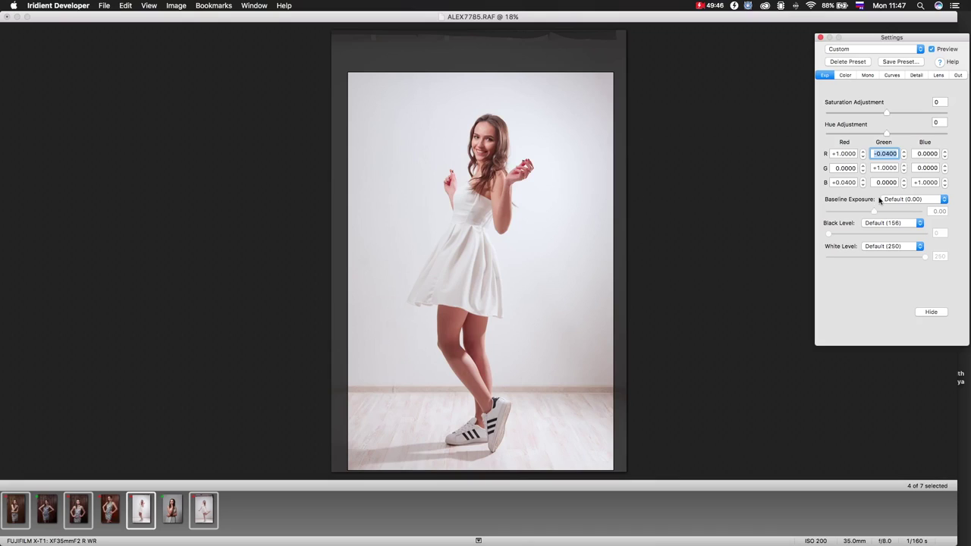
Try out the Saturation and Hue adjustments in the RAW Camera Advanced Options and return both to 0
left_click(890, 113)
left_click_drag(889, 113, 895, 114)
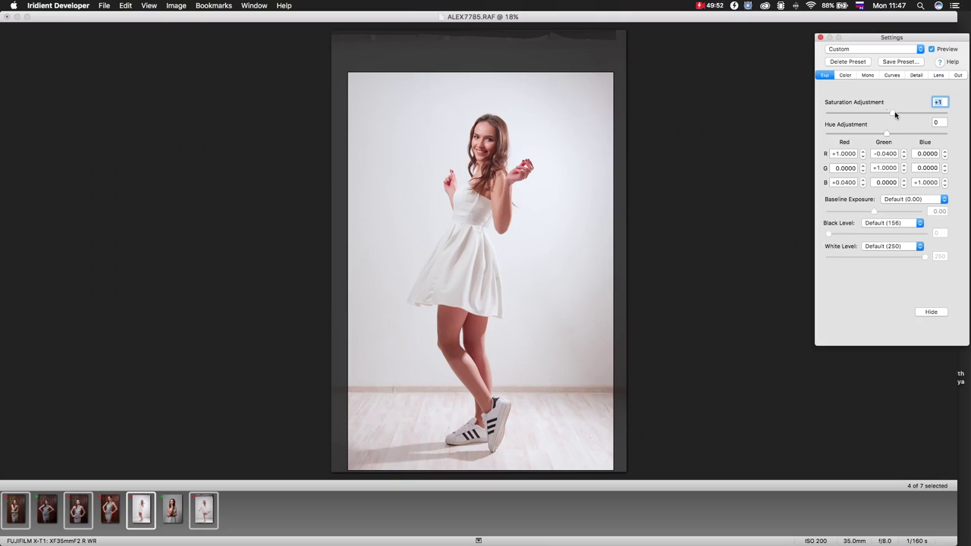
left_click(857, 114)
left_click_drag(857, 113, 890, 136)
left_click_drag(888, 135, 884, 141)
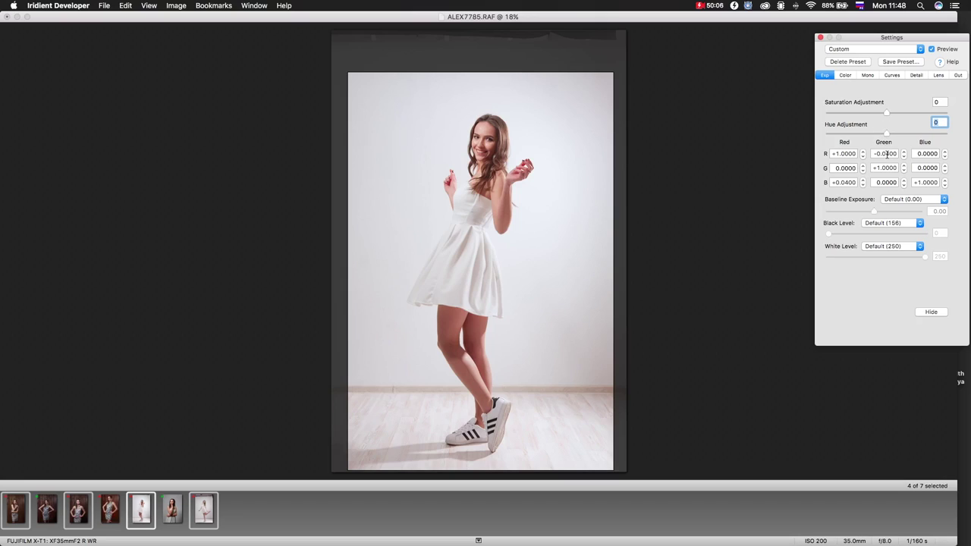
Reset the B row's Red and the R row's Green values to 0 and hide the advanced options
left_click(845, 182)
left_click(887, 153)
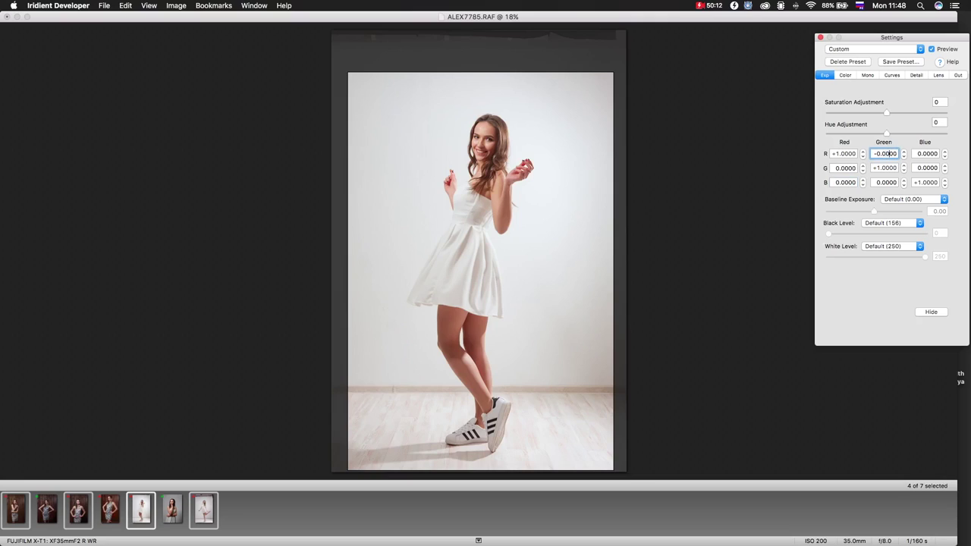
left_click(931, 312)
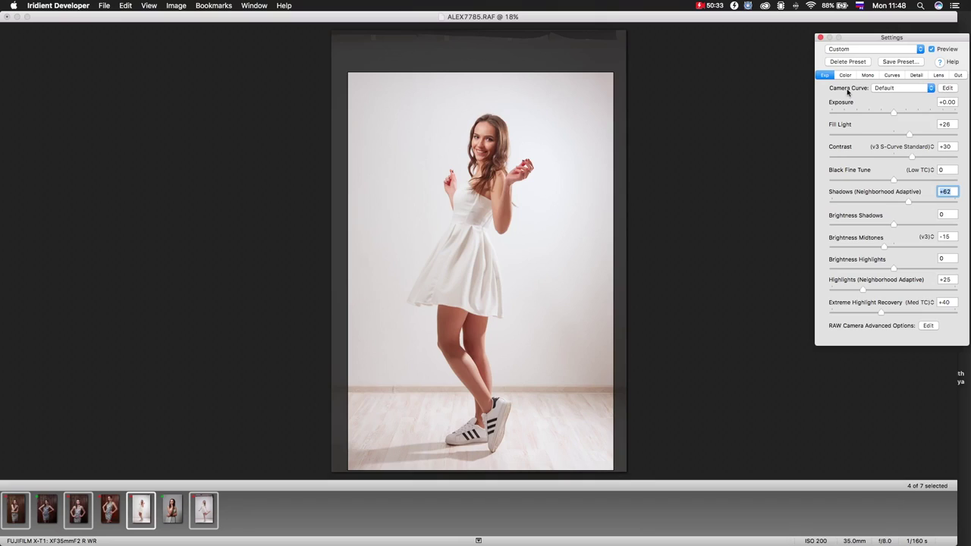
Look at the Camera Curve choices and apply the Camera Default (X-T1) preset to ALEX7785.RAF
left_click(901, 89)
left_click(902, 89)
left_click(884, 48)
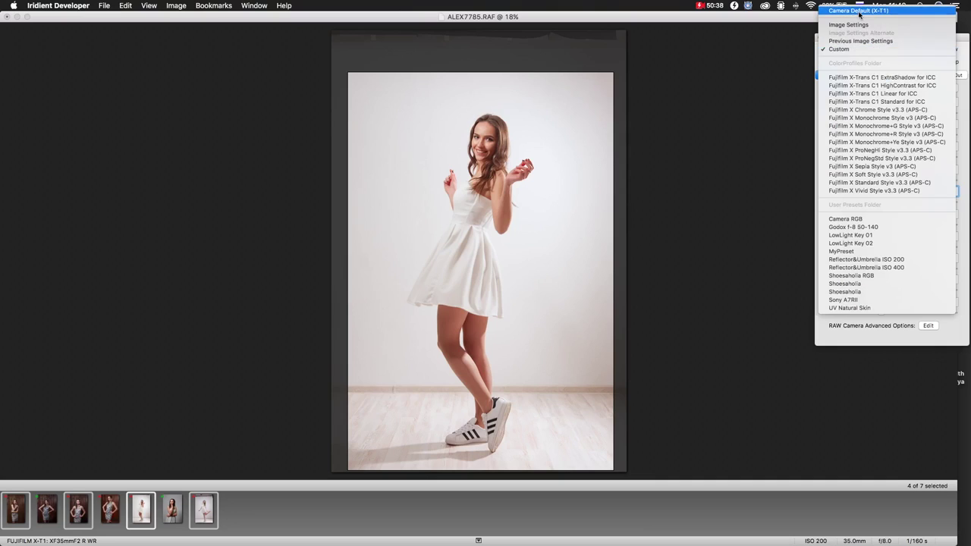
left_click(860, 12)
Keep the Default camera curve, open it for editing, try different gamma values and return gamma to 1.00
left_click(894, 88)
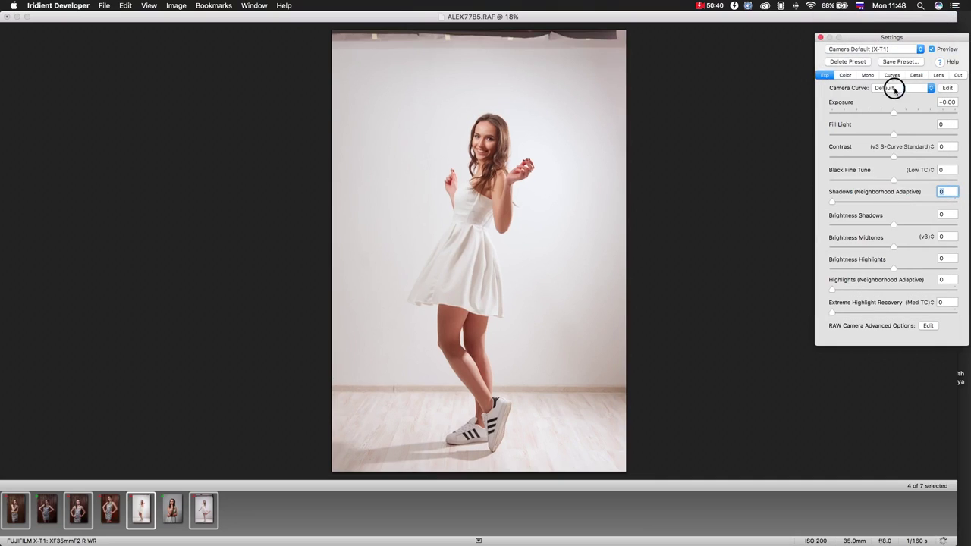
left_click(895, 89)
left_click(947, 88)
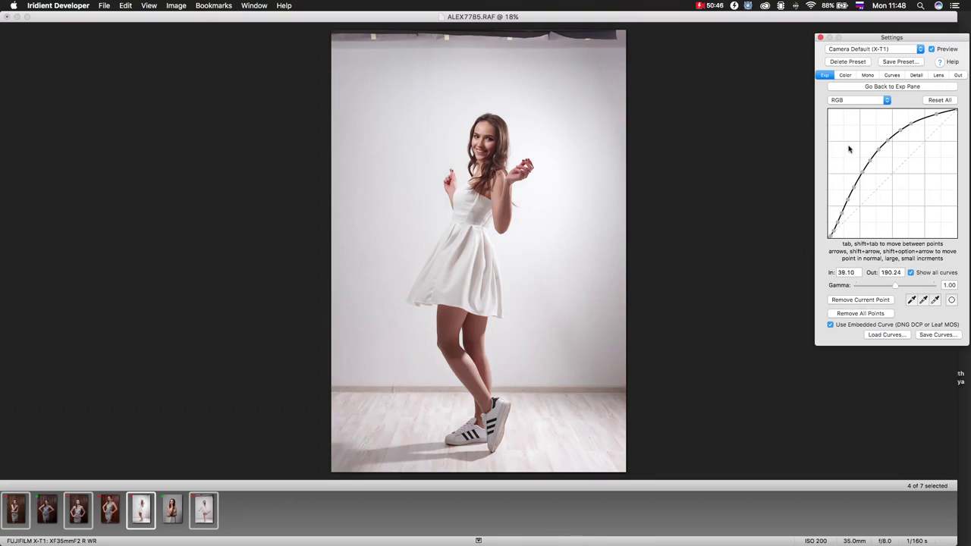
left_click_drag(896, 288, 872, 288)
left_click(915, 287)
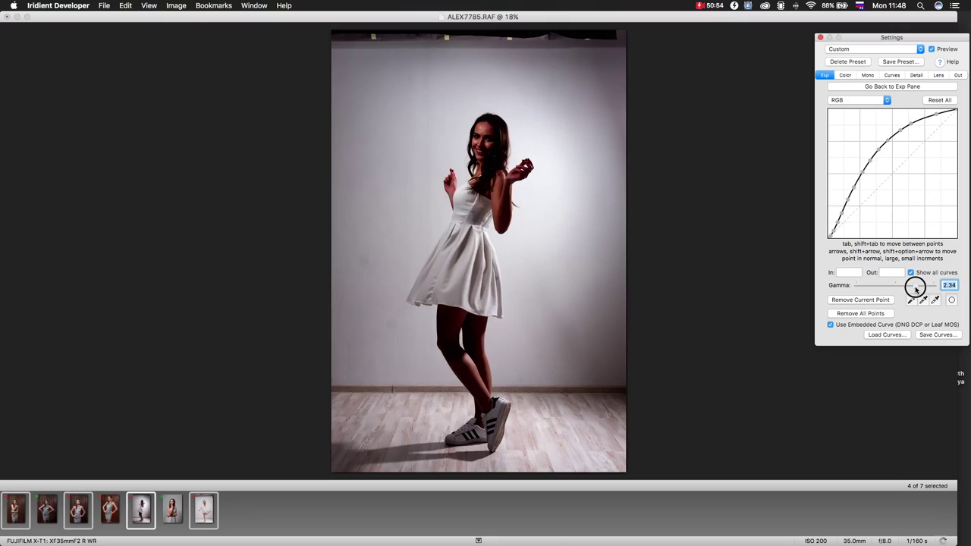
left_click_drag(915, 288, 894, 289)
Pick a black point on the dark strip above the backdrop, a white point beside the dress and a neutral point on the wall
left_click(911, 300)
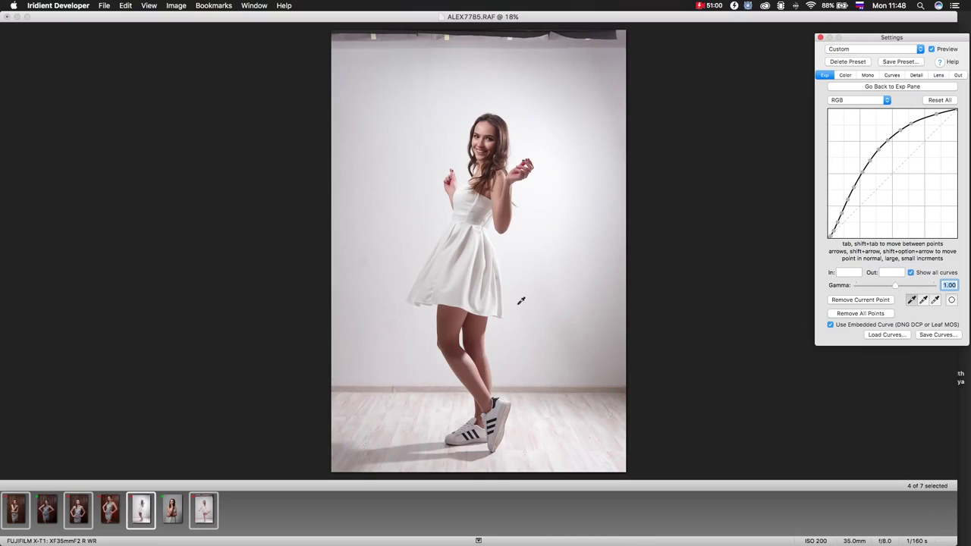
left_click(580, 32)
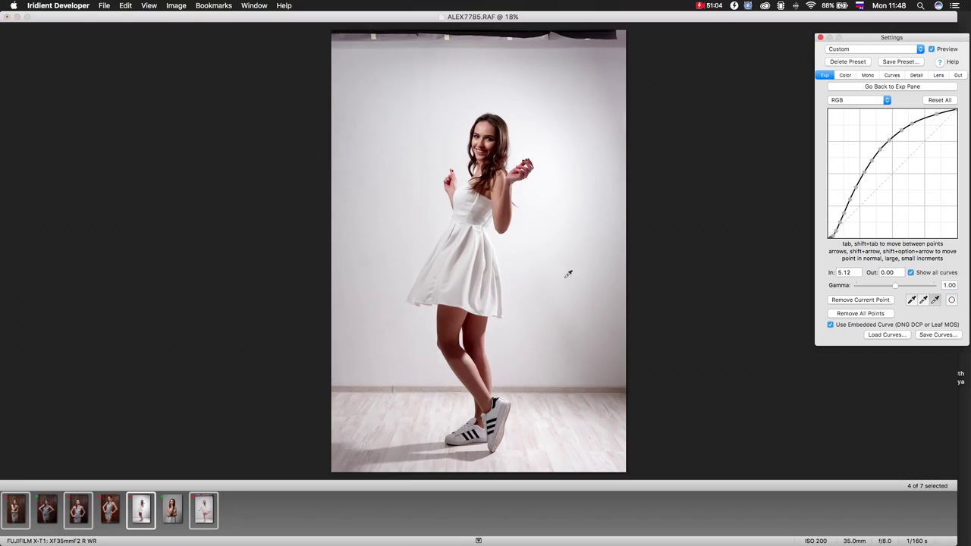
left_click(490, 233)
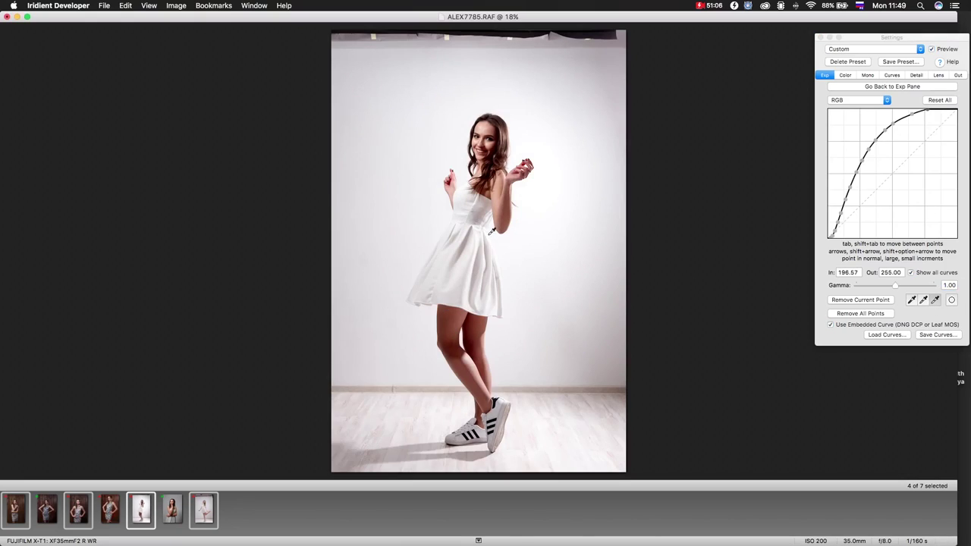
left_click(923, 300)
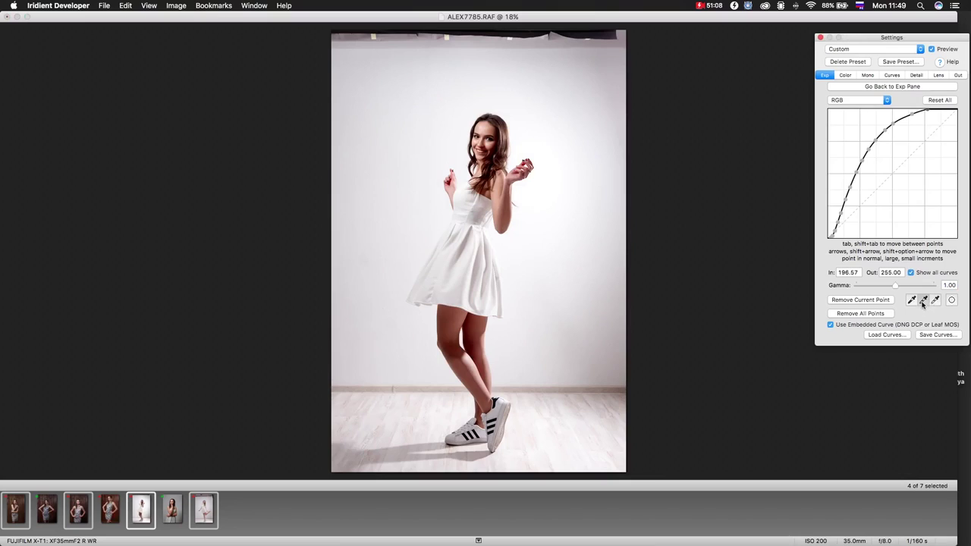
left_click(621, 209)
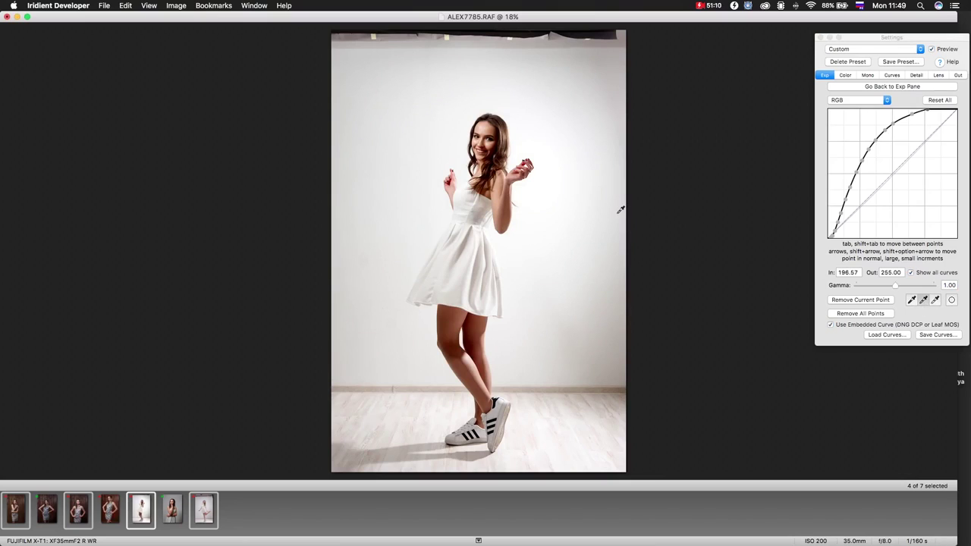
left_click(924, 301)
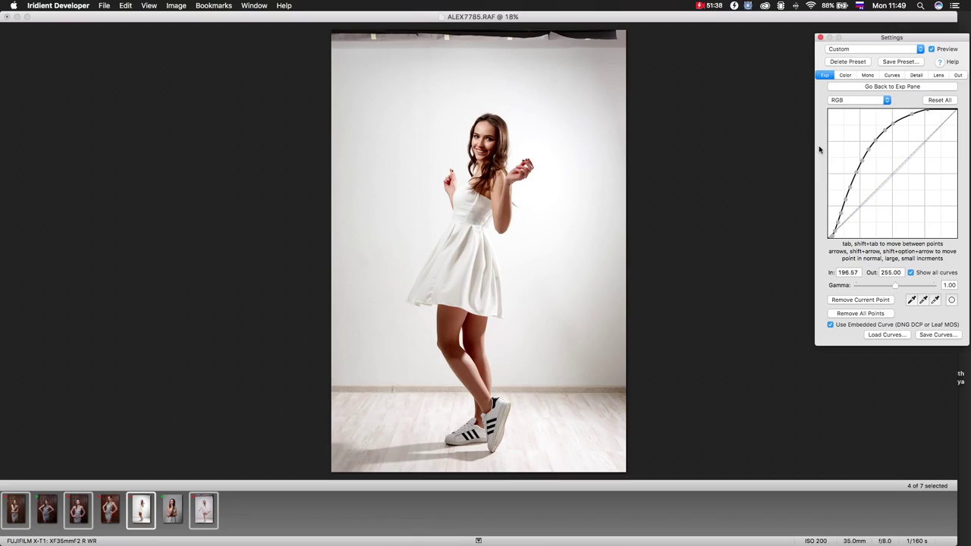
Remove all points from the camera curve, reapply the Camera Default (X-T1) preset and return to the exposure settings
left_click(858, 316)
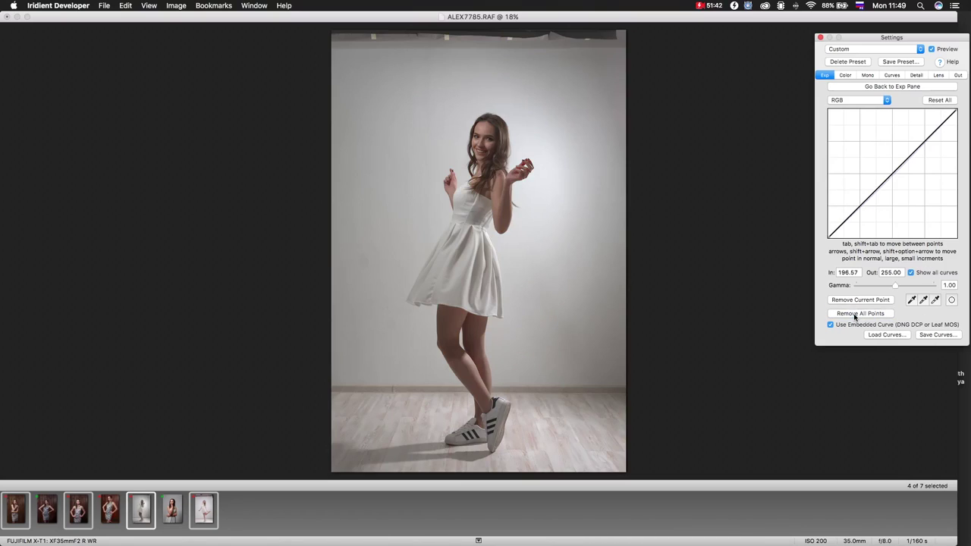
left_click(884, 300)
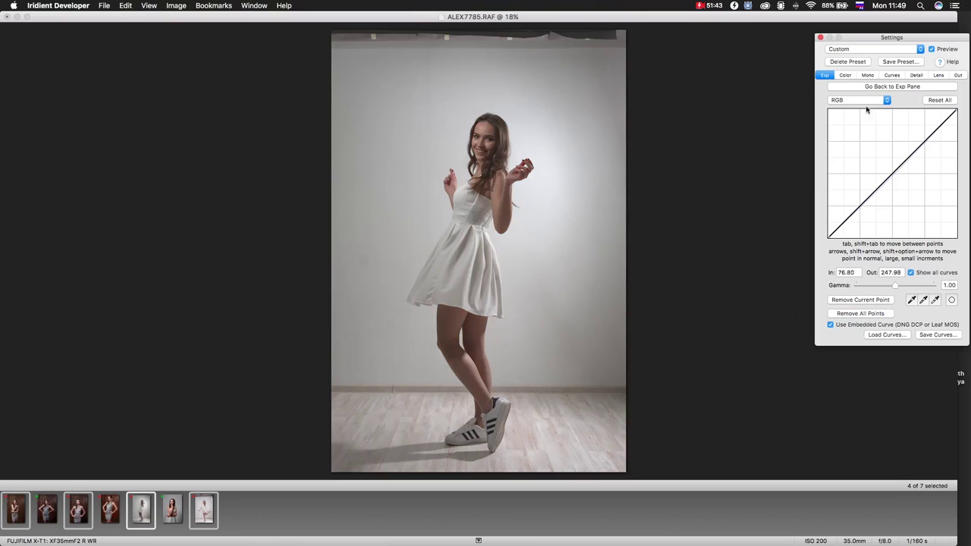
left_click(860, 49)
left_click(849, 9)
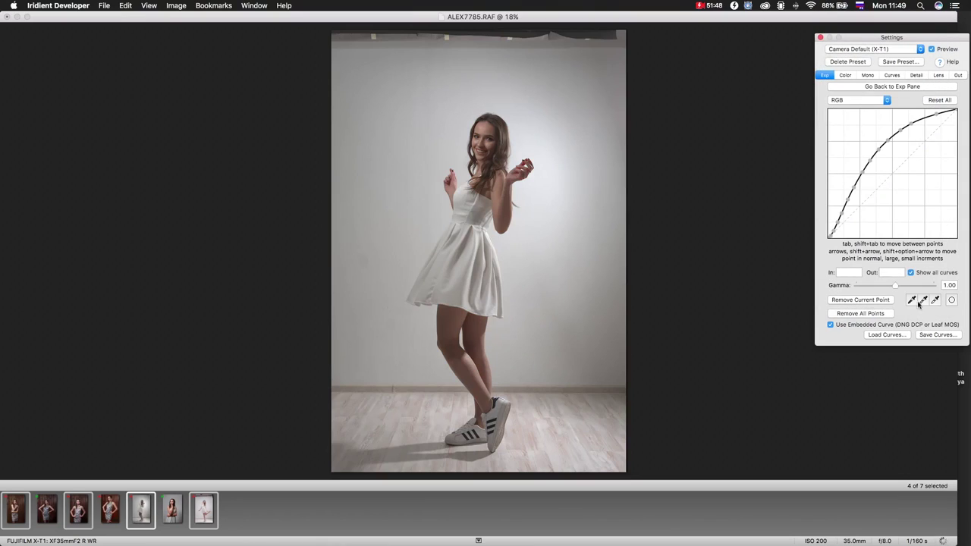
left_click(883, 87)
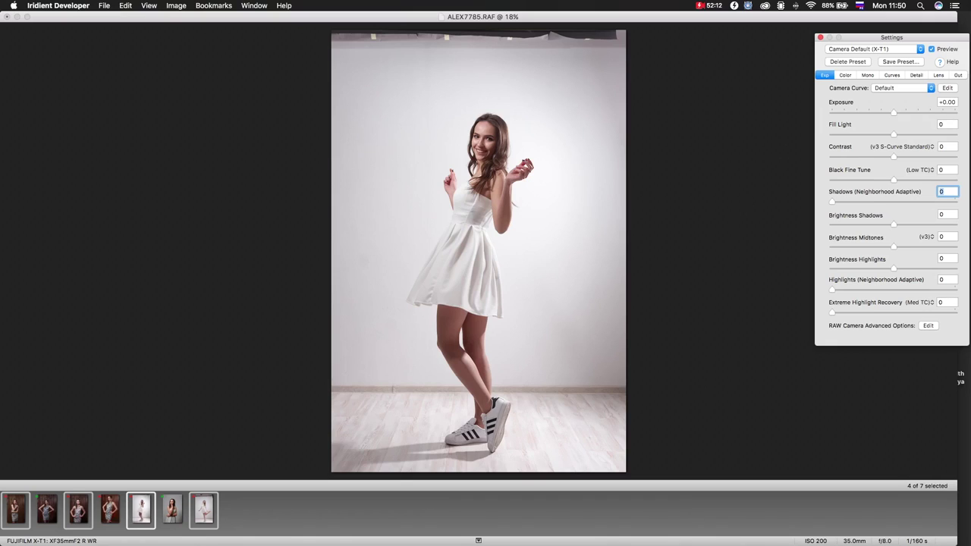
Switch to the PDF guide Processing X-Trans Images in Iridient Developer in Preview and look through its cover, contents and introduction
key("super+Tab")
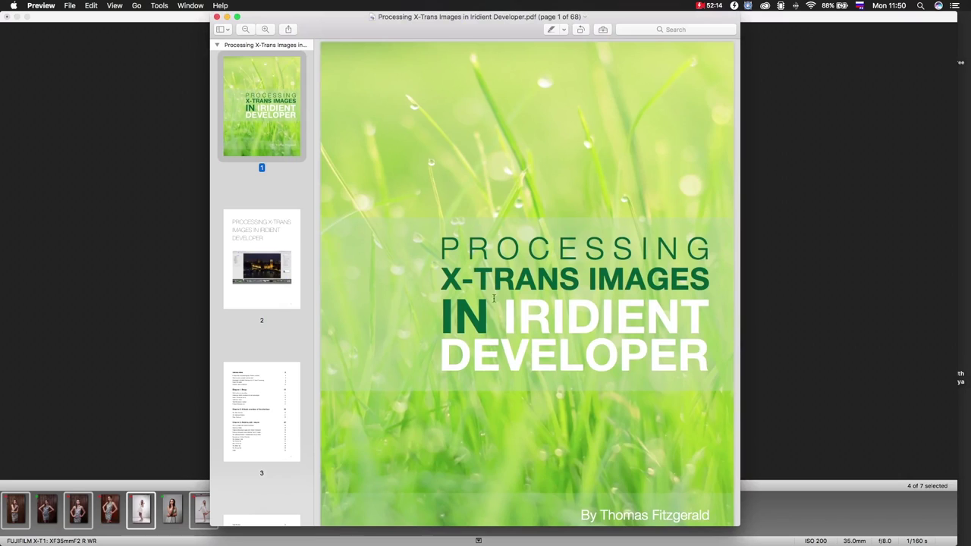
scroll(494, 308, "down", 2)
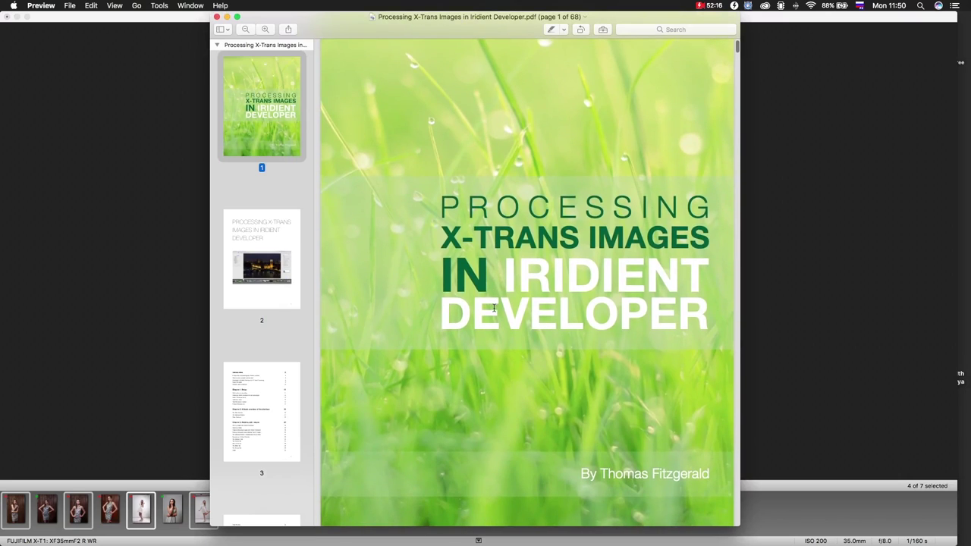
scroll(494, 307, "down", 15)
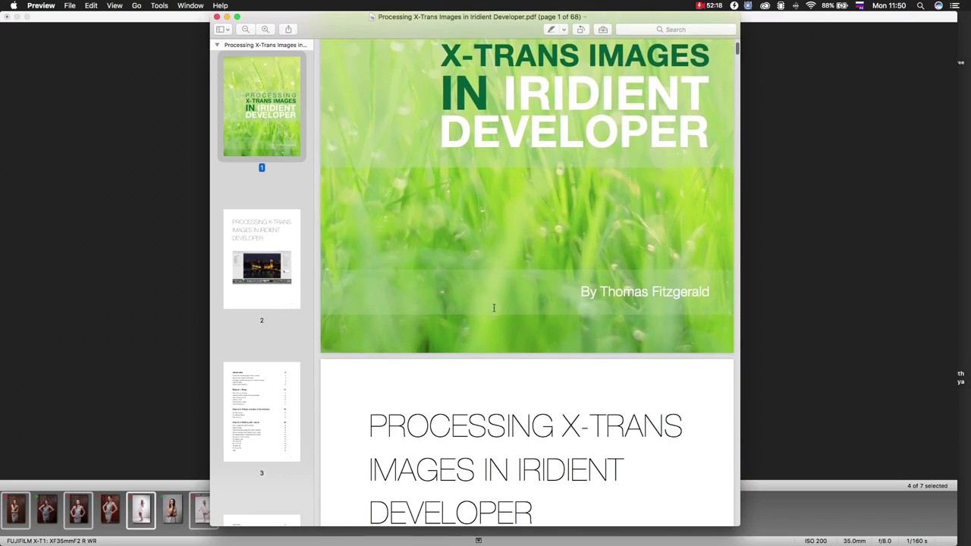
scroll(494, 307, "down", 20)
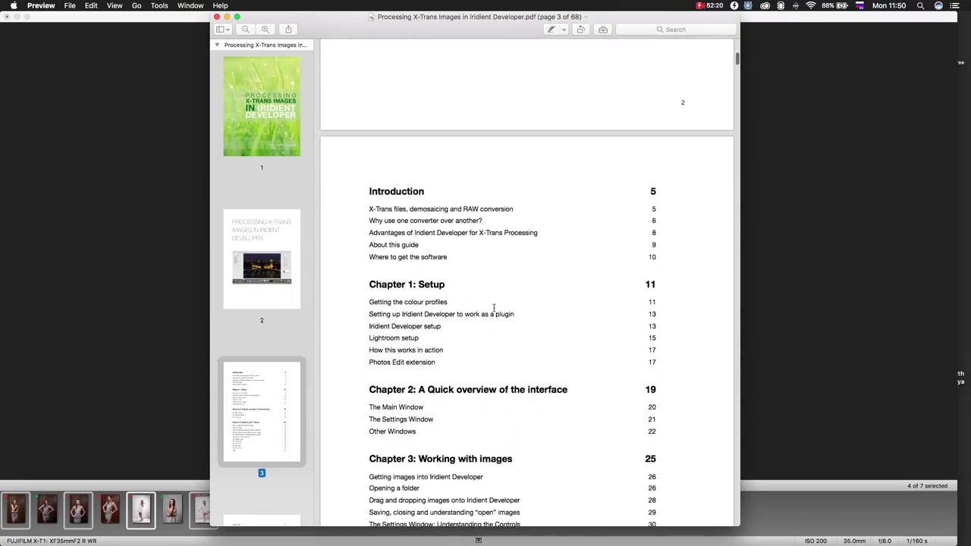
scroll(494, 307, "down", 20)
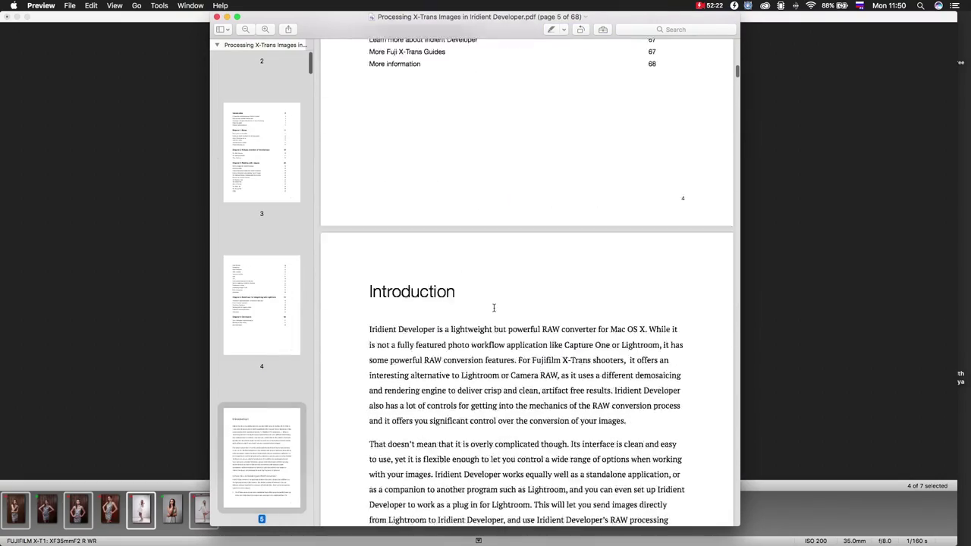
scroll(494, 307, "down", 10)
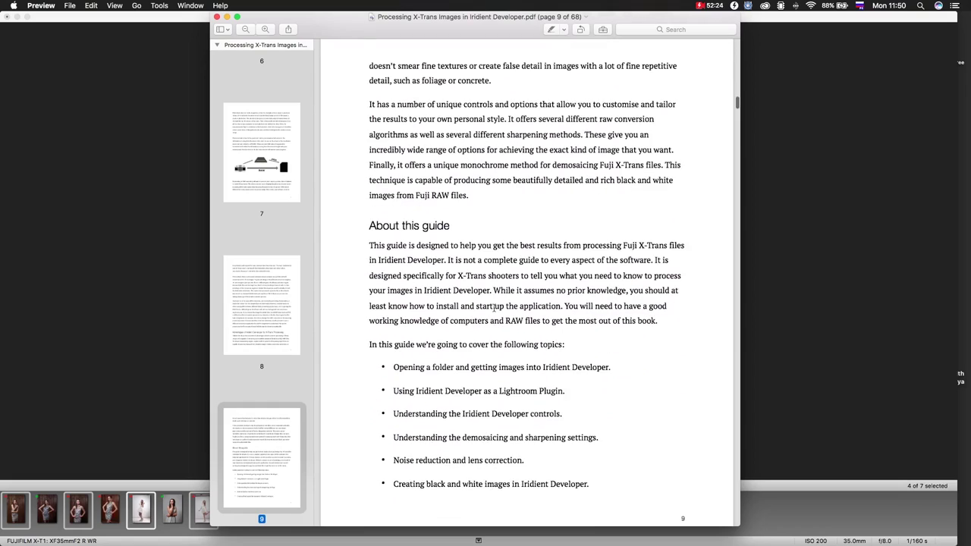
scroll(494, 307, "down", 15)
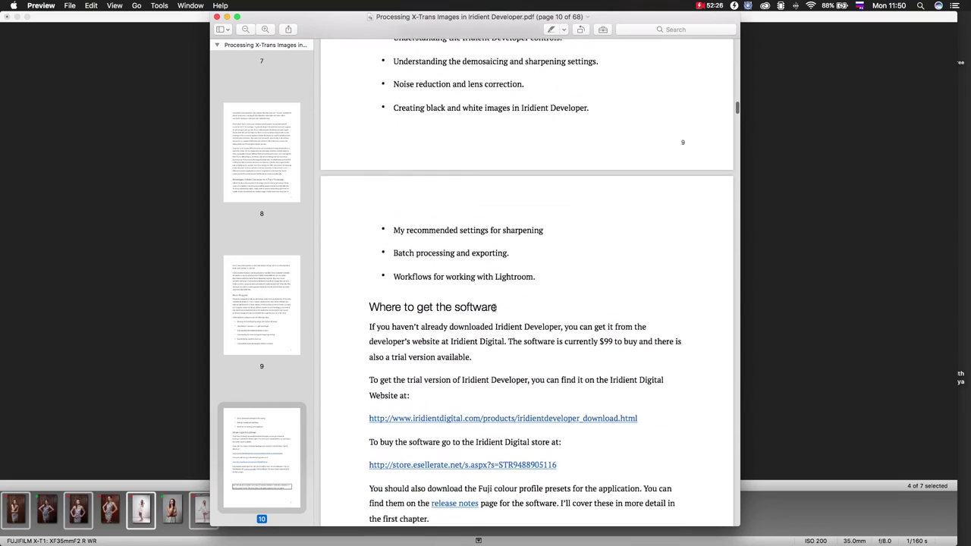
Look through Chapter 1: Setup of the guide, from getting the colour profiles to the Lightroom plug-in setup and how it works in action
scroll(494, 307, "down", 10)
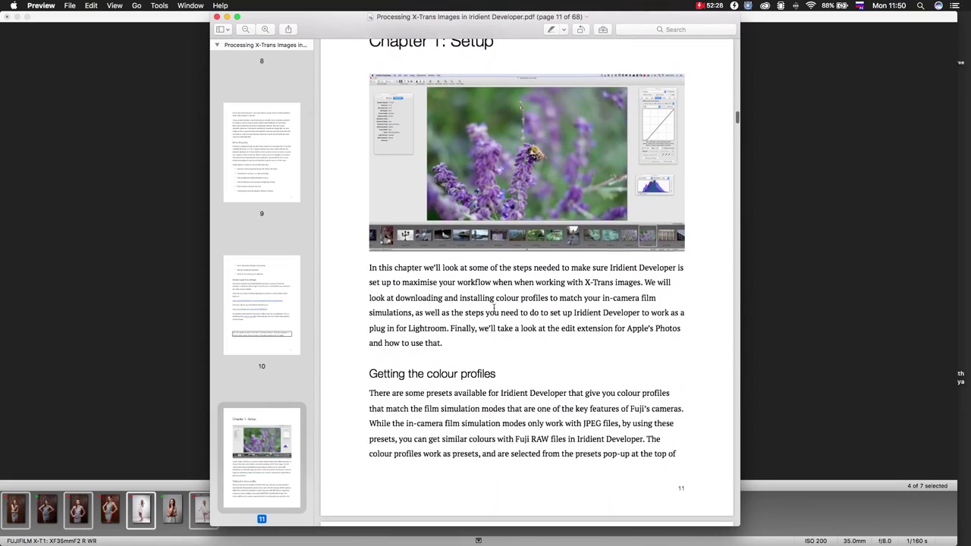
scroll(494, 307, "down", 8)
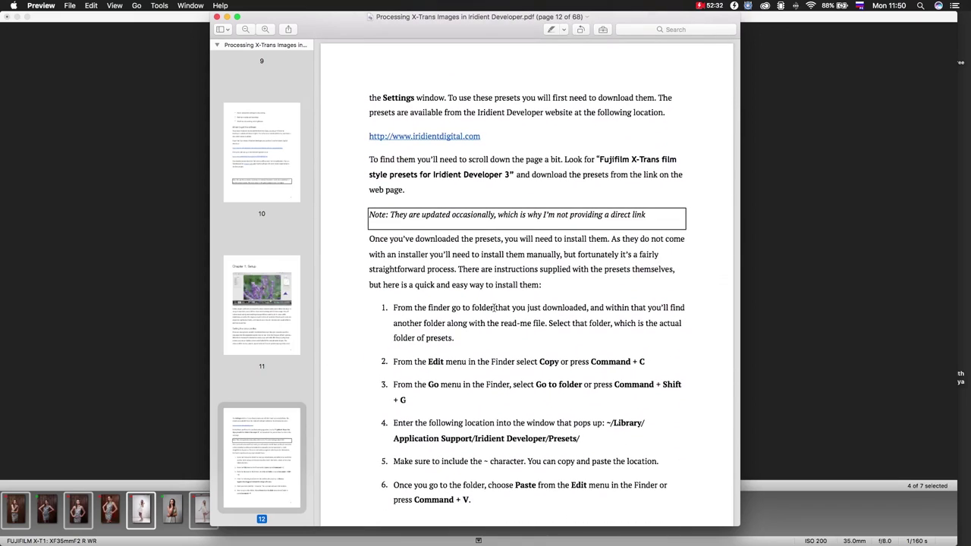
scroll(494, 307, "down", 6)
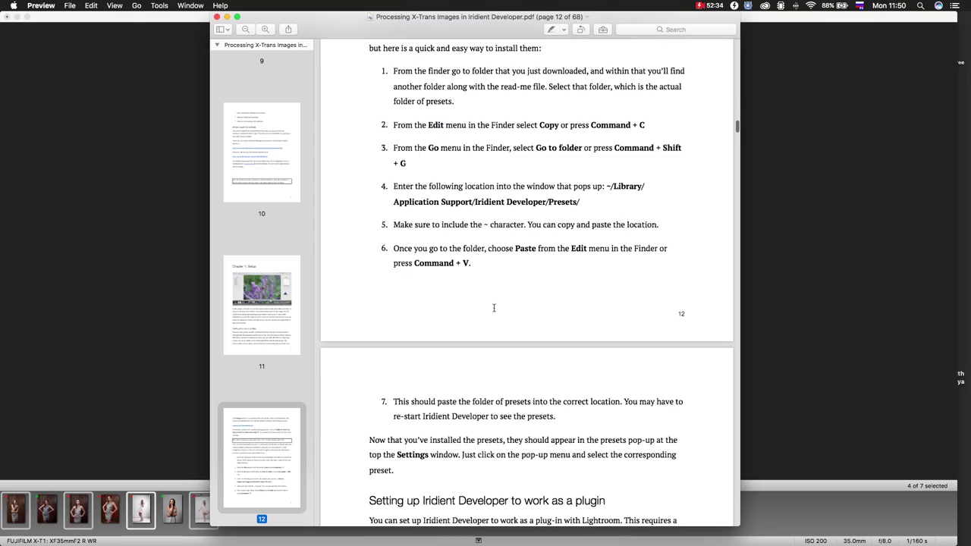
scroll(494, 307, "down", 15)
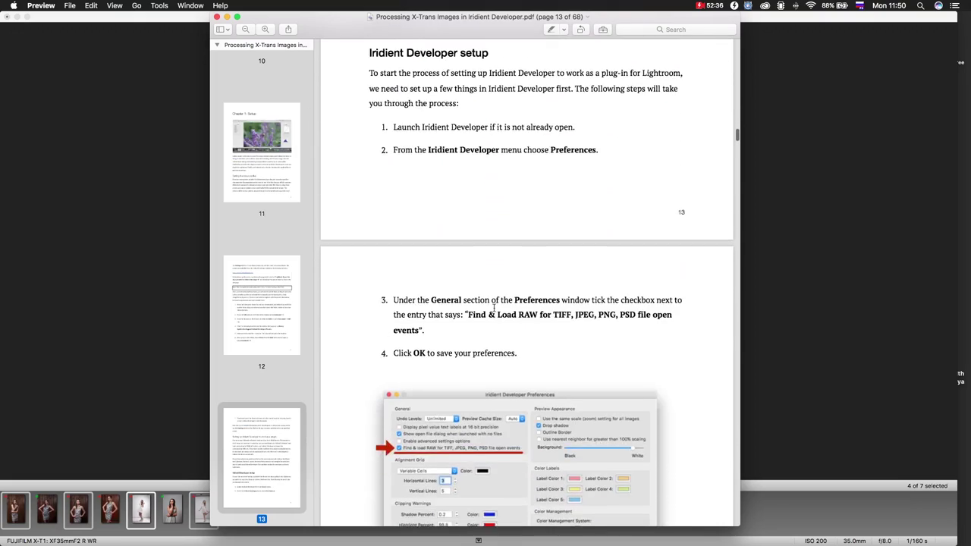
scroll(494, 308, "down", 8)
scroll(520, 259, "down", 15)
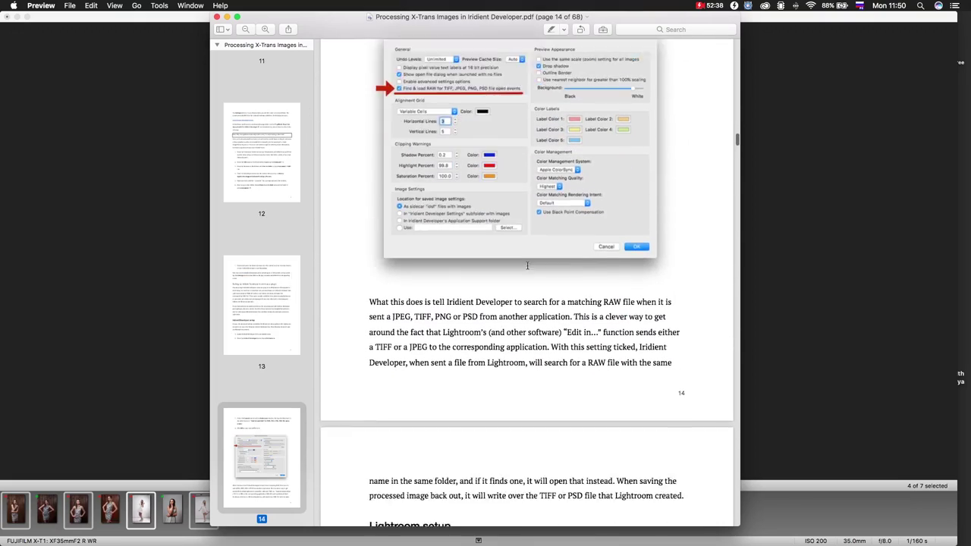
scroll(527, 266, "down", 20)
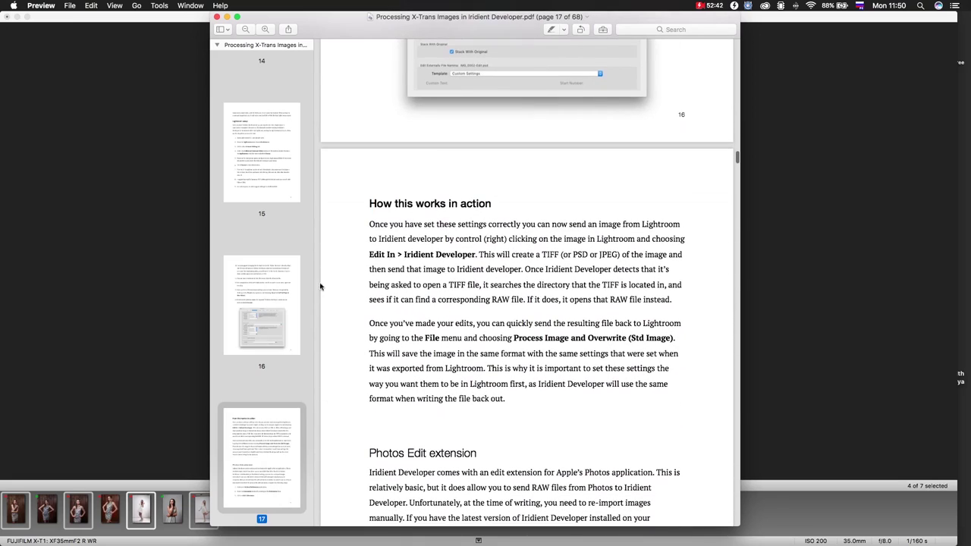
scroll(282, 212, "down", 8)
Jump to page 30 of the guide, examine the Exposure Tab explanations, and minimize the guide to return to Iridient Developer
left_click_drag(310, 164, 308, 260)
left_click(251, 90)
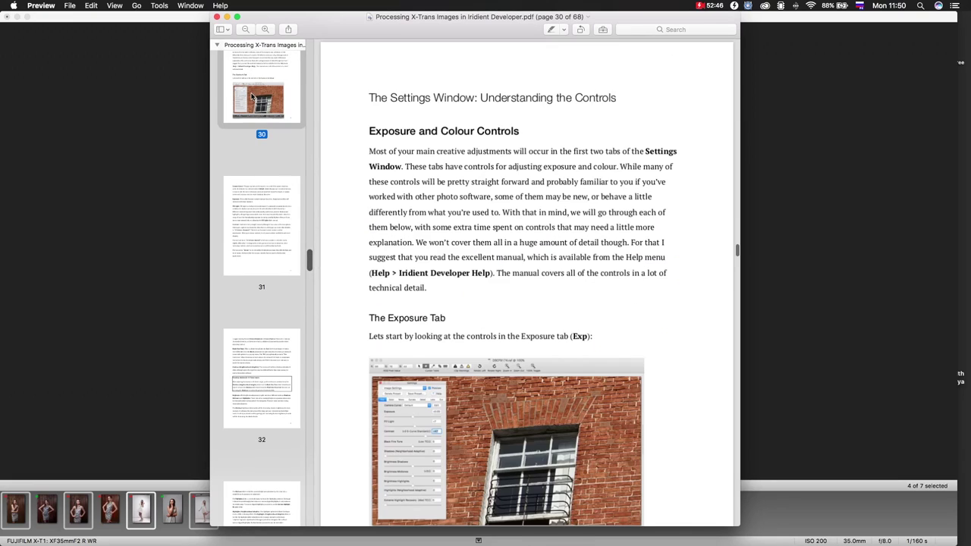
scroll(548, 314, "down", 5)
scroll(573, 319, "down", 2)
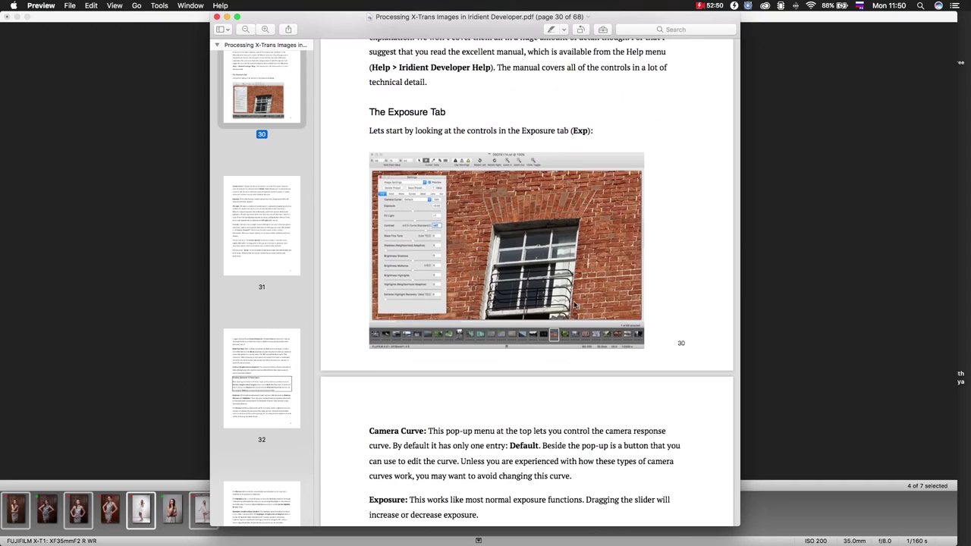
scroll(574, 305, "down", 6)
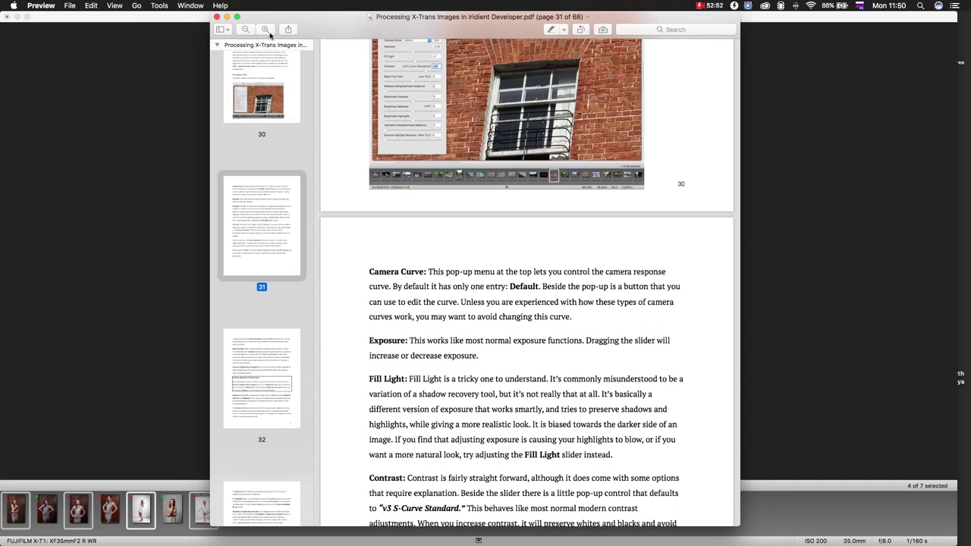
key("super+m")
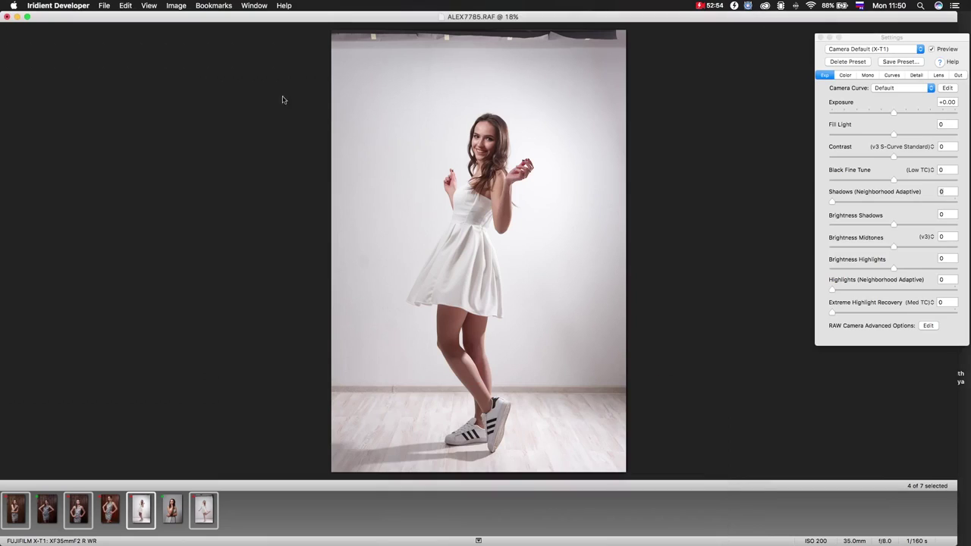